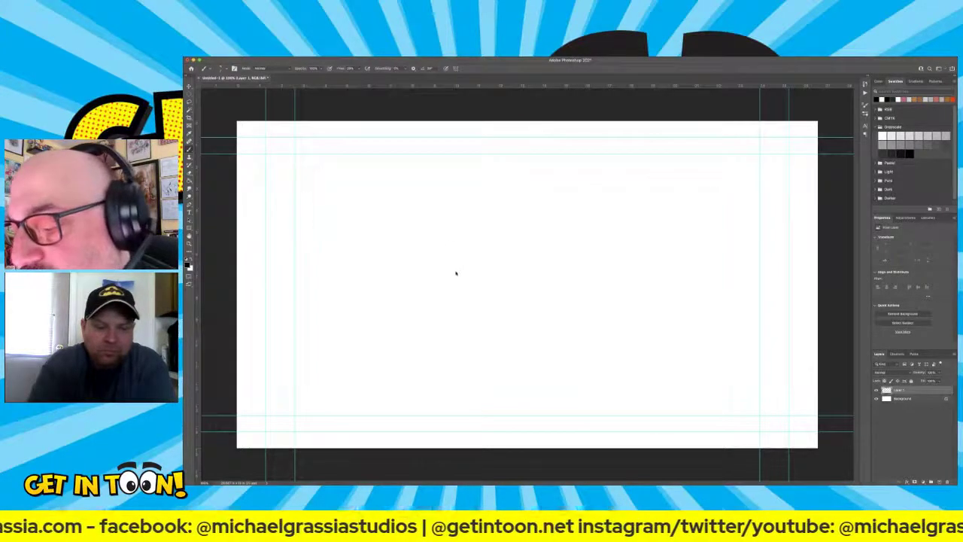
Create a video timeline and add two blank layers above Layer 1, with the topmost layer's clip cut short.
click(455, 270)
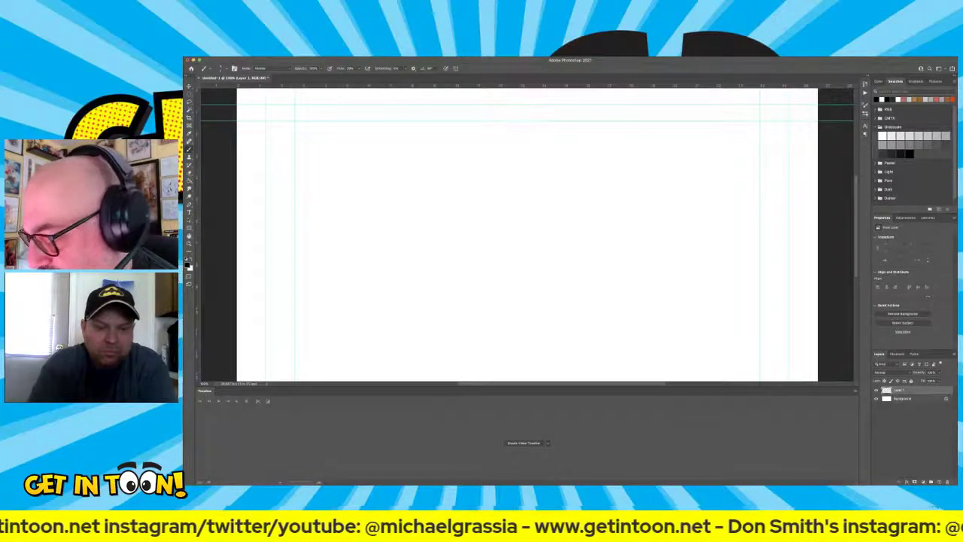
click(524, 443)
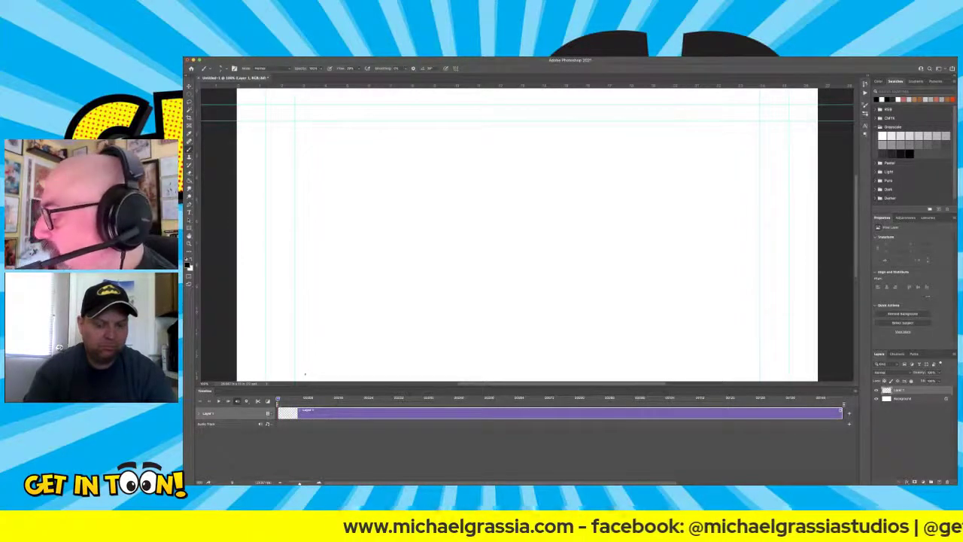
key(ctrl+shift+alt+n)
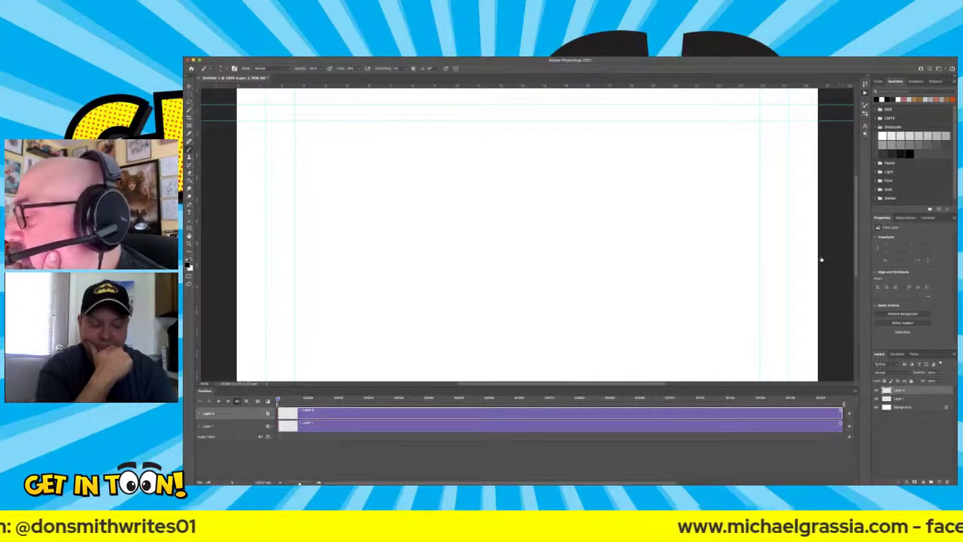
key(super+shift+alt+n)
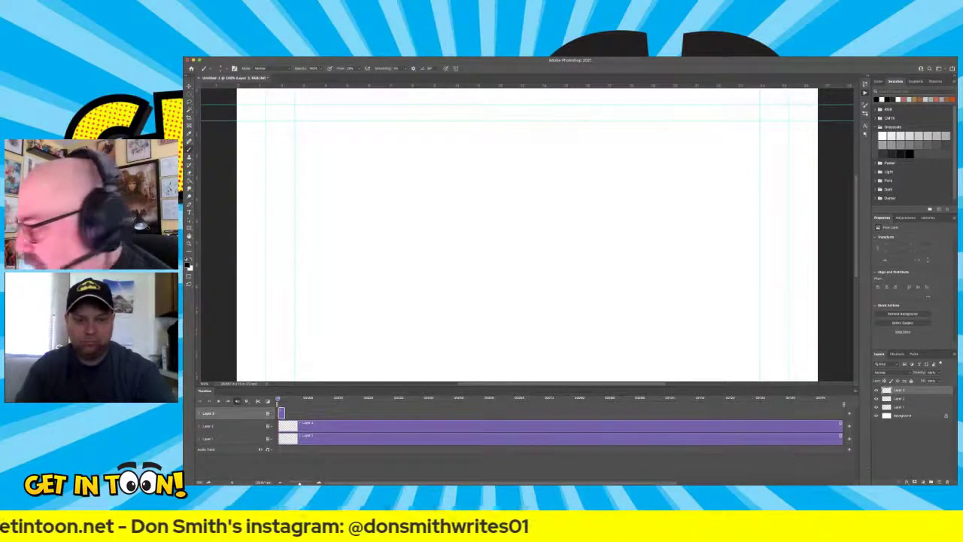
Add another layer and trim its timeline clip to match the short Layer 3 clip below it.
key(super+shift+alt+n)
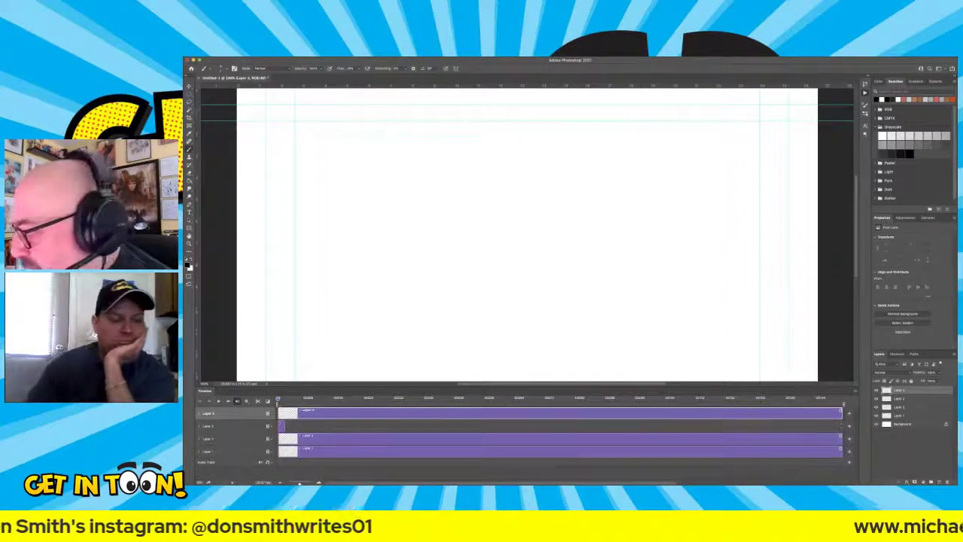
drag(840, 412, 300, 412)
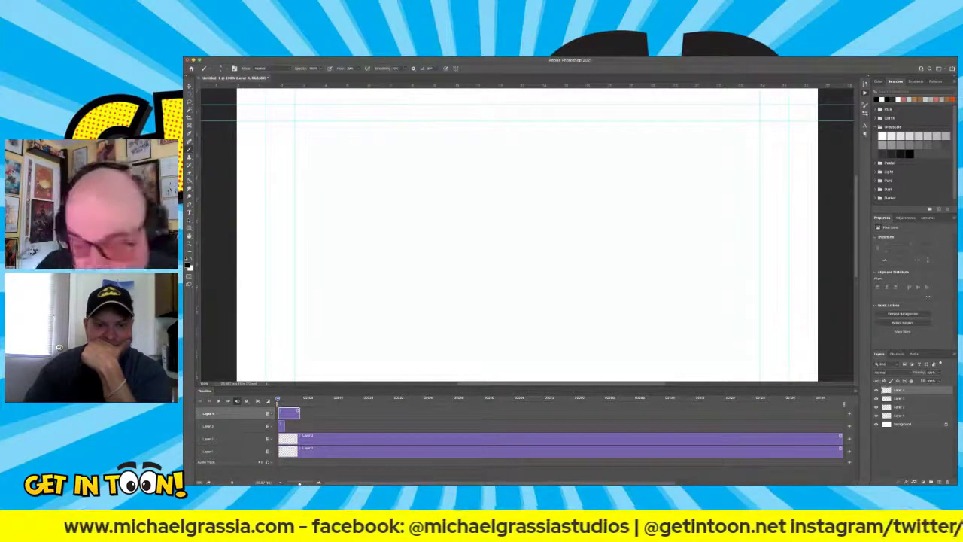
drag(300, 412, 393, 412)
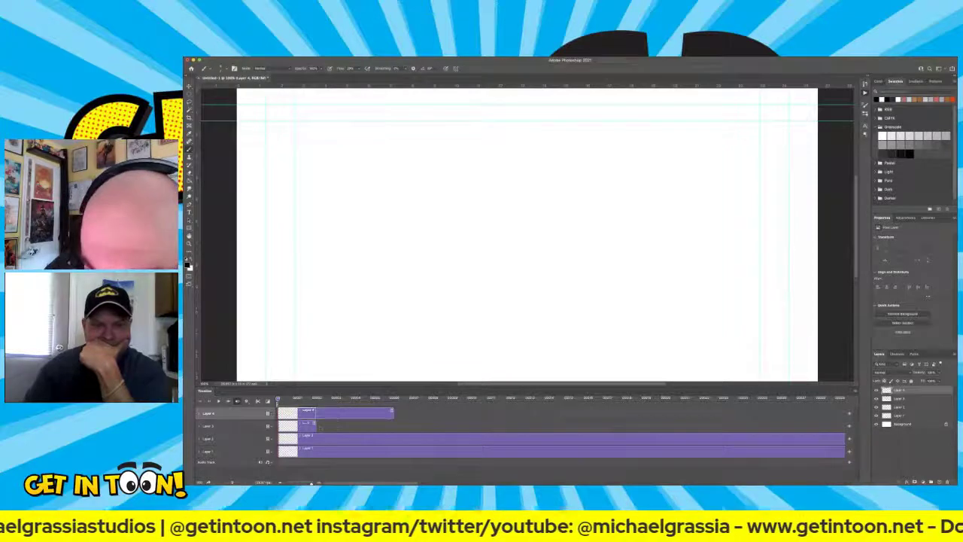
drag(391, 413, 317, 413)
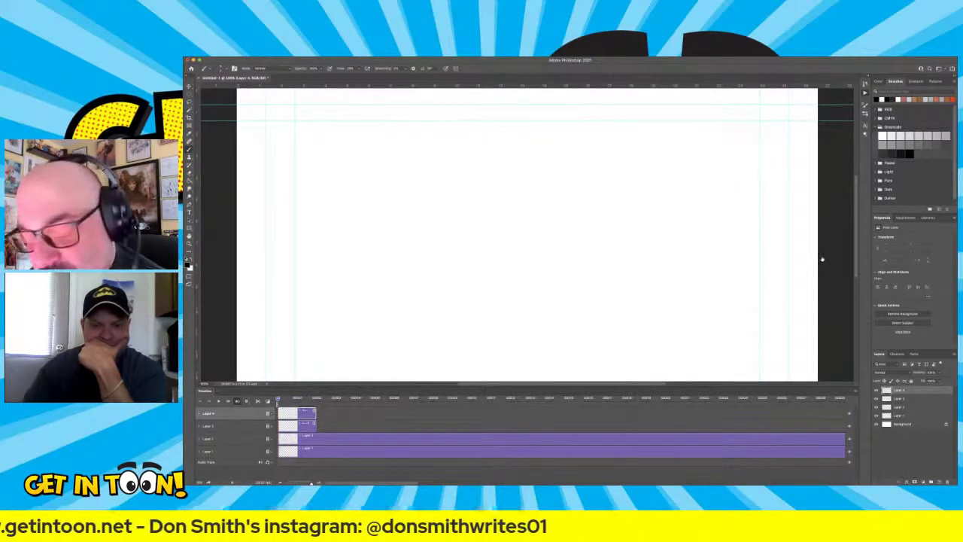
Add two more layers to the timeline and undo the trimming of the topmost layer's clip.
key(alt+shift+super+n)
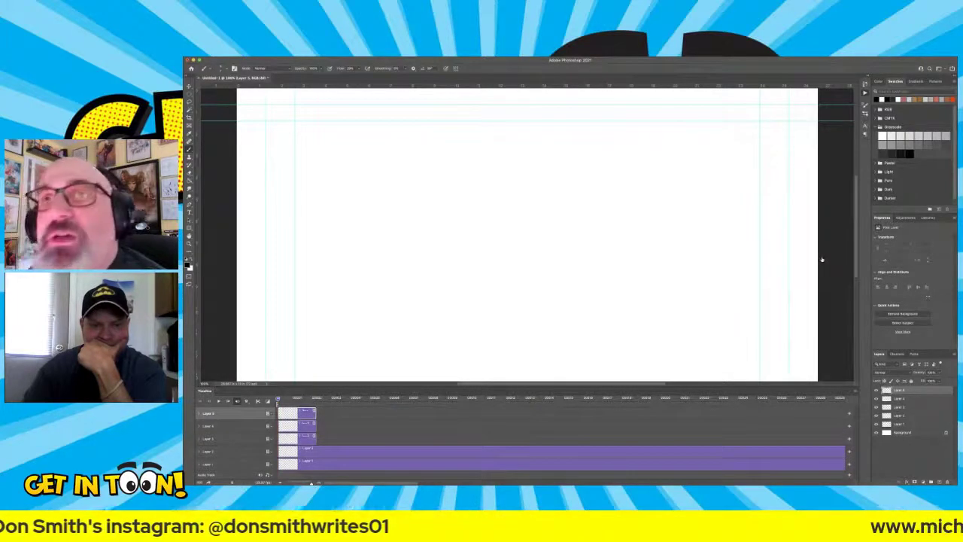
key(alt+shift+super+n)
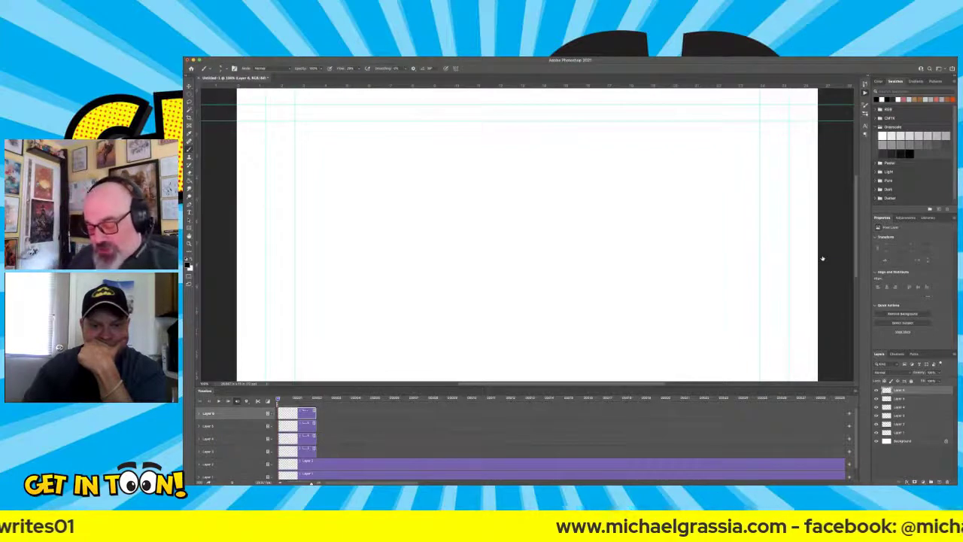
key(super+z)
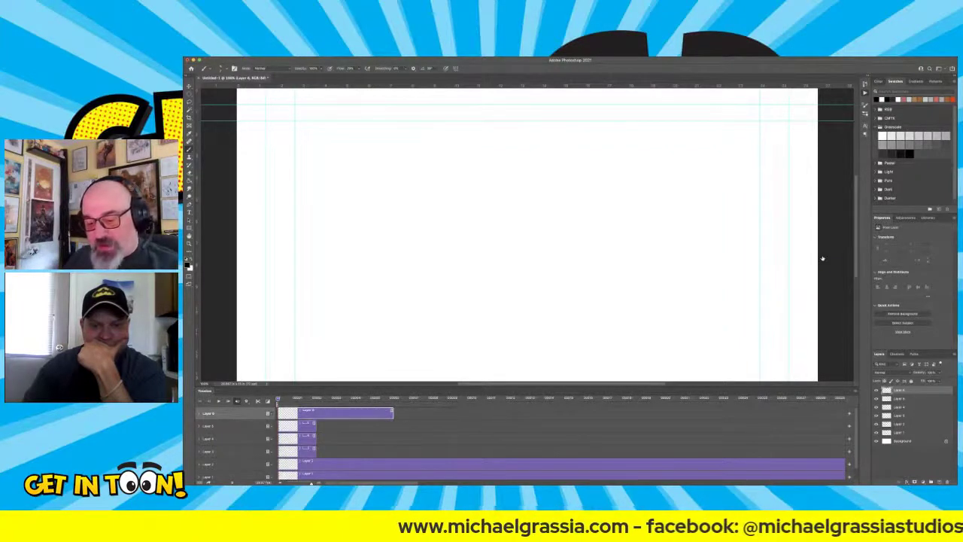
key(super+z)
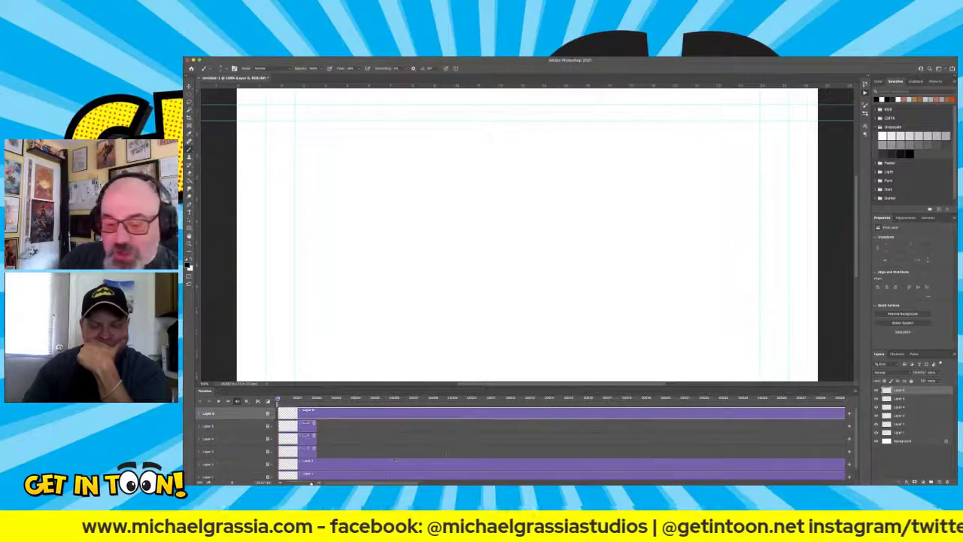
Delete Layer 4, Layer 5 and Layer 6 together.
shift+click(261, 443)
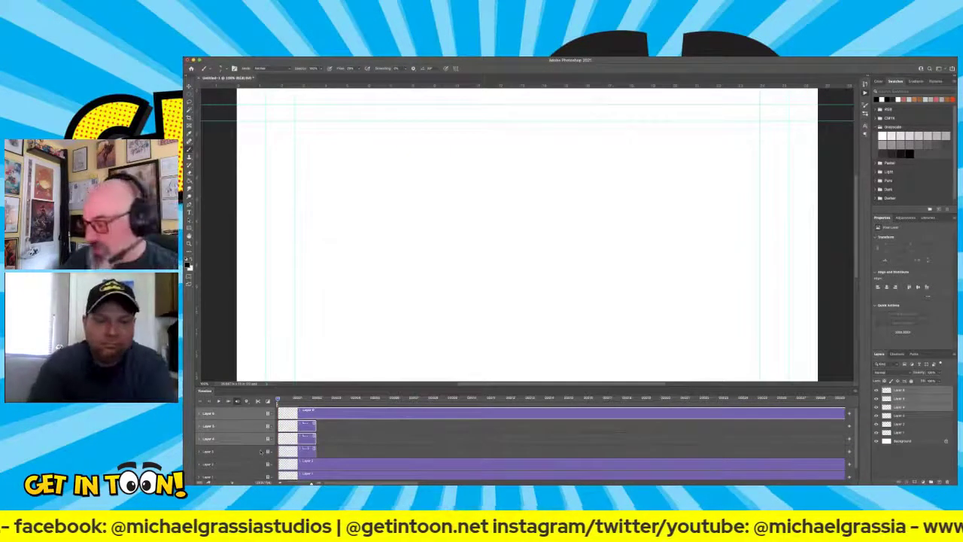
key(Delete)
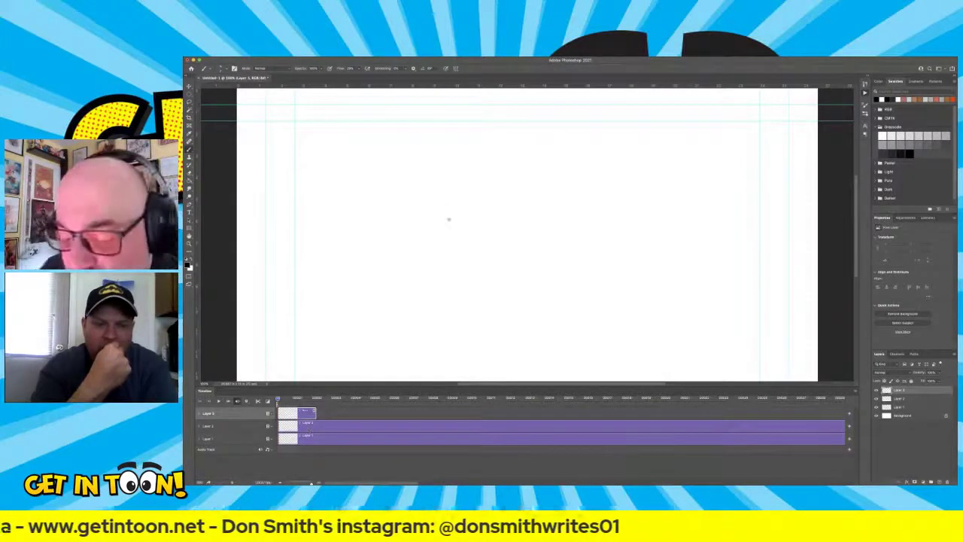
Sketch a black vertical line meeting a rising curved arc at its base on Layer 2, and lower the layer's opacity.
key(alt+bracketleft)
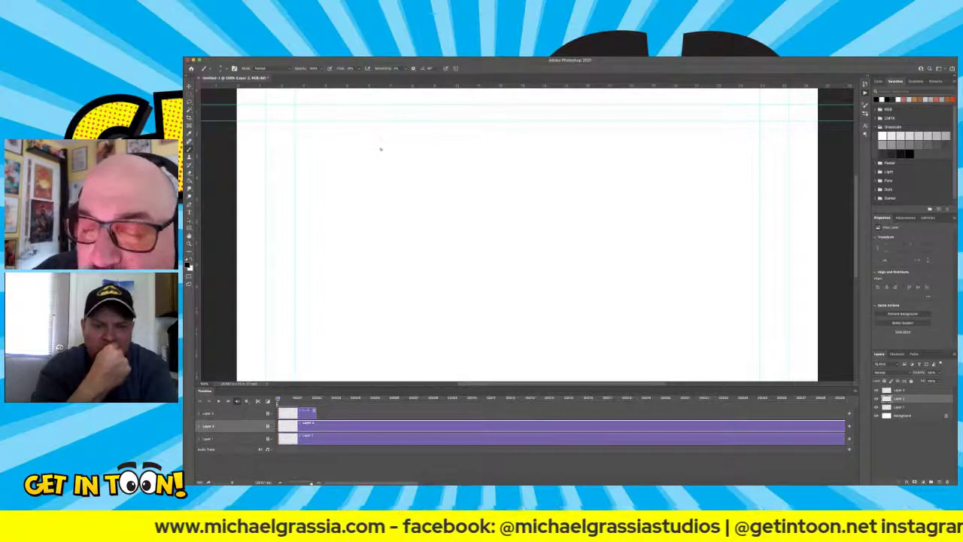
mouse_move(361, 120)
mouse_down()
mouse_move(363, 337)
mouse_move(377, 290)
mouse_move(481, 233)
mouse_up()
mouse_move(360, 325)
mouse_down()
mouse_move(486, 232)
mouse_move(390, 291)
mouse_move(492, 229)
mouse_up()
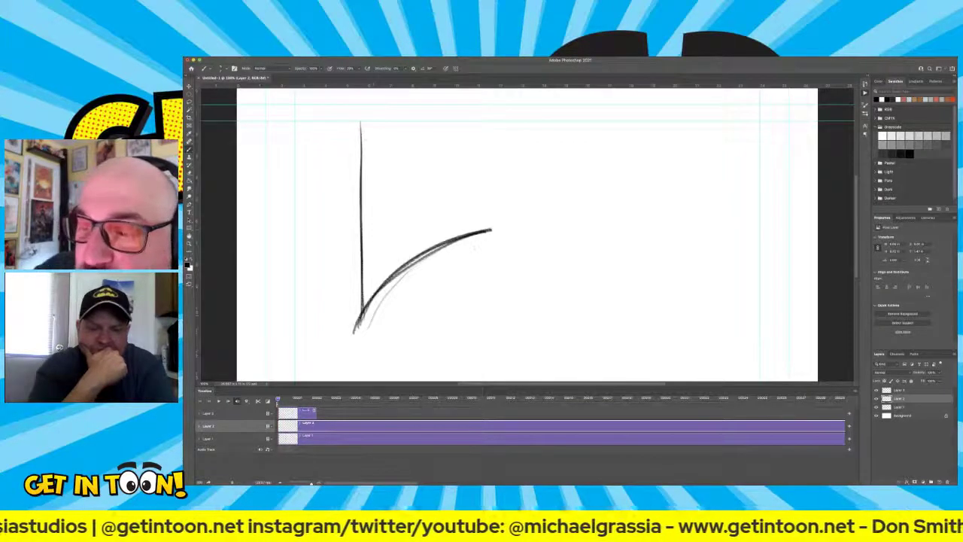
mouse_move(360, 119)
mouse_down()
mouse_move(356, 328)
mouse_move(419, 260)
mouse_move(499, 224)
mouse_up()
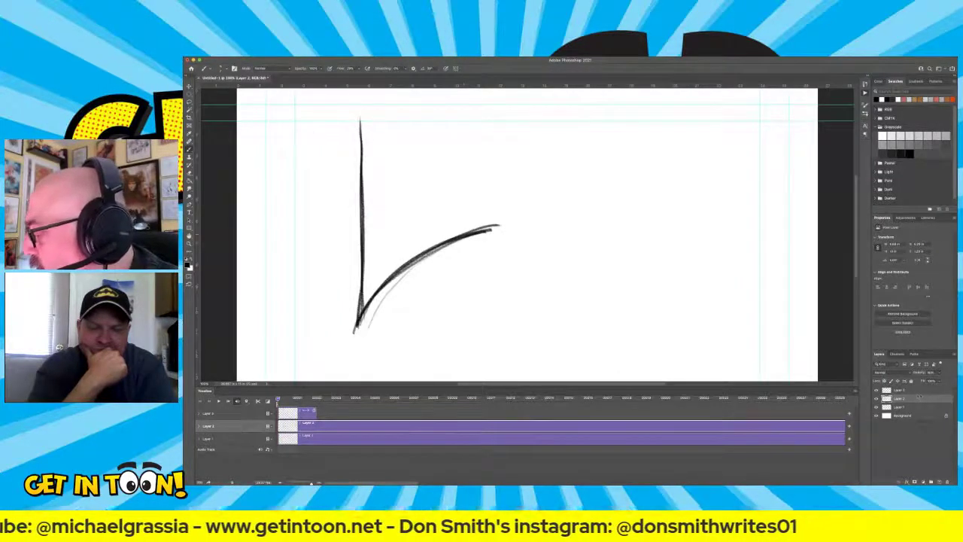
drag(918, 372, 895, 373)
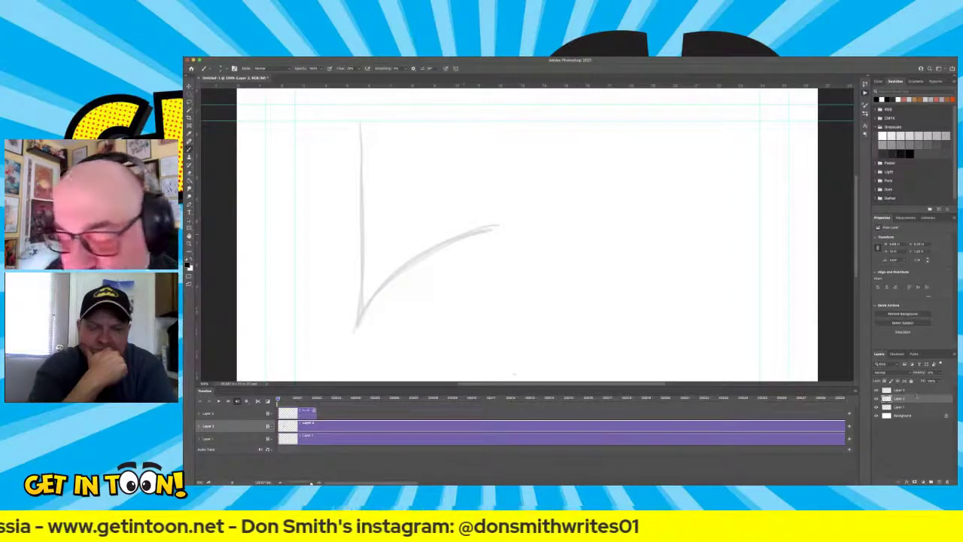
Choose a red-orange brush color and draw a short horizontal ground line on Layer 2 where the path lines meet.
key(alt+bracketright)
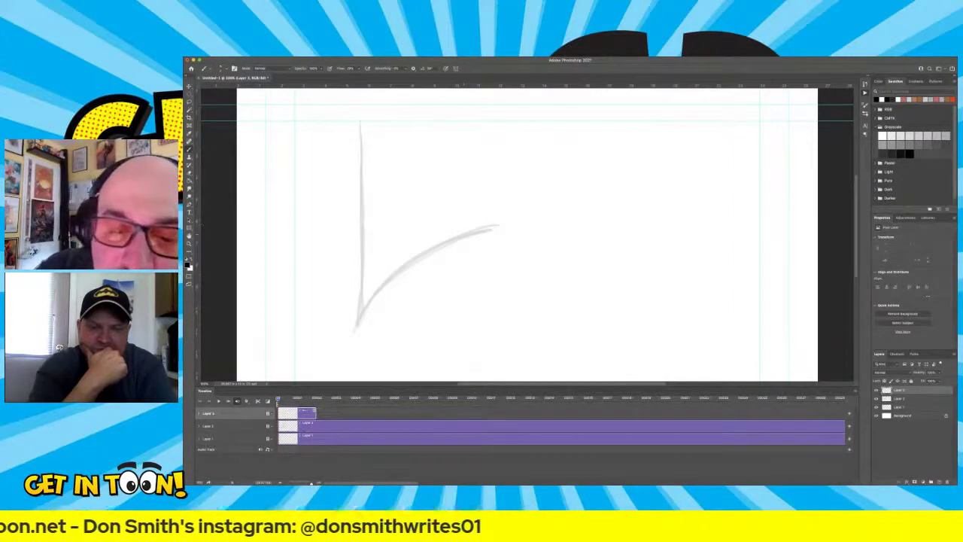
key(i)
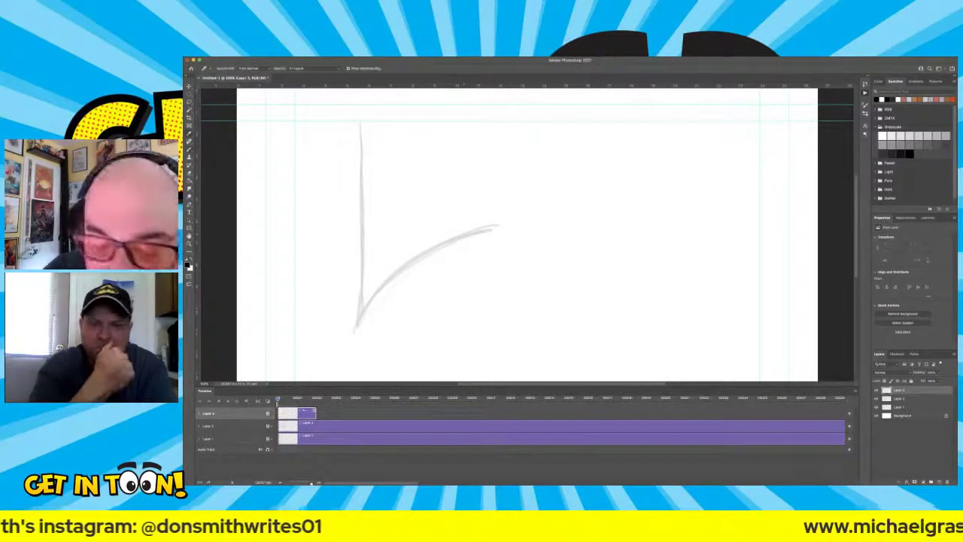
key(b)
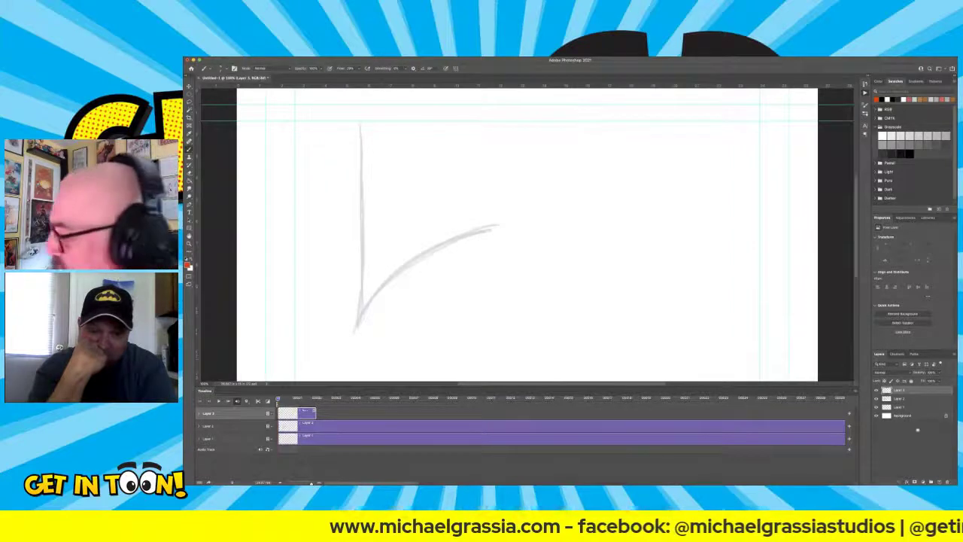
click(905, 399)
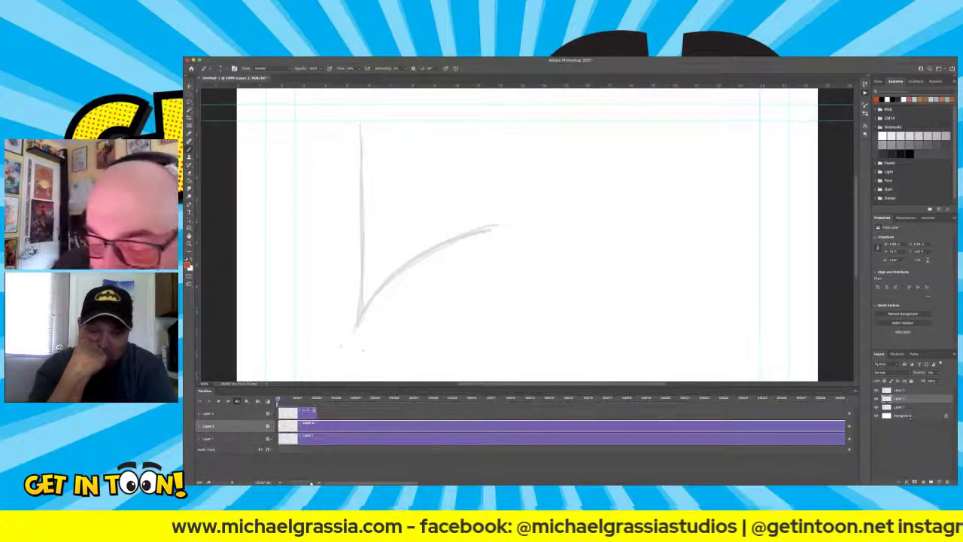
mouse_move(358, 327)
mouse_down()
mouse_move(387, 328)
mouse_move(328, 331)
mouse_up()
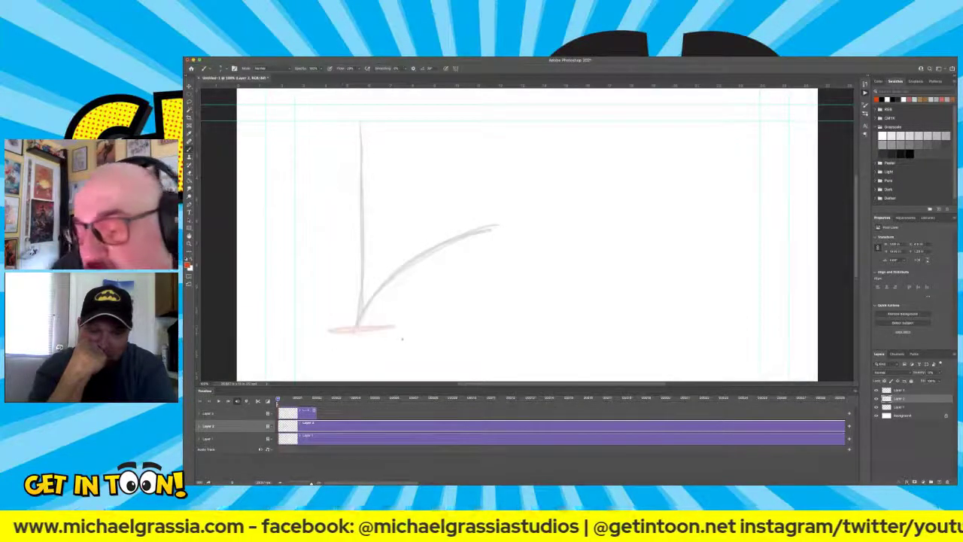
Handwrite the red notes "TIME" and "SPS" on Layer 3 in the empty area beside the path sketch.
click(903, 389)
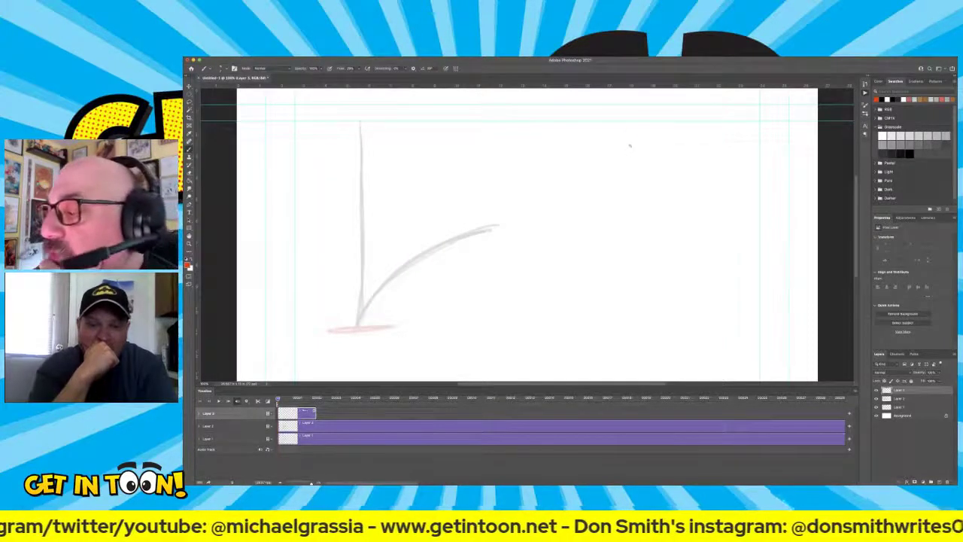
mouse_move(631, 132)
mouse_down()
mouse_move(630, 147)
mouse_move(638, 128)
mouse_up()
mouse_move(650, 149)
mouse_down()
mouse_move(665, 148)
mouse_move(666, 134)
mouse_up()
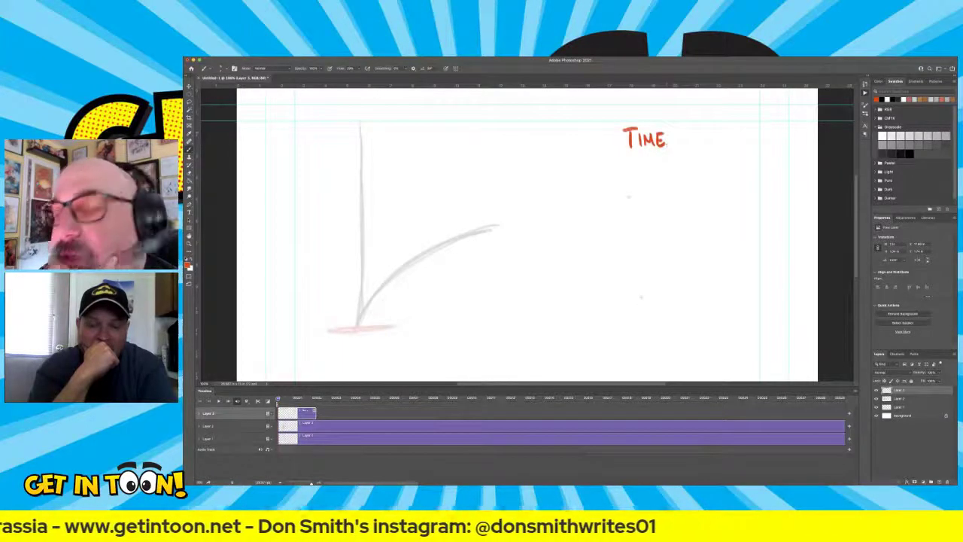
mouse_move(629, 159)
mouse_down()
mouse_move(620, 173)
mouse_move(655, 171)
mouse_up()
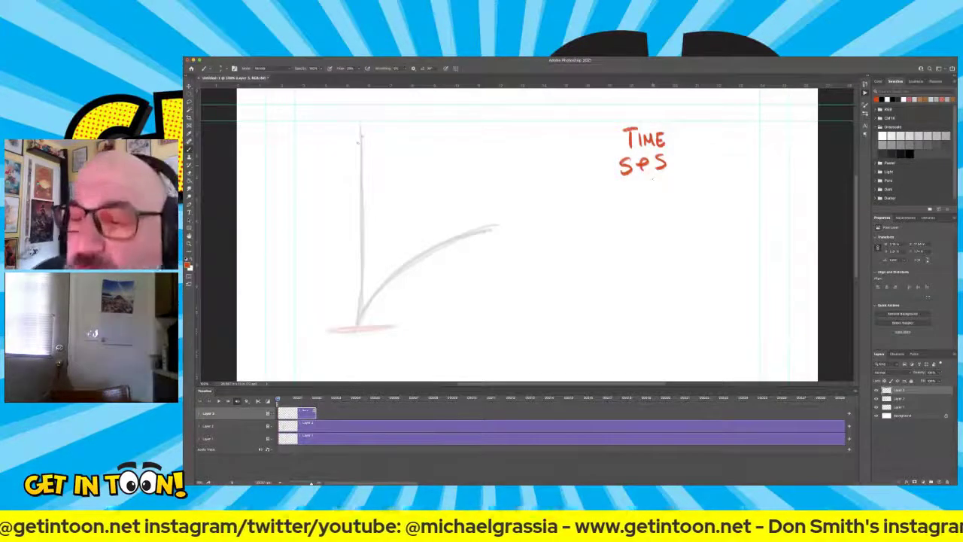
Hide the guides and draw a round red ball centered on the upper end of the vertical path line on Layer 3.
mouse_move(351, 141)
mouse_down()
mouse_move(370, 124)
mouse_move(353, 134)
mouse_move(365, 148)
mouse_up()
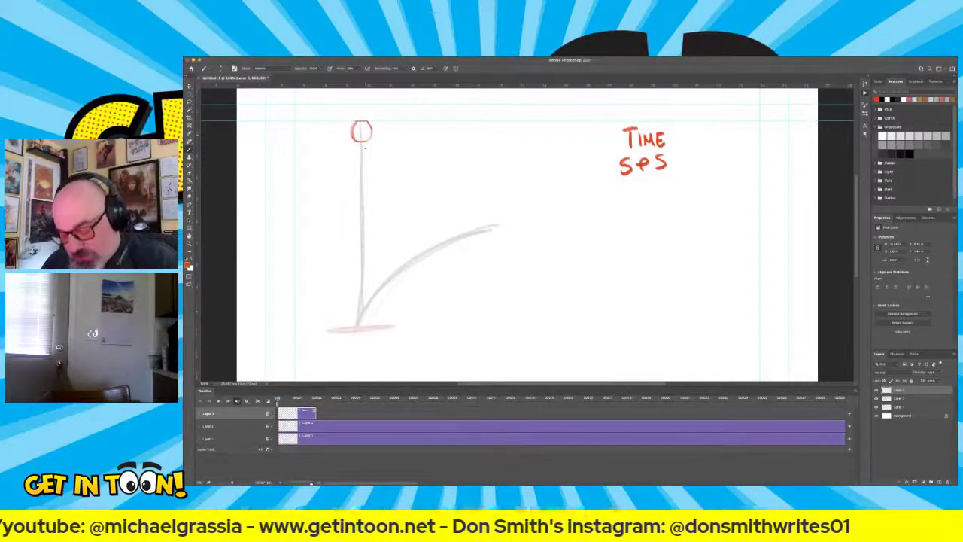
key(super+z)
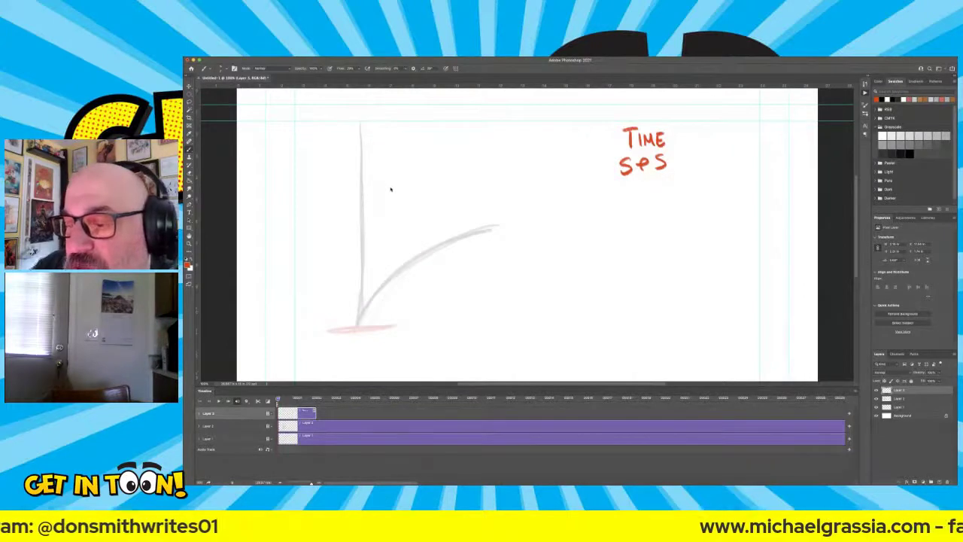
key(super+semicolon)
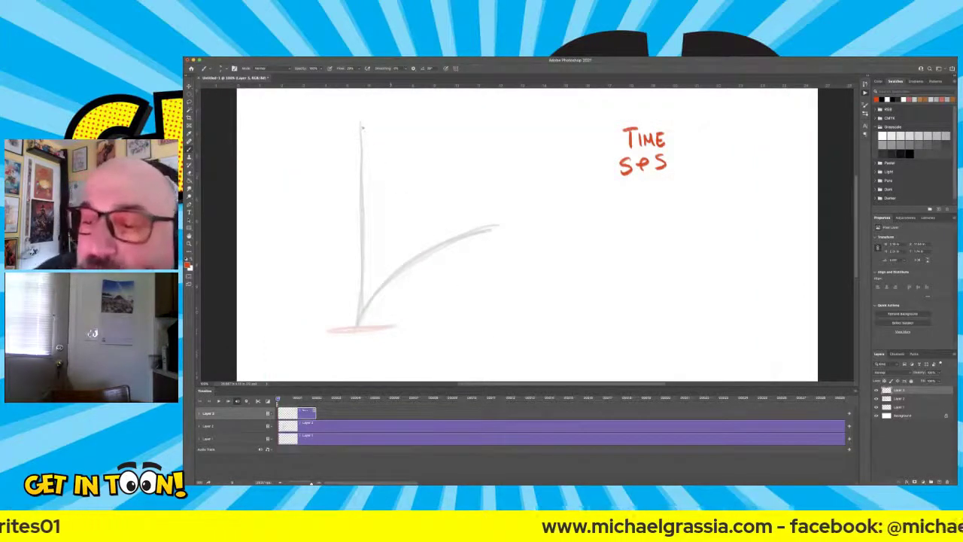
drag(349, 134, 355, 146)
mouse_move(360, 111)
mouse_down()
mouse_move(358, 127)
mouse_move(369, 115)
mouse_up()
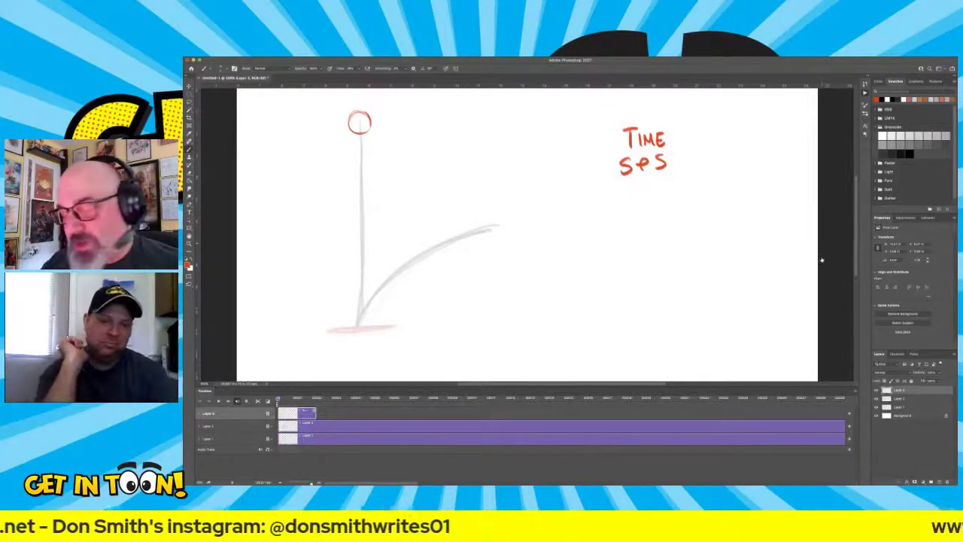
Add a new layer and place its clip directly after Layer 3's clip on the same timeline track.
key(alt+shift+super+n)
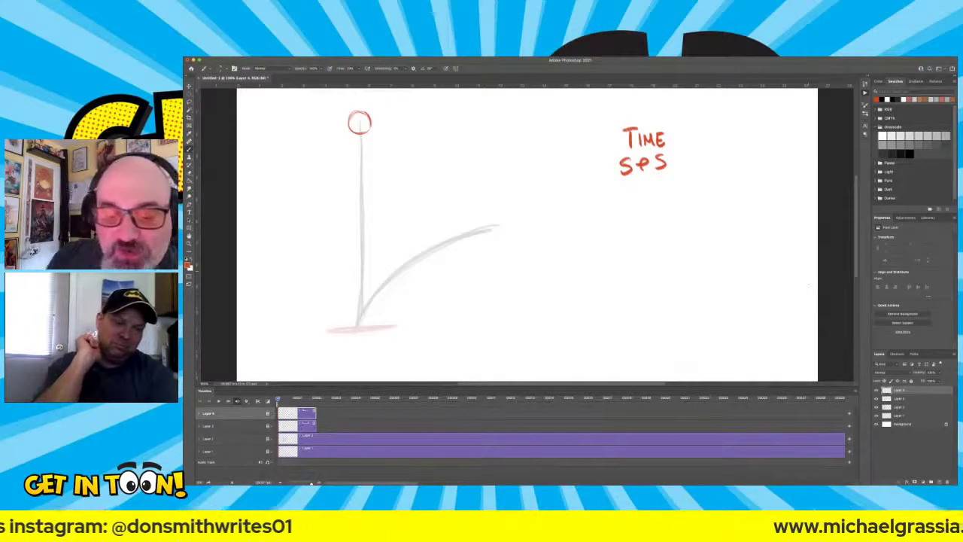
drag(297, 413, 338, 428)
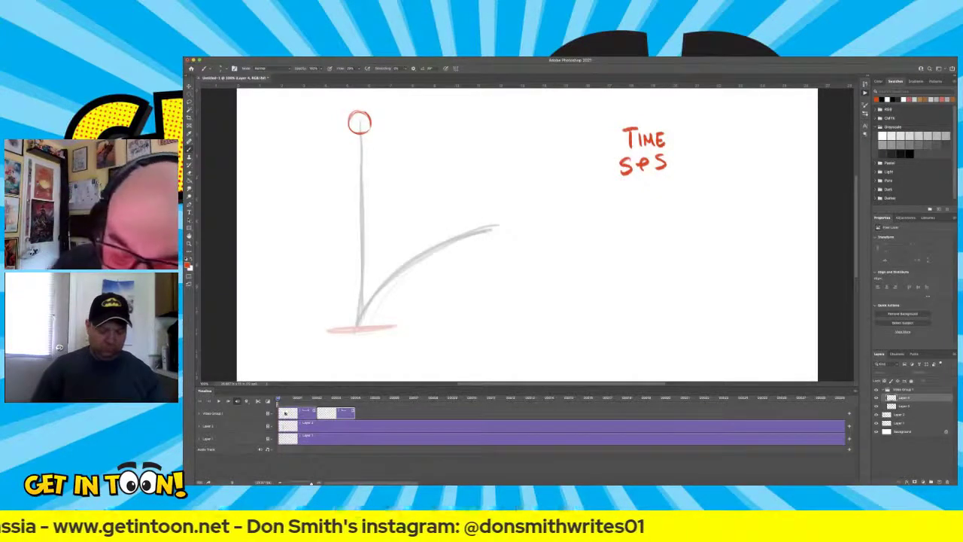
Draw a vertically stretched red ball on the lower half of the vertical path line in the second clip, and advance the timeline.
key(space)
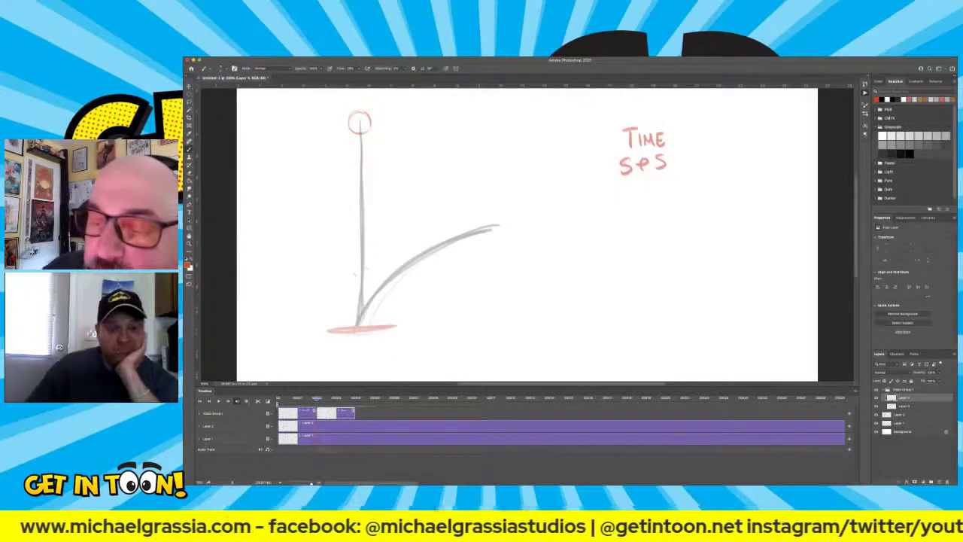
mouse_move(368, 260)
mouse_down()
mouse_move(361, 238)
mouse_move(361, 283)
mouse_move(356, 246)
mouse_move(368, 265)
mouse_up()
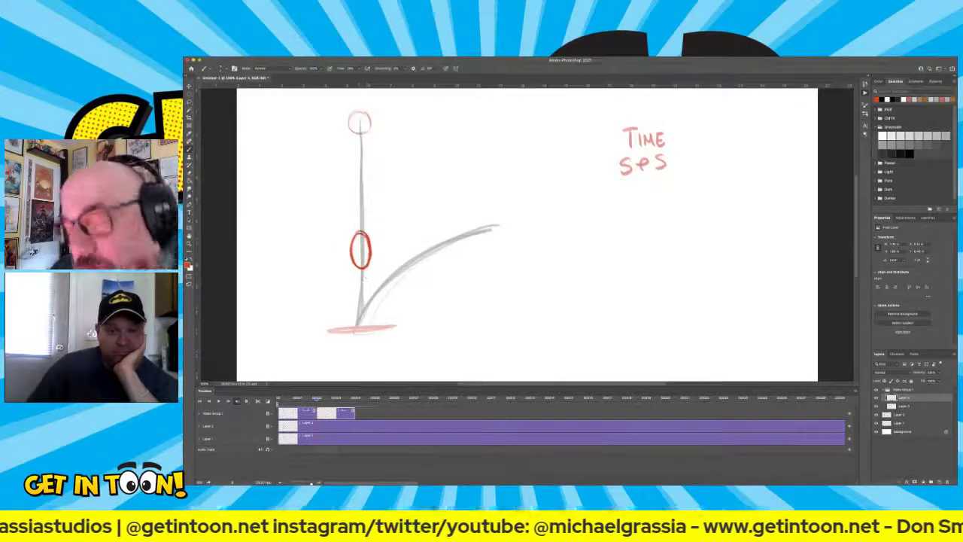
key(space)
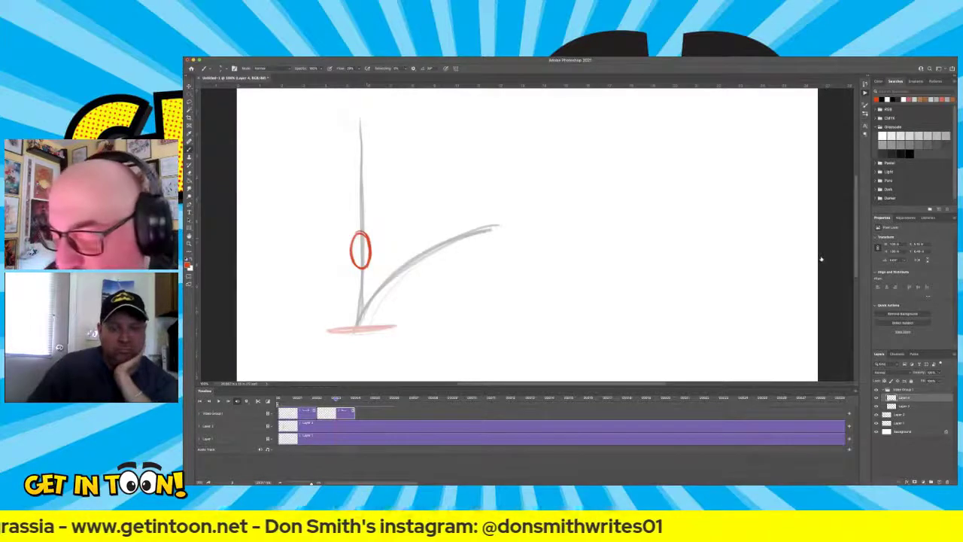
Add a layer with a third clip, draw a horizontally squashed red ball at the ground end of the path, and play the animation.
key(F2)
drag(335, 412, 361, 413)
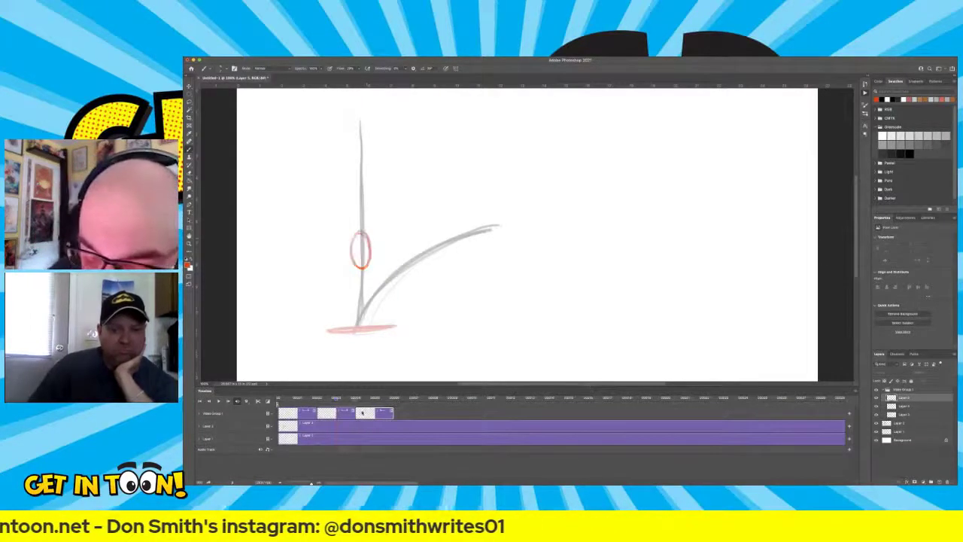
mouse_move(362, 326)
mouse_down()
mouse_move(375, 314)
mouse_move(345, 322)
mouse_move(369, 327)
mouse_up()
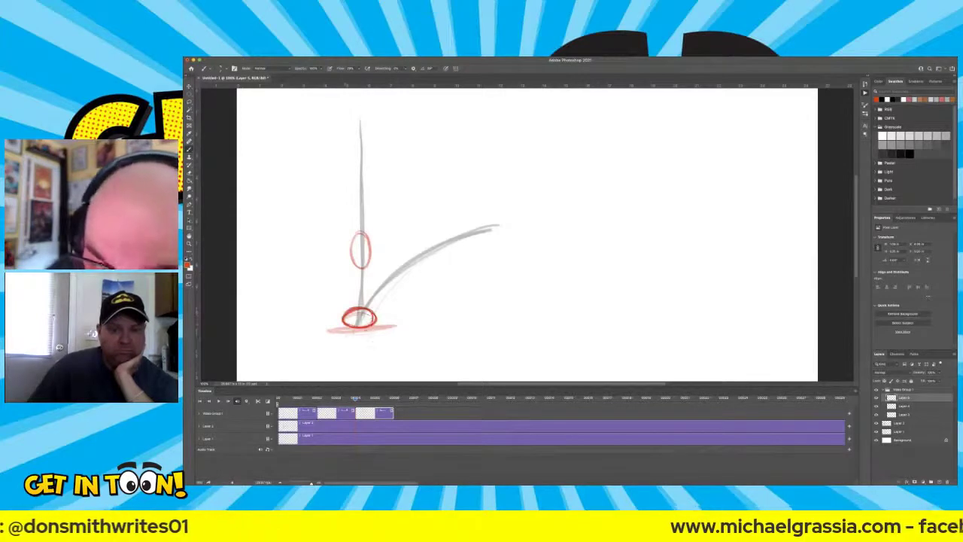
key(space)
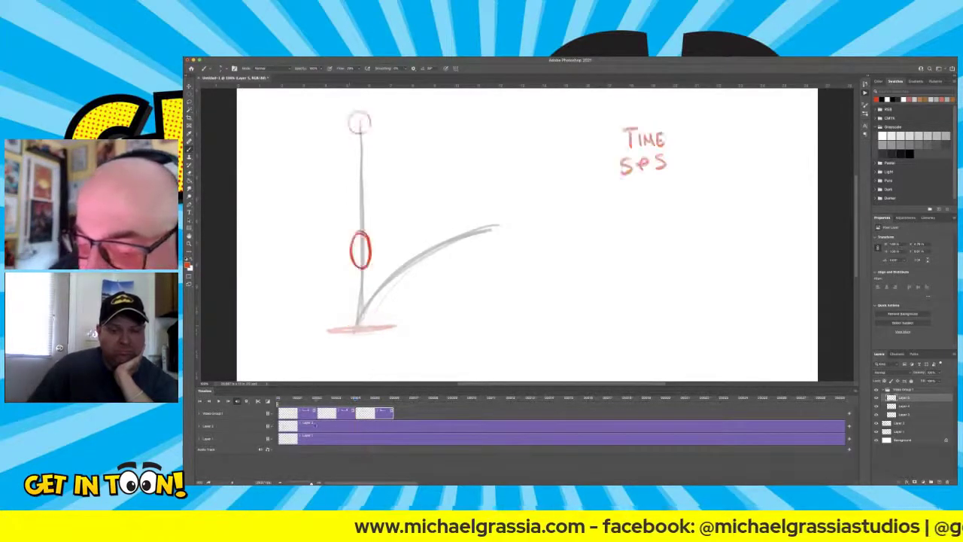
key(space)
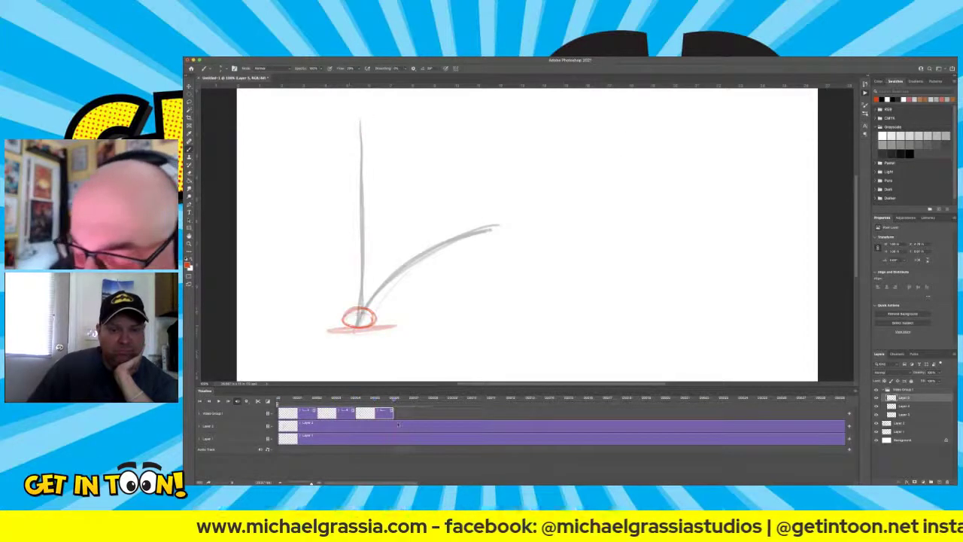
Add a layer with a fourth clip and draw a tilted, stretched red ball on the lower part of the arc.
key(ctrl+shift+alt+n)
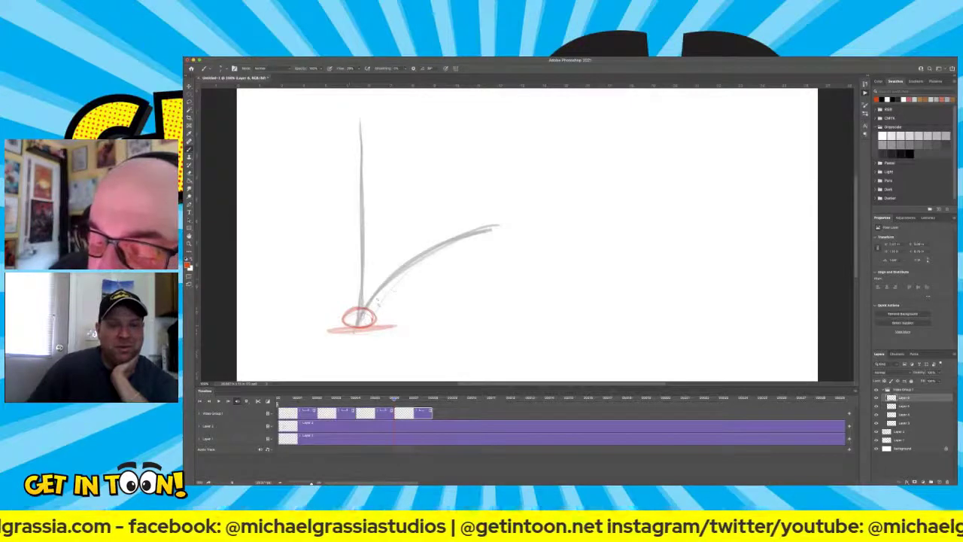
mouse_move(387, 284)
mouse_down()
mouse_move(367, 307)
mouse_move(381, 308)
mouse_move(391, 284)
mouse_up()
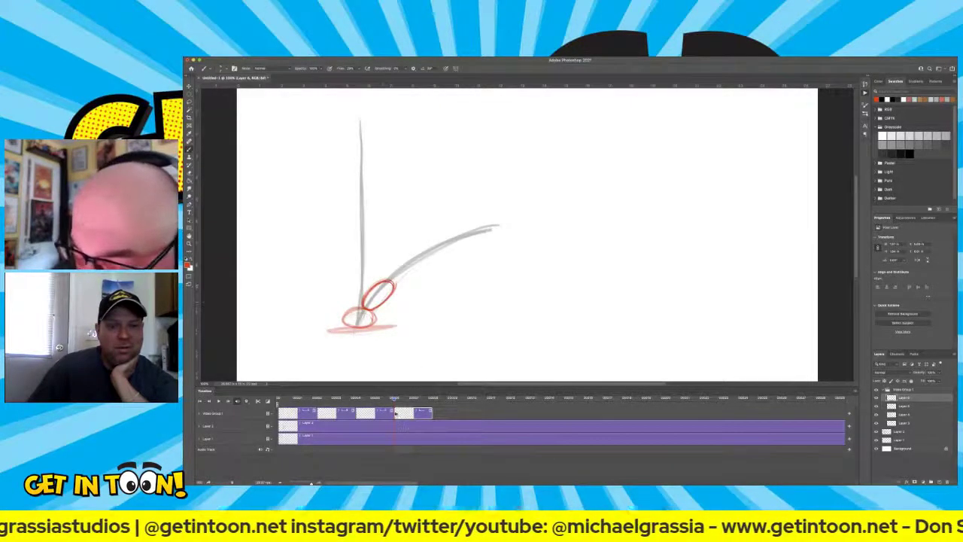
key(Right)
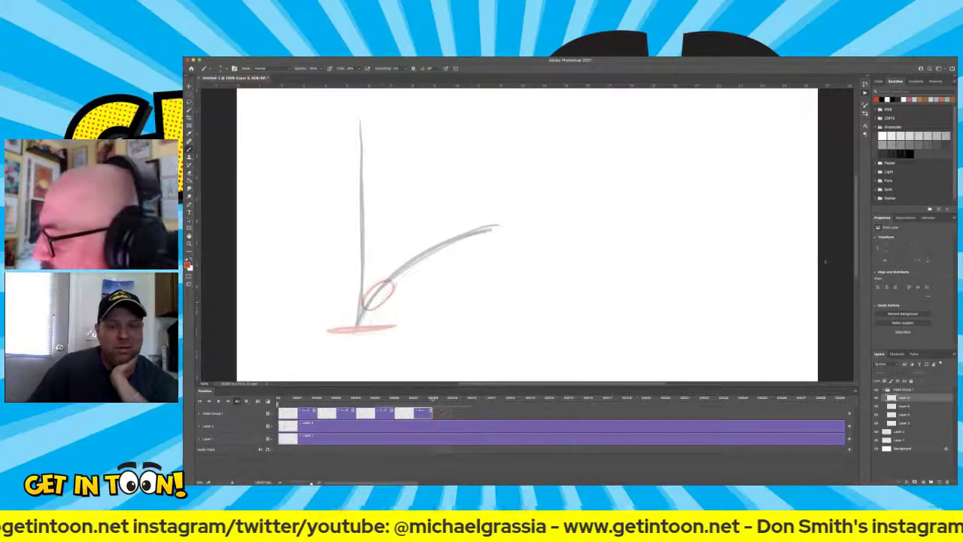
Add a layer with a fifth clip, draw a round red ball at the far end of the arc, and play the animation.
key(alt+shift+super+n)
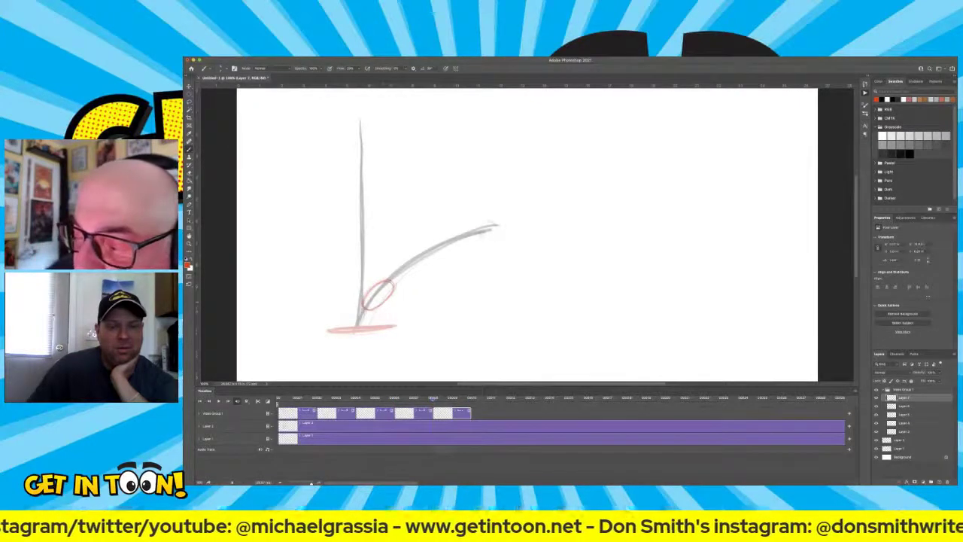
mouse_move(496, 224)
mouse_down()
mouse_move(475, 238)
mouse_move(486, 217)
mouse_move(496, 239)
mouse_move(498, 226)
mouse_move(482, 240)
mouse_up()
key(space)
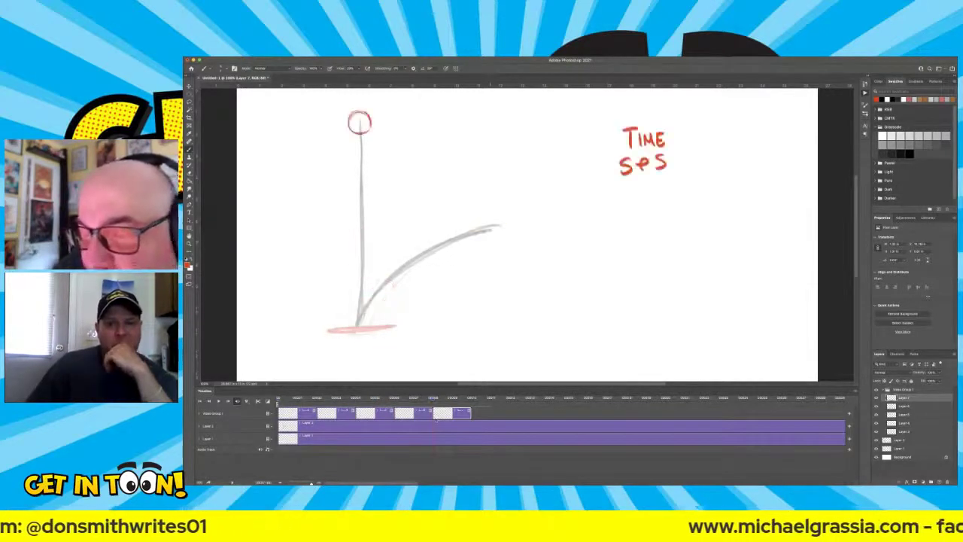
key(space)
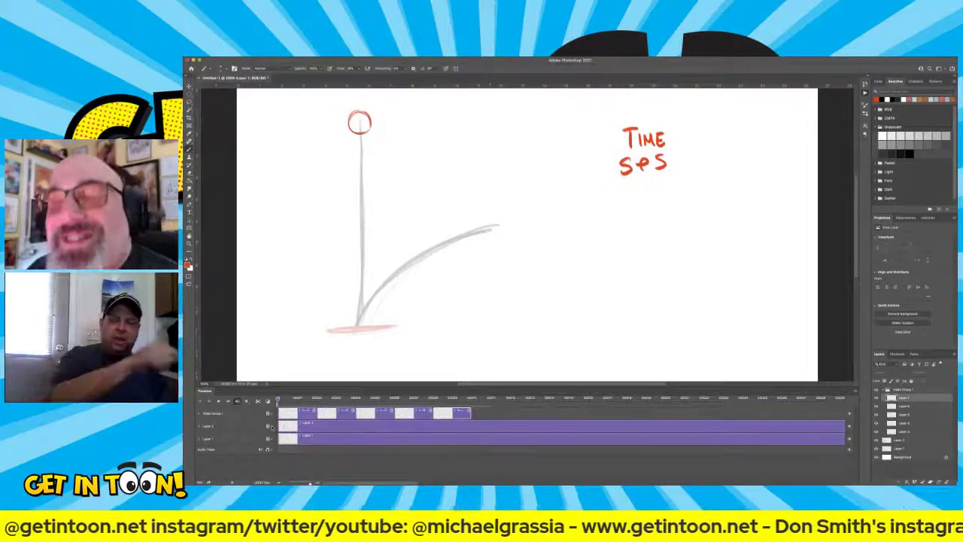
key(space)
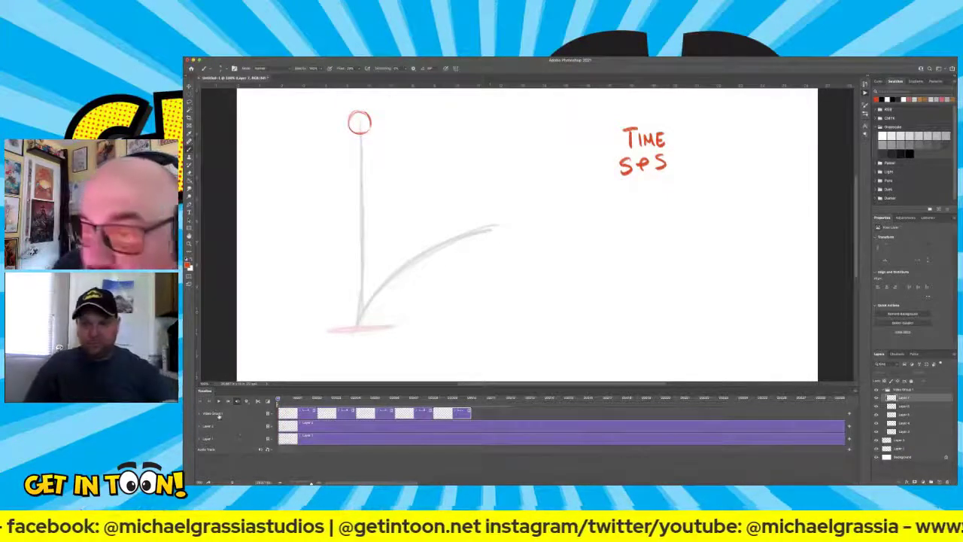
Step through the first three clips to review the ball's poses and the spacing between them.
key(Right)
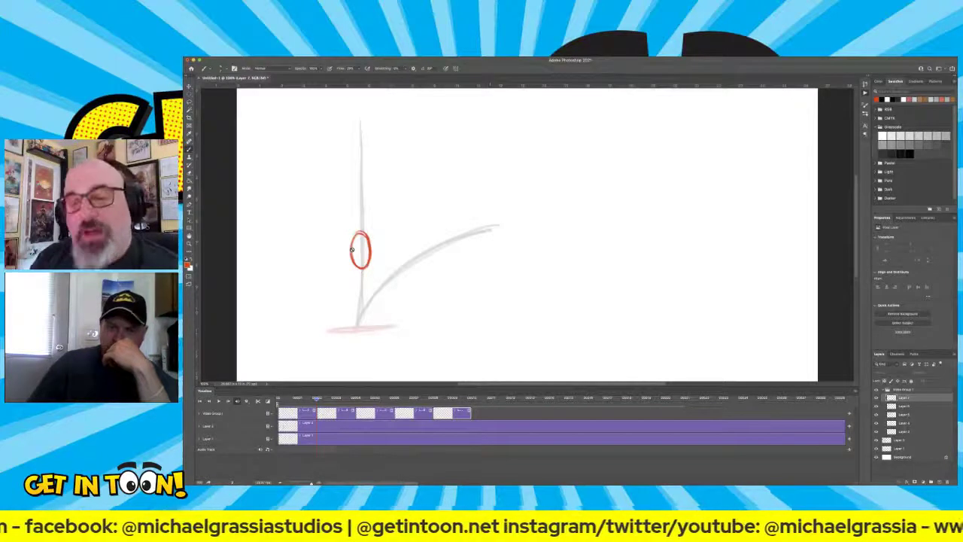
click(359, 414)
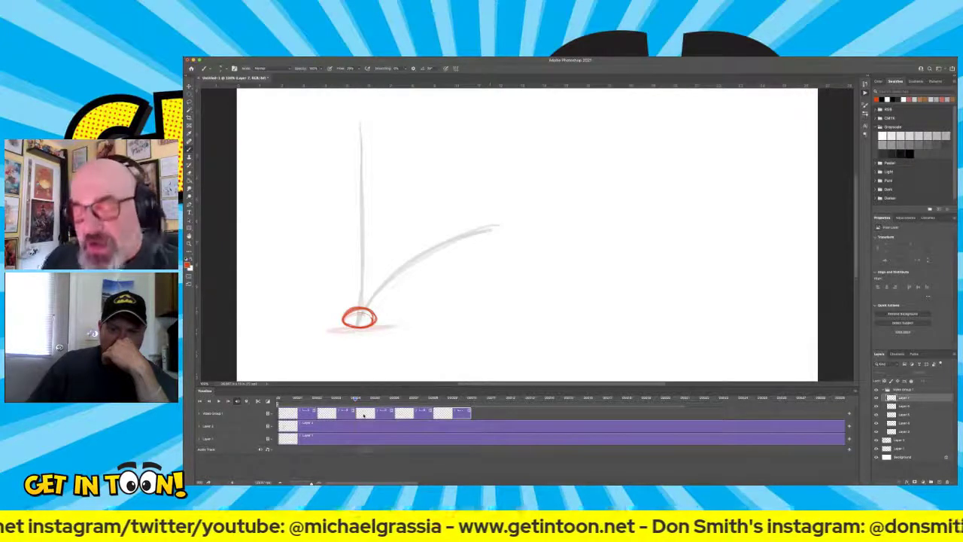
key(space)
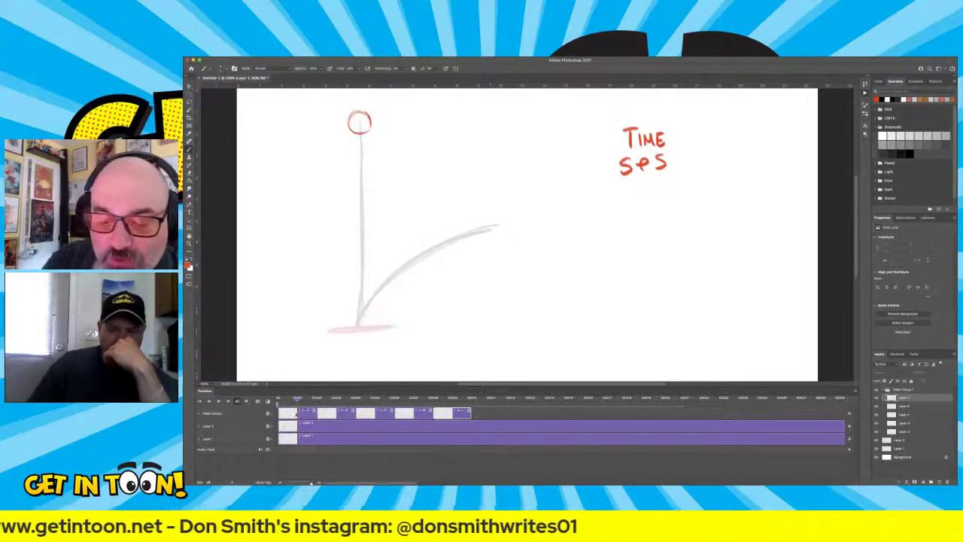
key(Right)
key(Left)
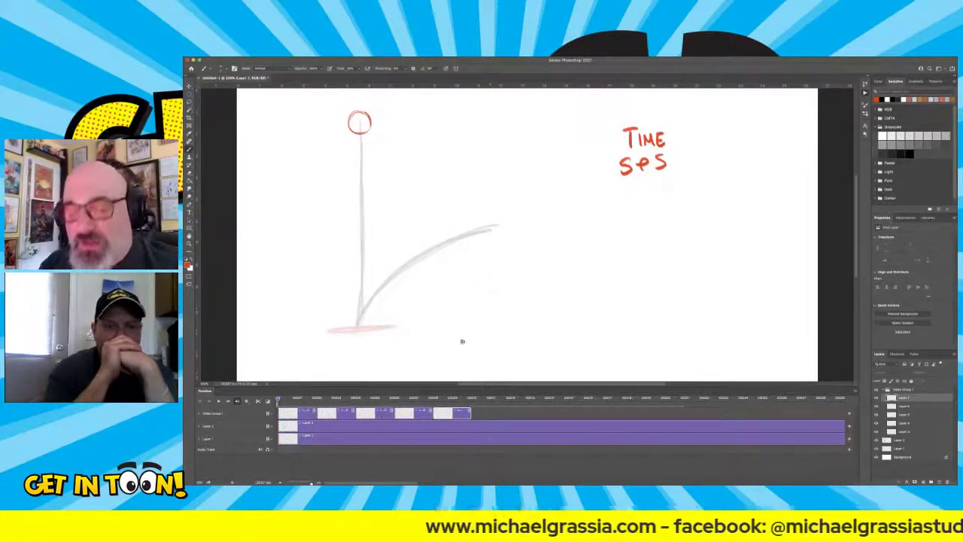
Erase the round ball at the arc's far end in the fifth clip and redraw it slightly farther along the path.
drag(278, 410, 461, 427)
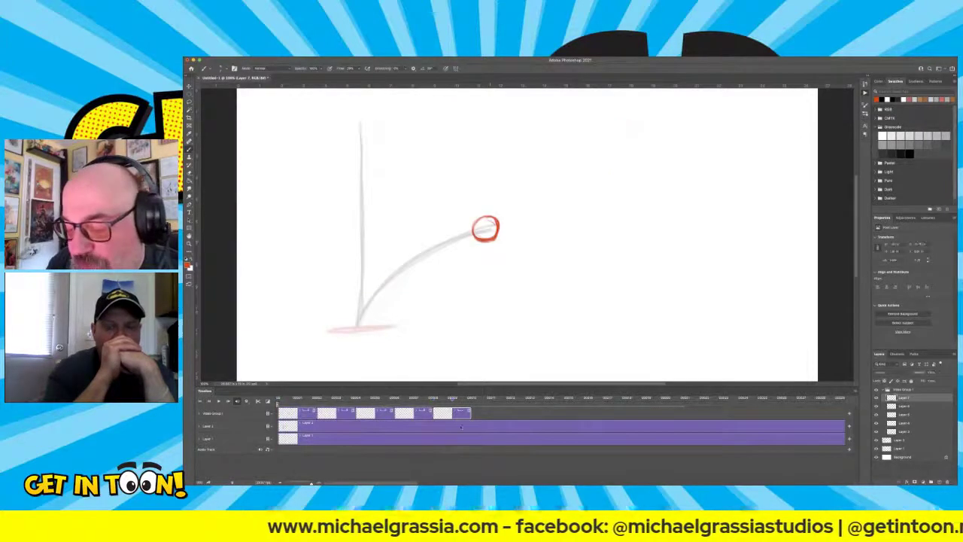
key(e)
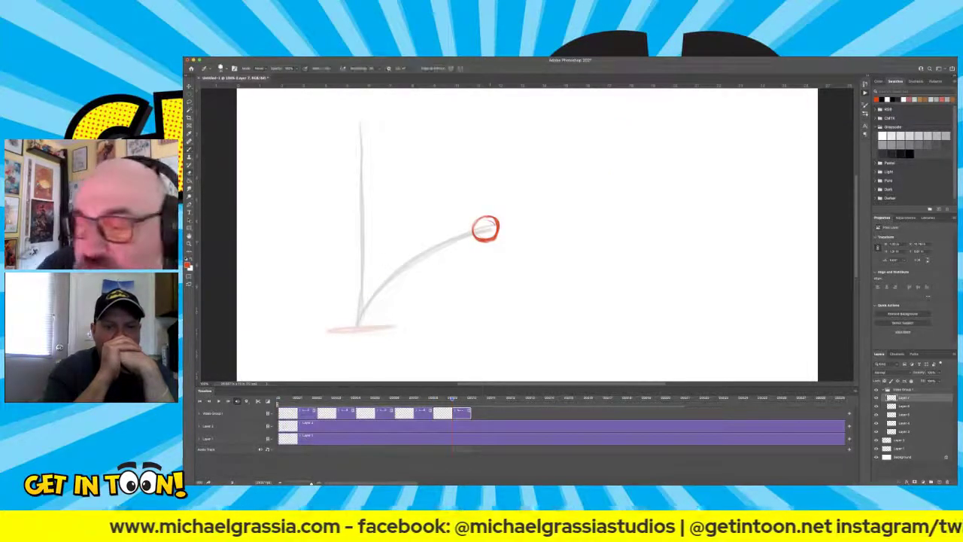
mouse_move(484, 227)
mouse_down()
mouse_move(490, 254)
mouse_move(483, 226)
mouse_move(487, 239)
mouse_move(499, 222)
mouse_move(499, 239)
mouse_move(483, 248)
mouse_move(482, 224)
mouse_up()
key(b)
Play back and scrub the opening clips to examine the timing of the ball's fall.
key(space)
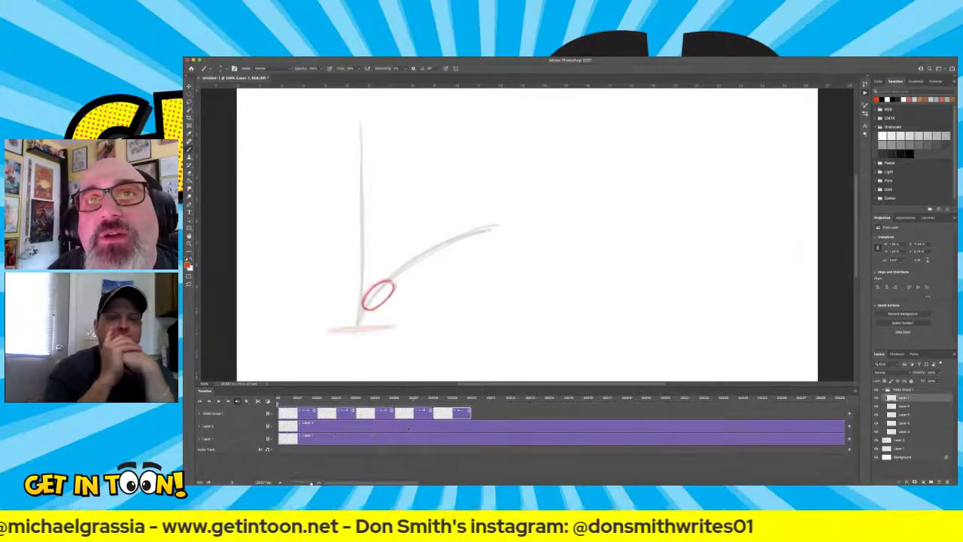
click(291, 417)
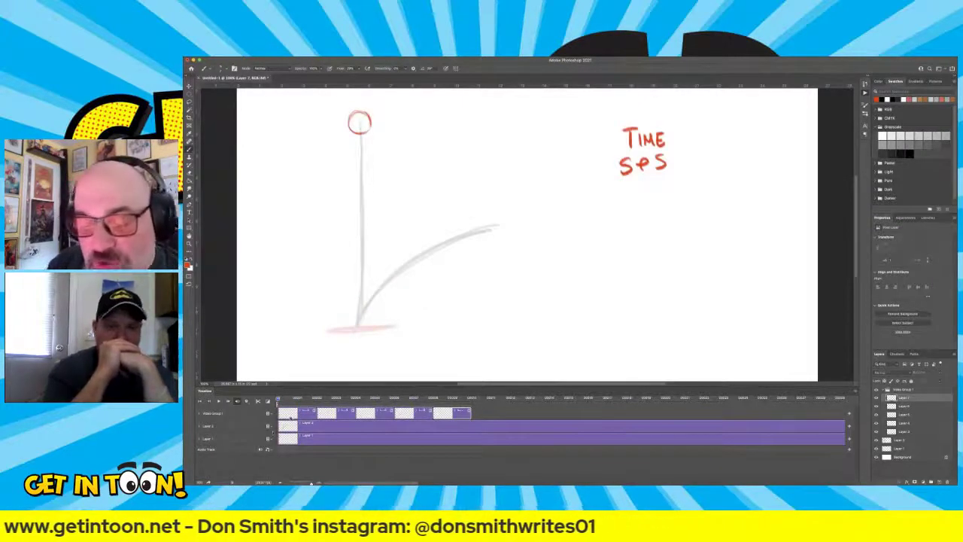
drag(279, 412, 319, 415)
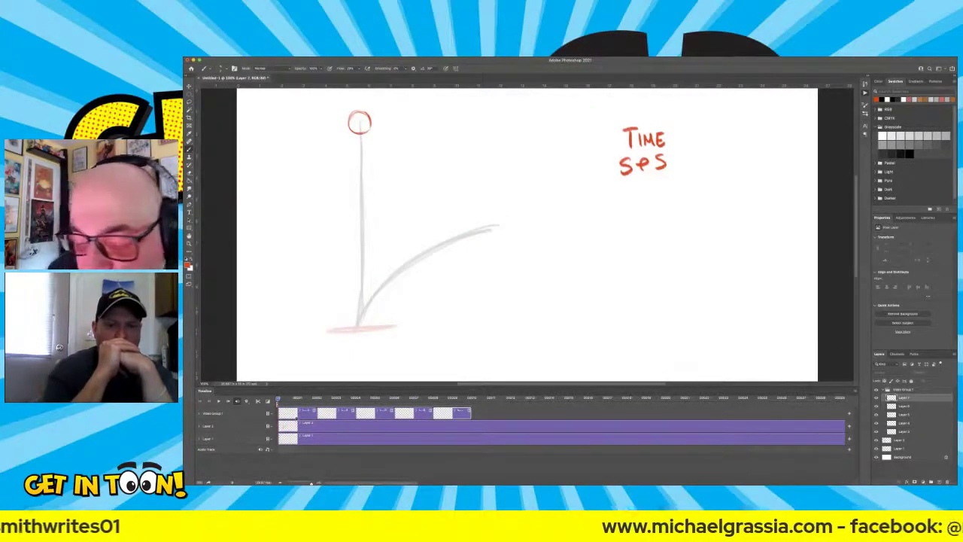
key(space)
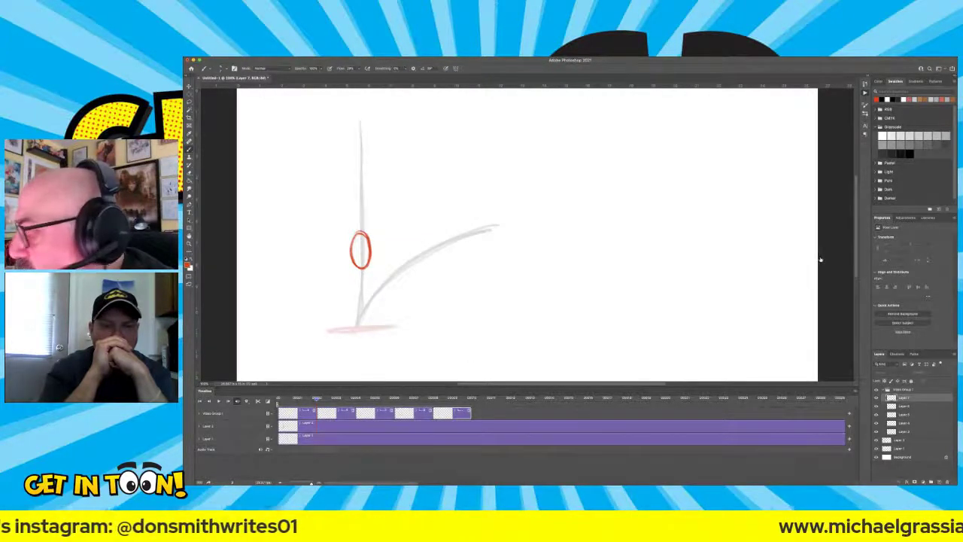
Add a new layer and place its blank clip between the stretched ball's clip and the squashed ball's clip.
key(ctrl+shift+alt+n)
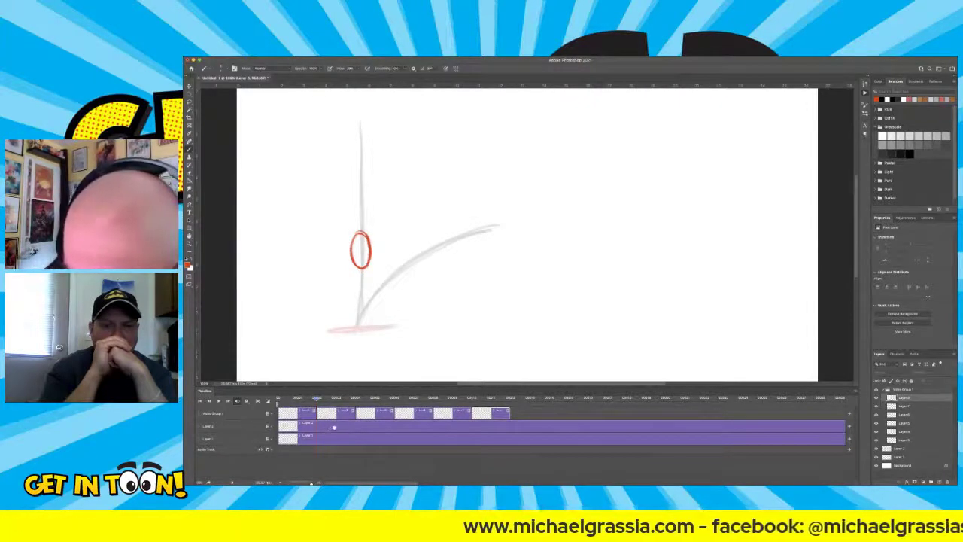
click(337, 427)
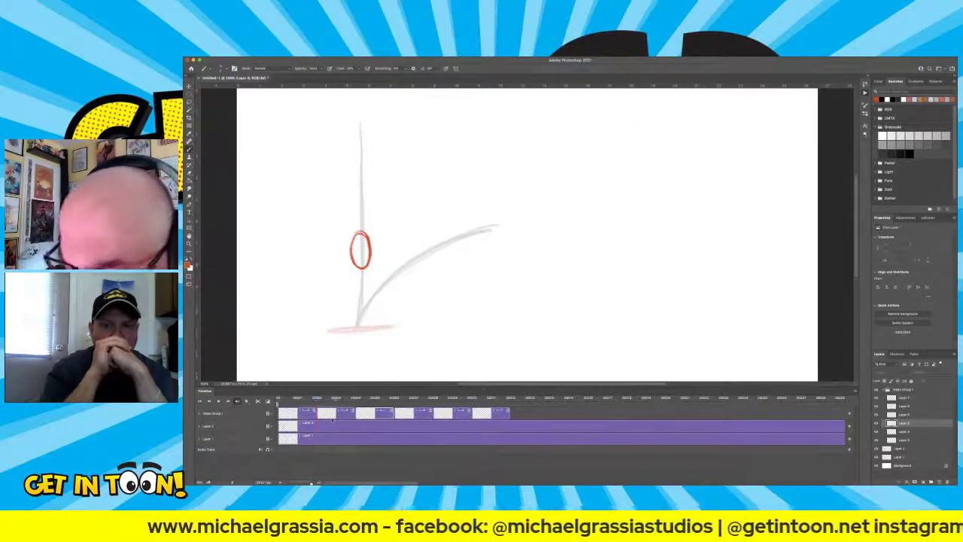
key(Left)
Try placing the arc-end ball's clip directly after the first clip, and undo the move.
click(492, 413)
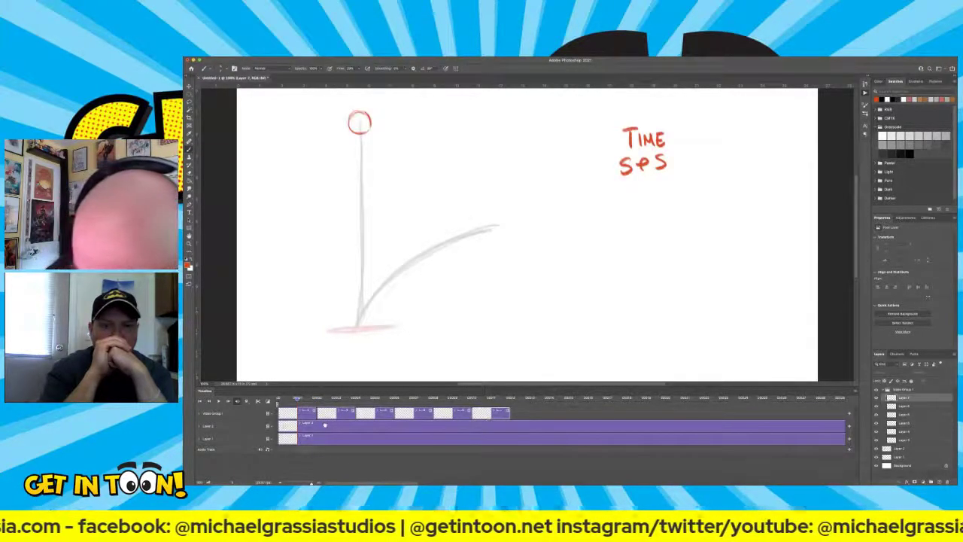
click(331, 414)
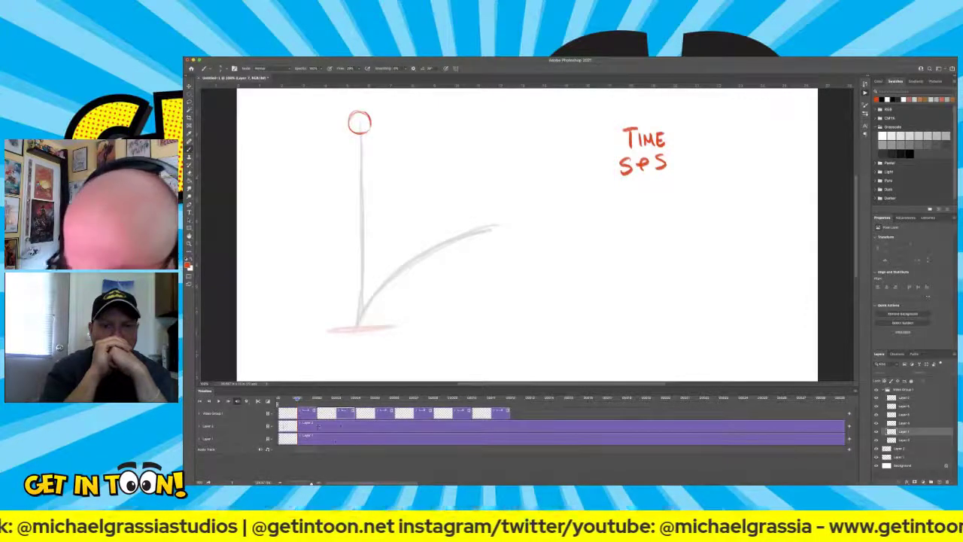
drag(299, 413, 326, 415)
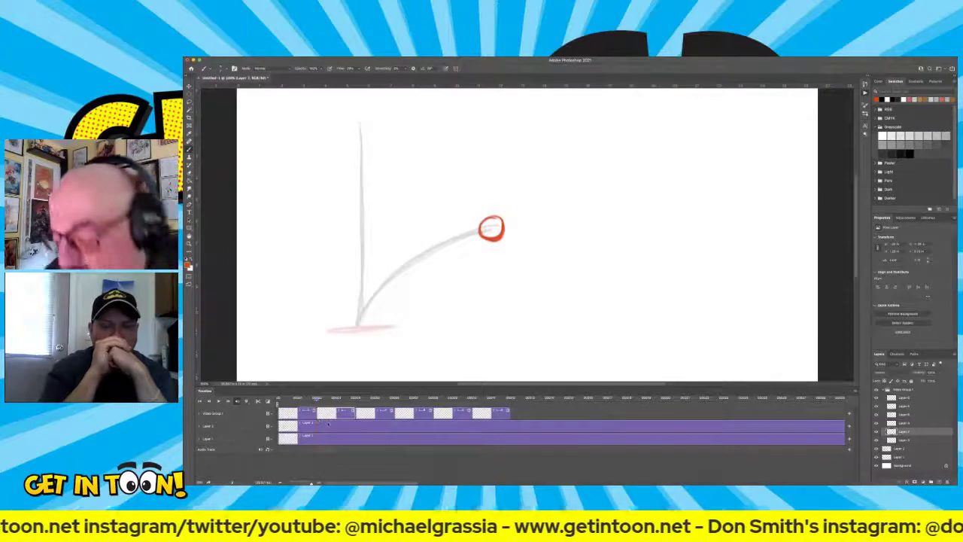
key(super+z)
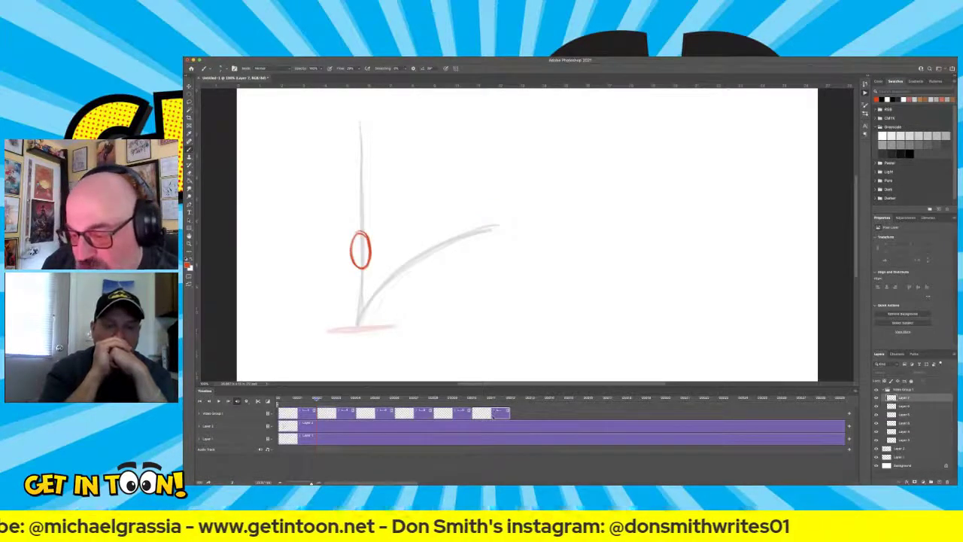
Add another blank layer clip after the last ball's clip in the video group and select it.
click(494, 412)
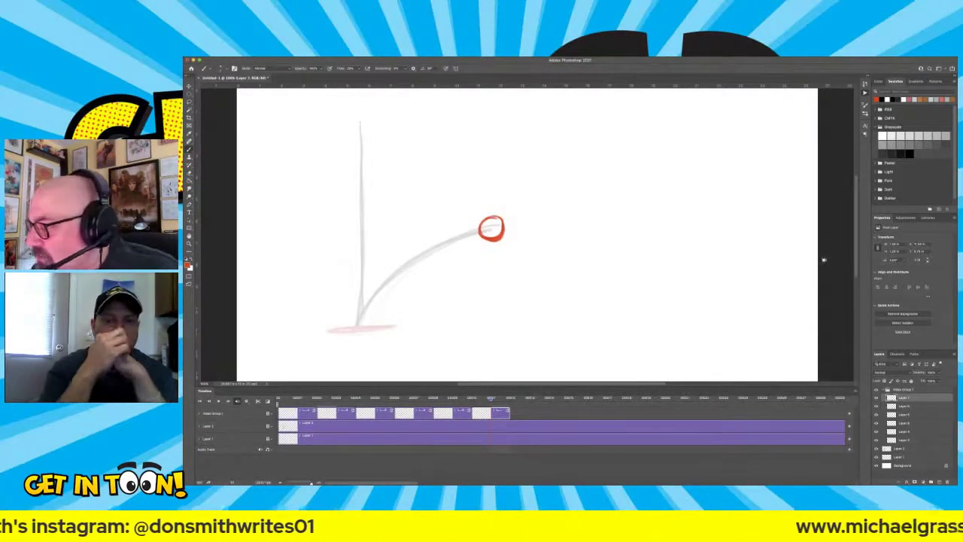
key(ctrl+j)
click(490, 399)
click(508, 446)
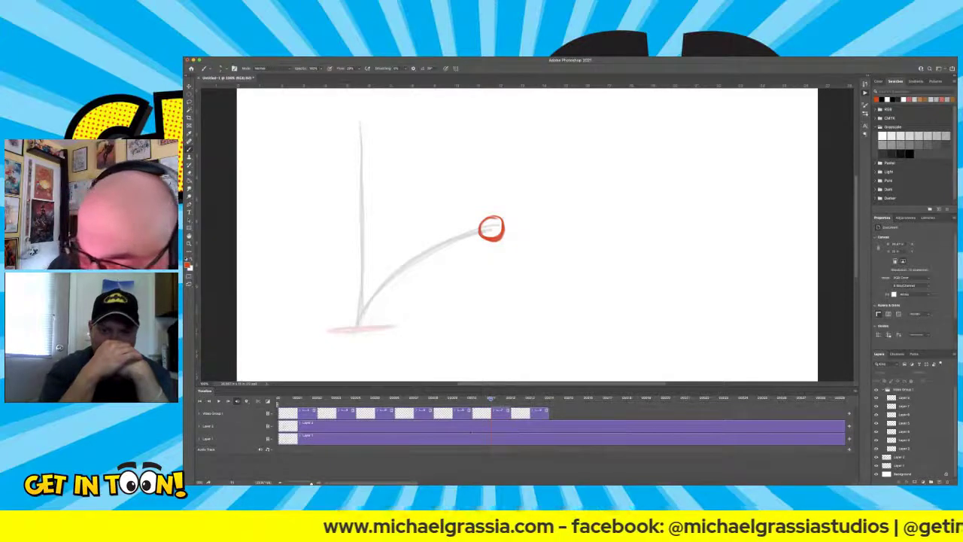
click(538, 415)
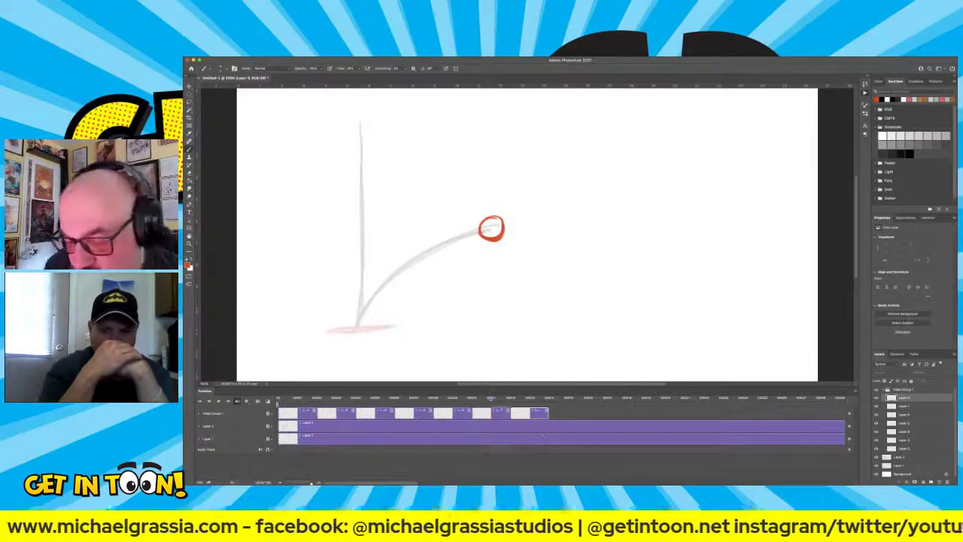
Select all clips after the first one and shift them together to a later time, leaving a two-clip gap.
click(548, 436)
shift+click(543, 416)
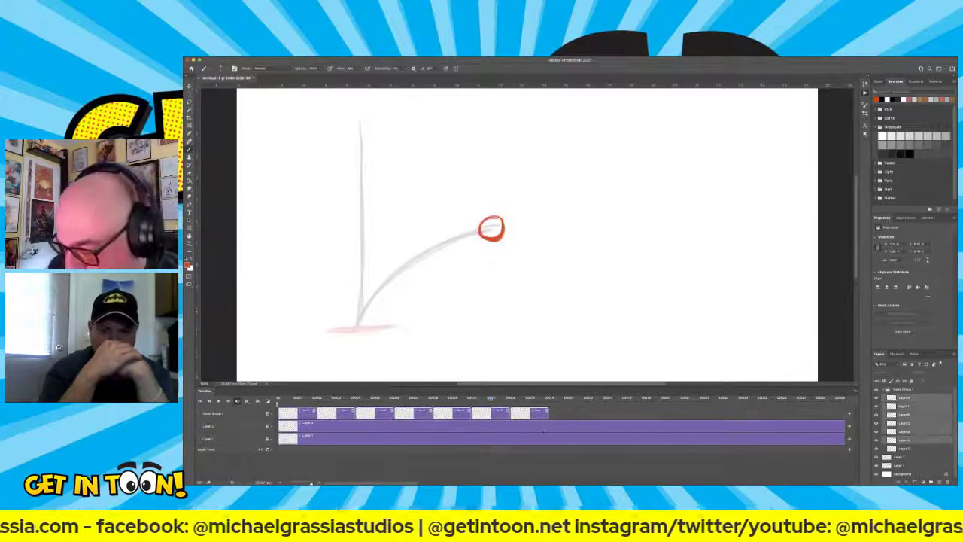
drag(545, 416, 635, 419)
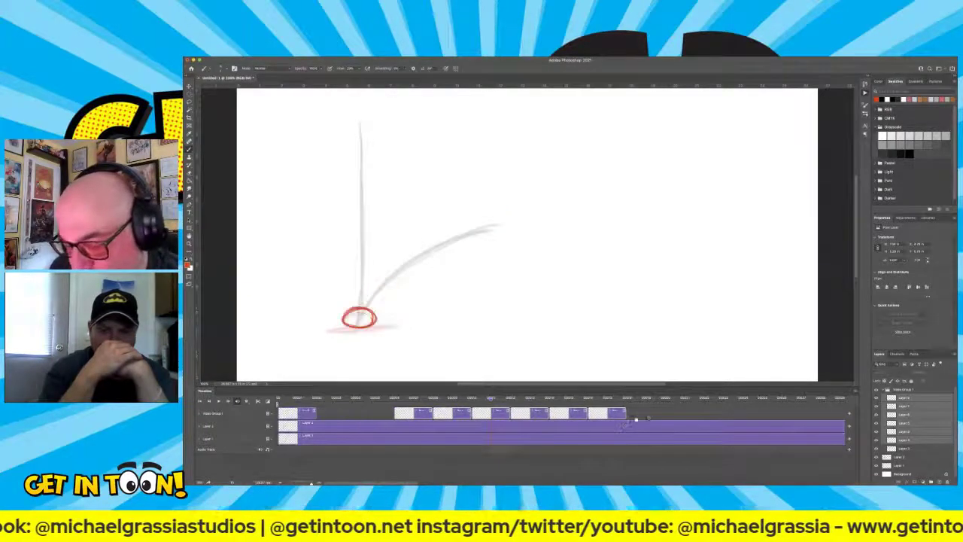
Move the blank last clip in front of the stretched ball's clip in the video group.
click(622, 429)
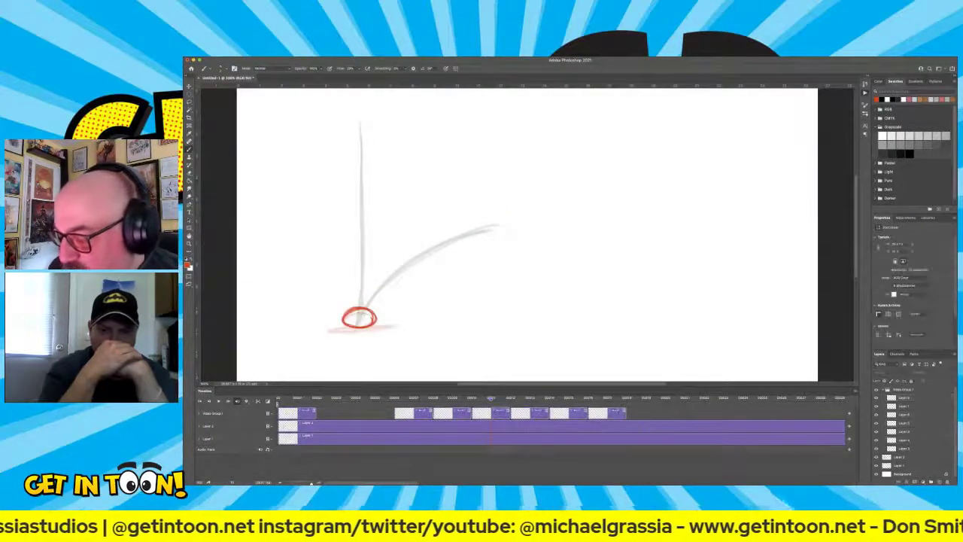
click(622, 429)
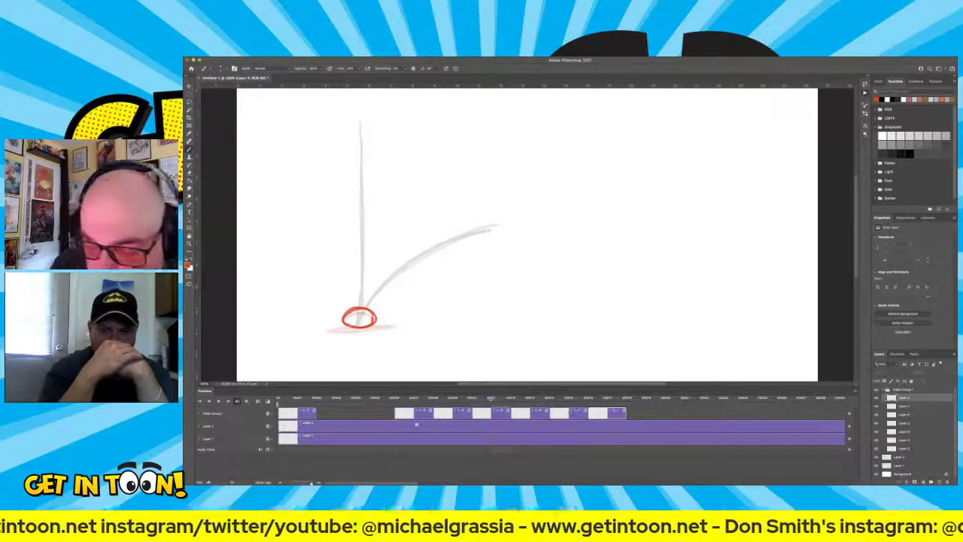
click(441, 434)
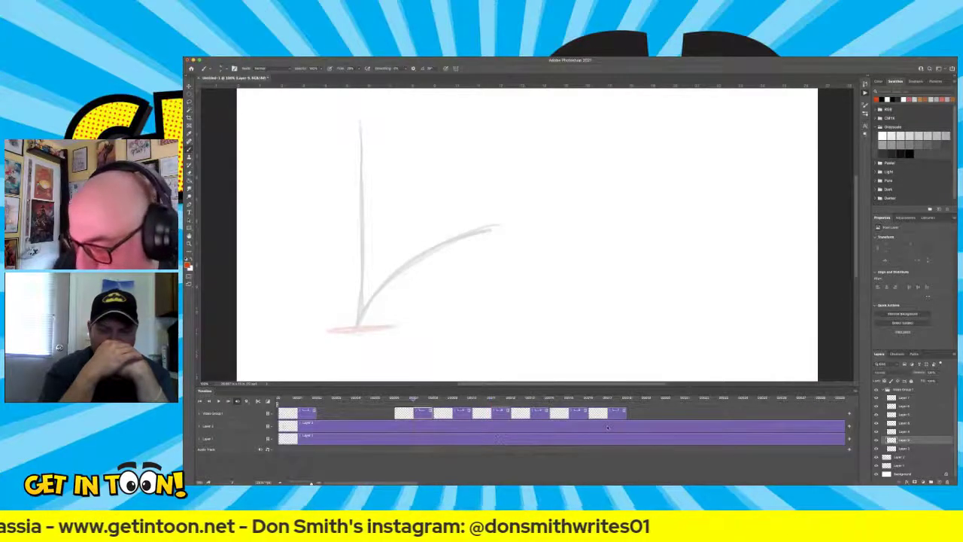
Move the blank clip directly after the first clip in the video group.
shift+click(607, 427)
click(420, 430)
click(383, 429)
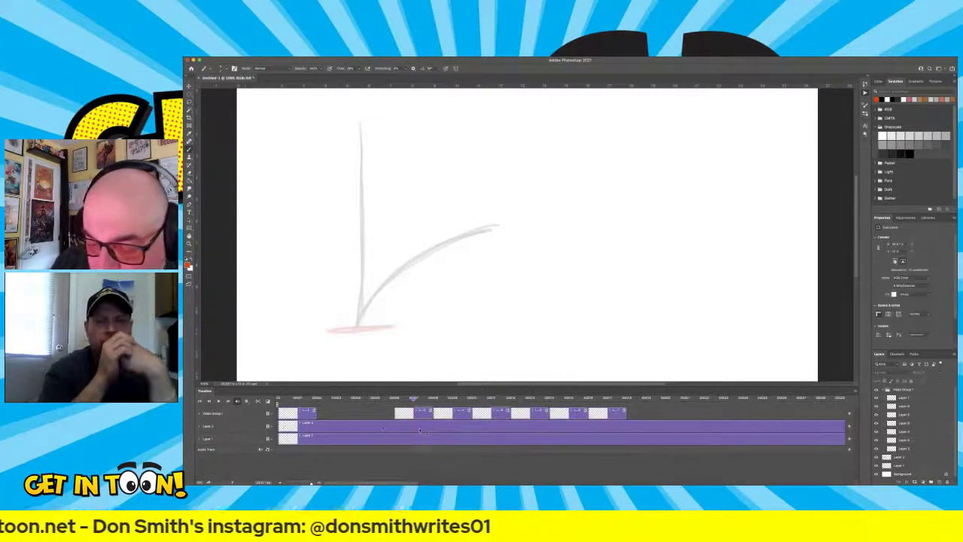
drag(420, 430, 334, 429)
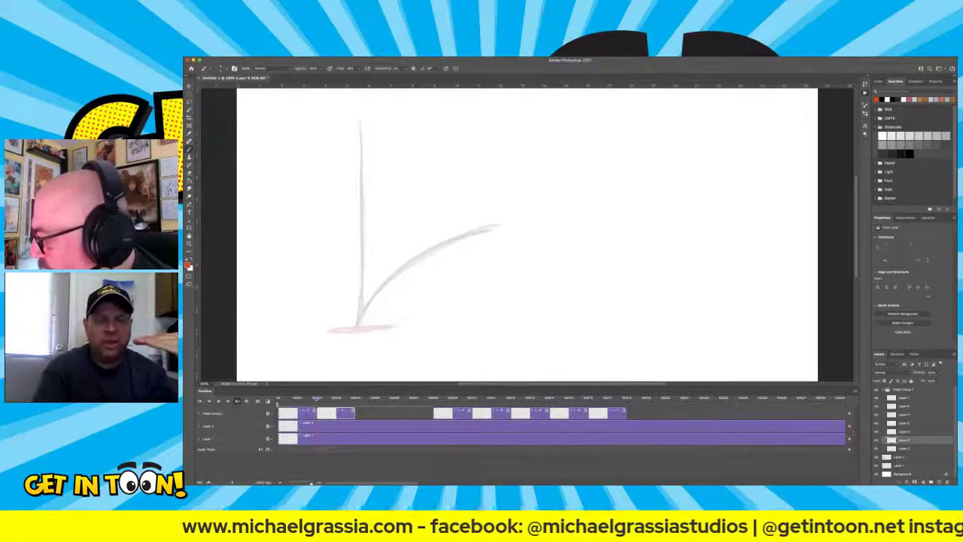
Draw a red ball on the second clip, slightly below the first ball on the vertical path, and add a blank layer clip after it.
click(887, 443)
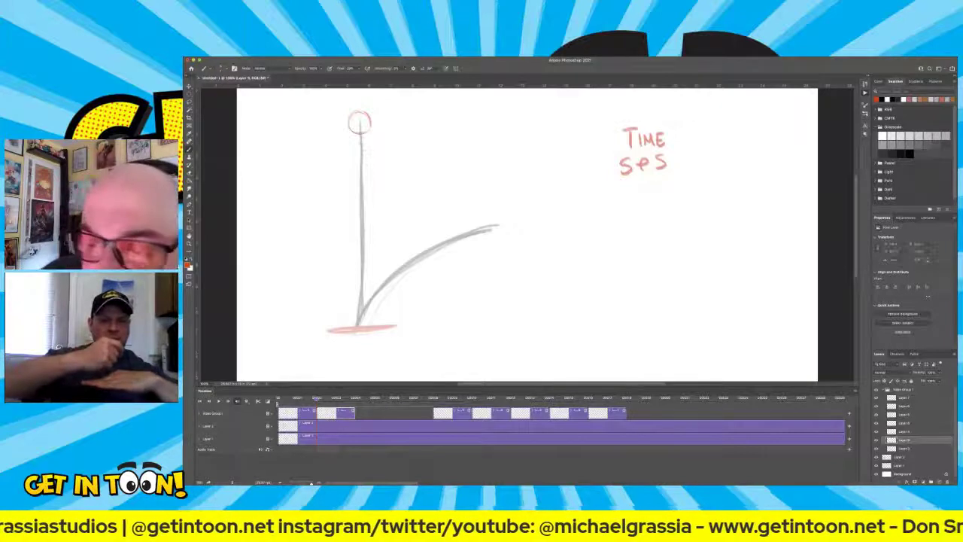
mouse_move(360, 127)
mouse_down()
mouse_move(351, 139)
mouse_move(361, 124)
mouse_move(365, 141)
mouse_move(370, 132)
mouse_move(354, 146)
mouse_move(367, 147)
mouse_move(370, 132)
mouse_move(367, 147)
mouse_up()
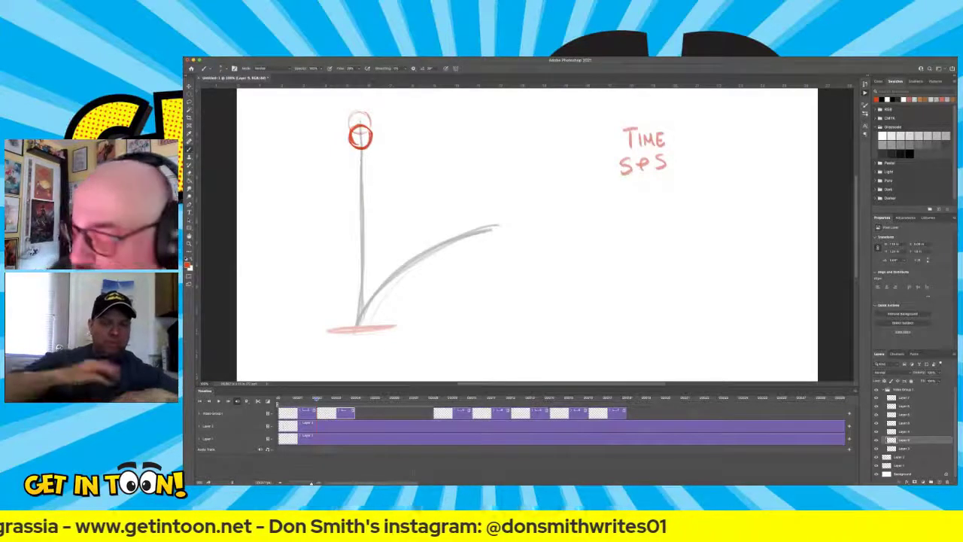
key(ctrl+shift+alt+n)
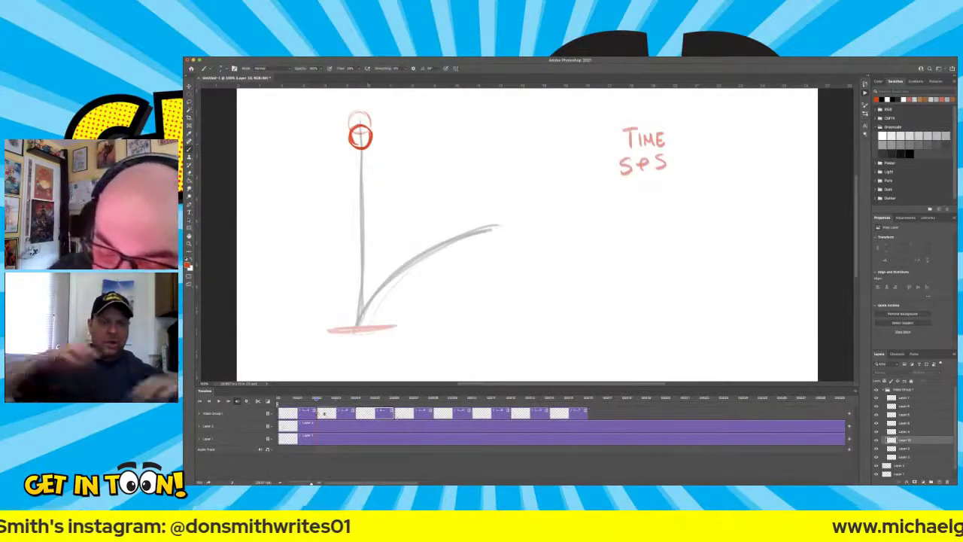
Draw a ball slightly lower on the path in the third clip and check its spacing against the neighbouring frames.
key(space)
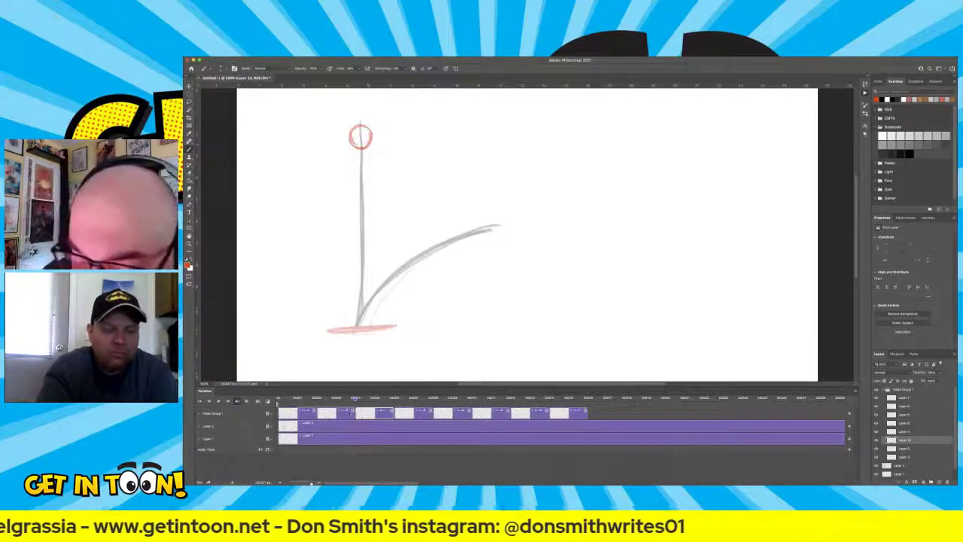
key(space)
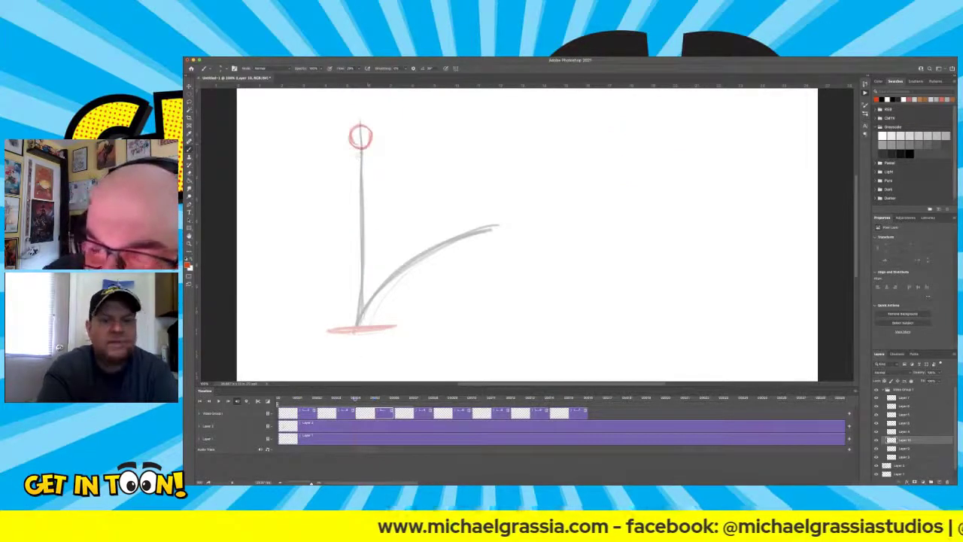
mouse_move(359, 129)
mouse_down()
mouse_move(352, 158)
mouse_move(366, 158)
mouse_move(371, 137)
mouse_move(366, 160)
mouse_up()
key(Left)
key(Left)
key(Left)
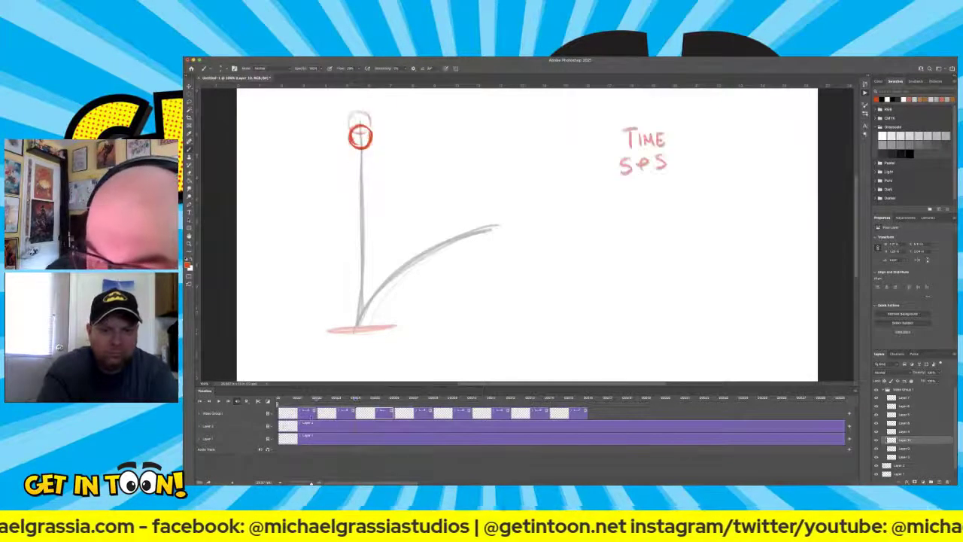
key(Right)
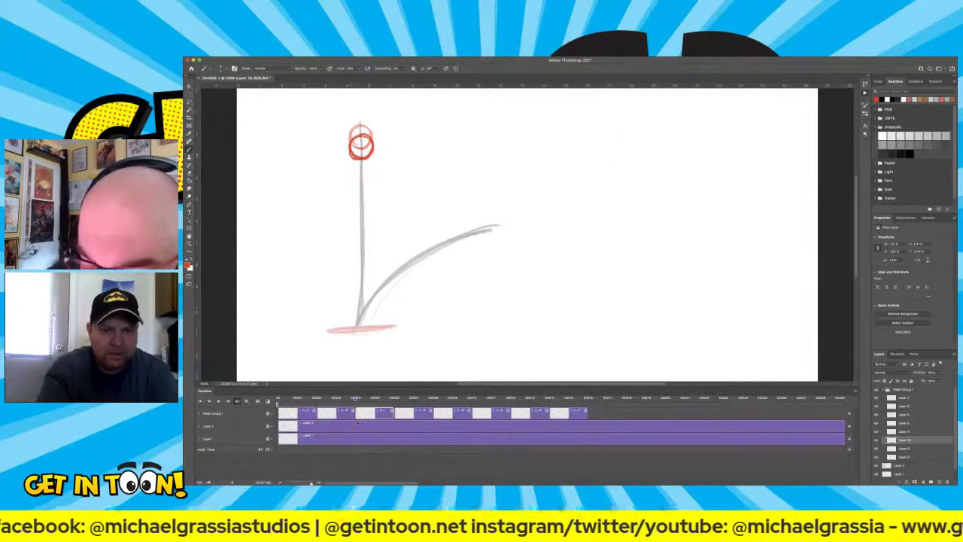
key(space)
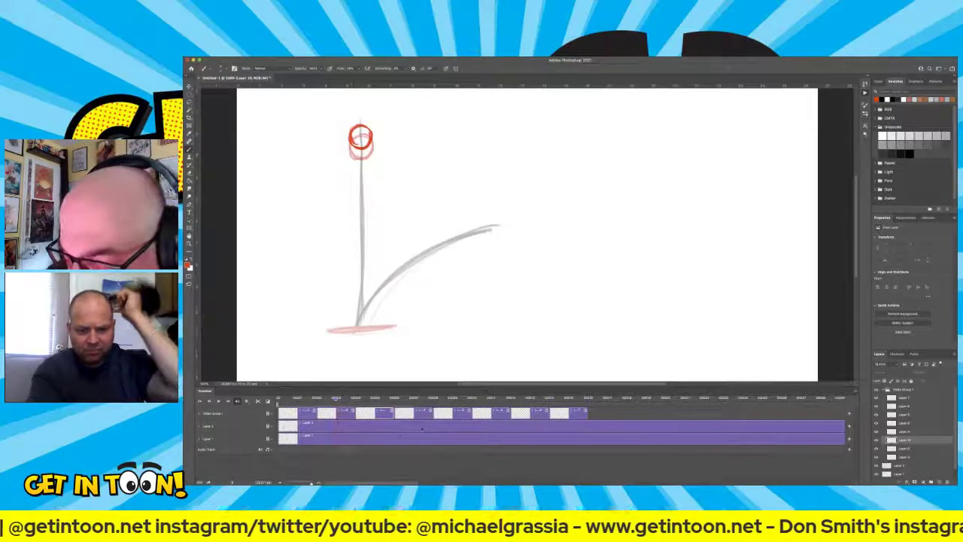
Shift all clips after the third one to a later time and insert a blank layer clip after the third clip.
click(418, 426)
shift+click(581, 428)
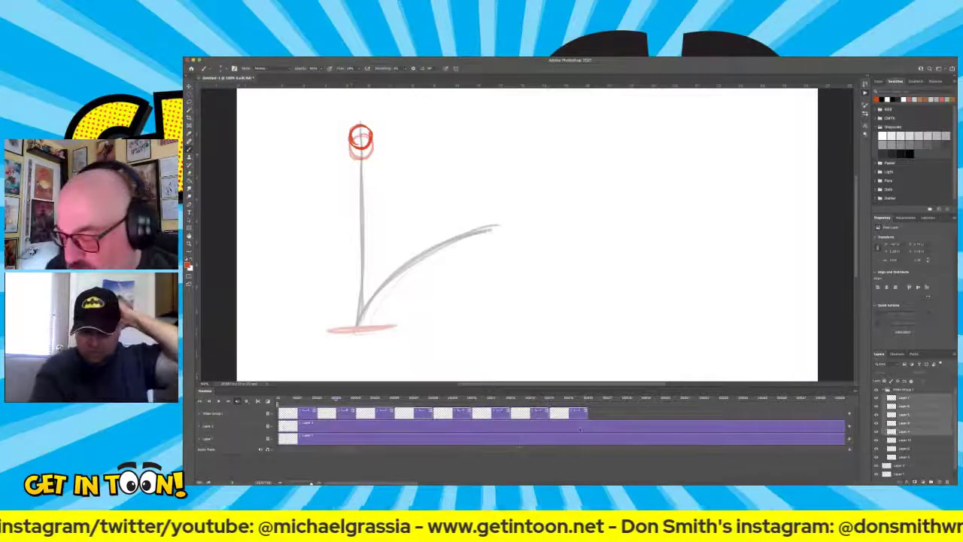
drag(581, 428, 768, 424)
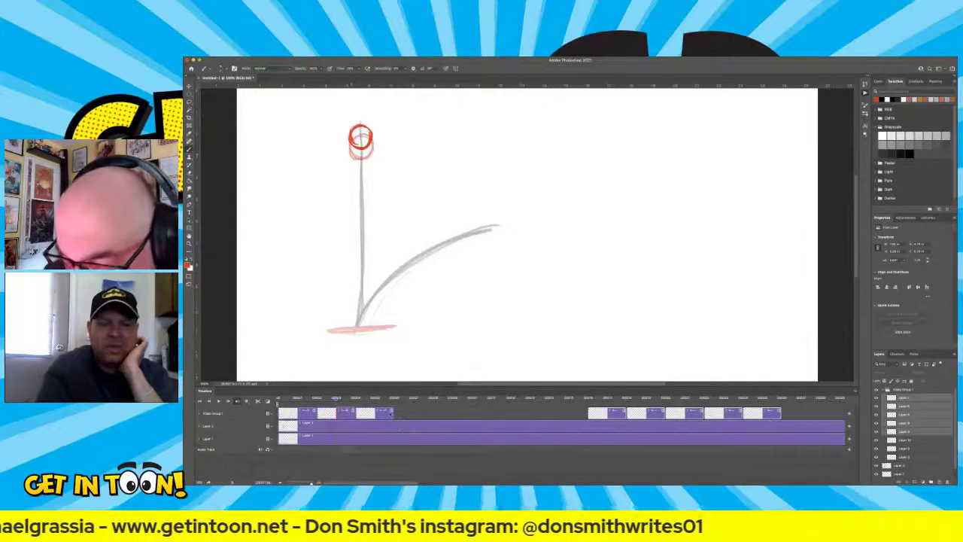
click(394, 400)
click(390, 426)
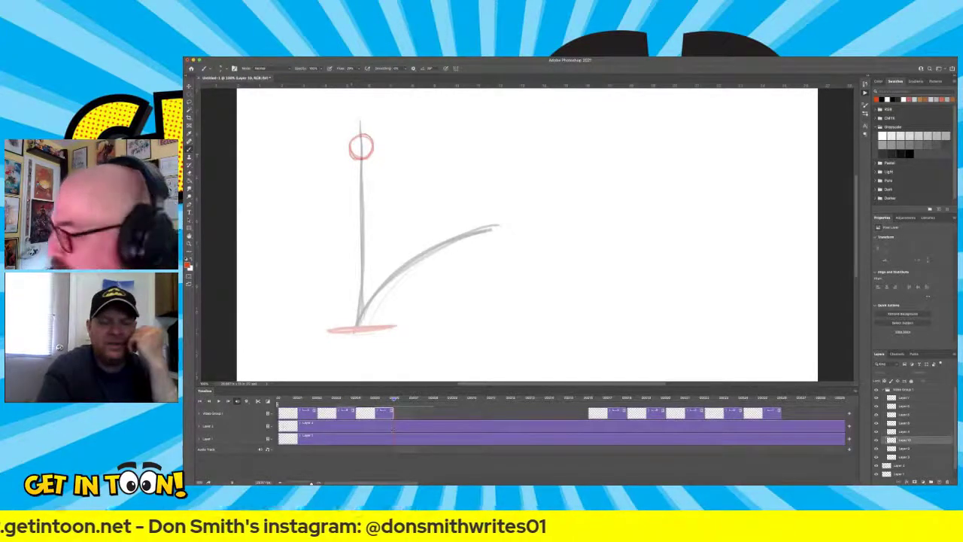
click(822, 259)
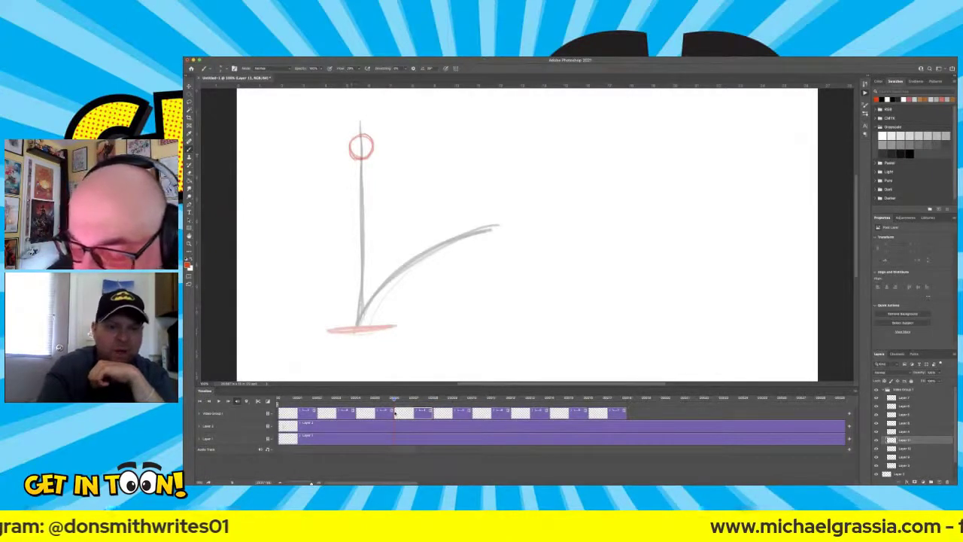
Compare the neighbouring frames and draw a round ball in the fourth clip, just below the third ball on the vertical path.
key(Right)
key(Left)
key(Right)
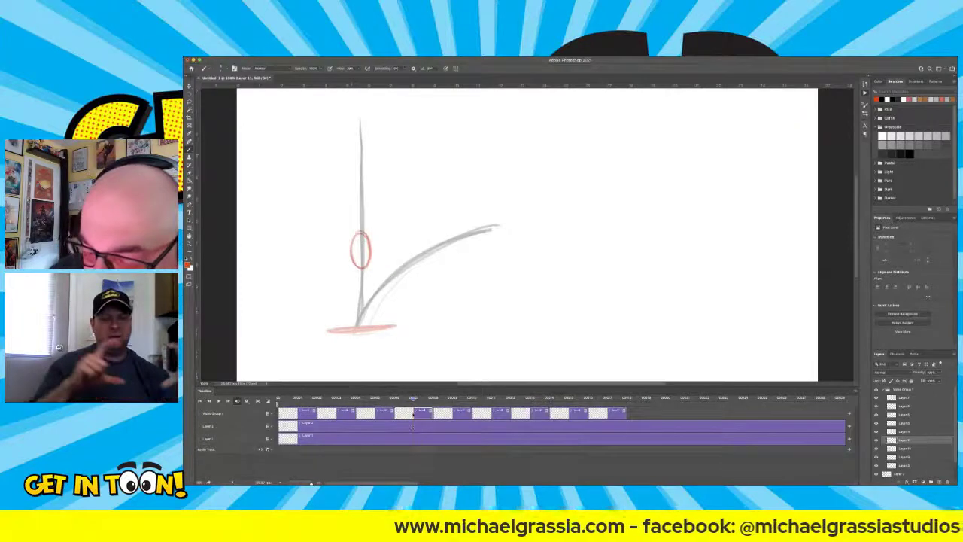
key(Left)
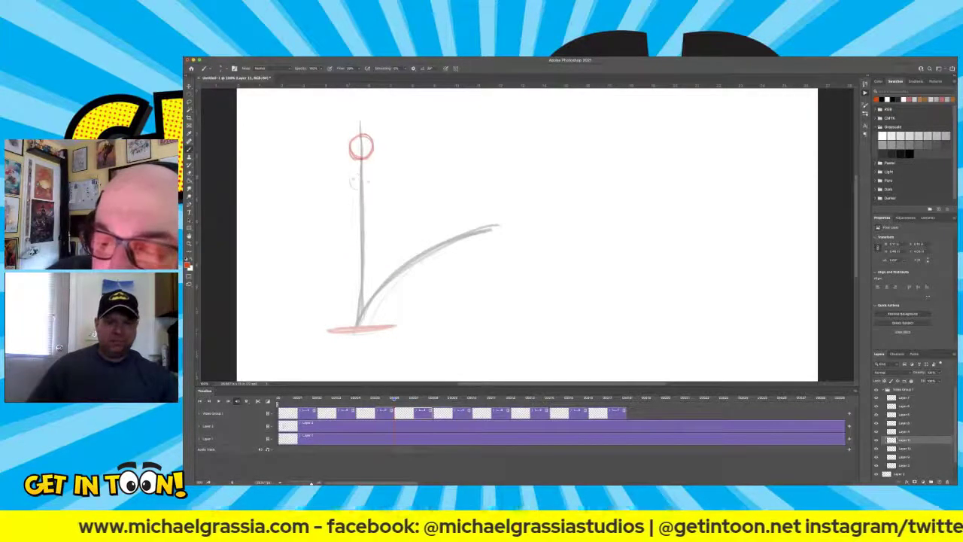
mouse_move(363, 171)
mouse_down()
mouse_move(353, 189)
mouse_move(367, 188)
mouse_move(351, 177)
mouse_move(370, 166)
mouse_move(375, 183)
mouse_move(361, 190)
mouse_move(373, 165)
mouse_move(375, 186)
mouse_up()
drag(361, 193, 349, 176)
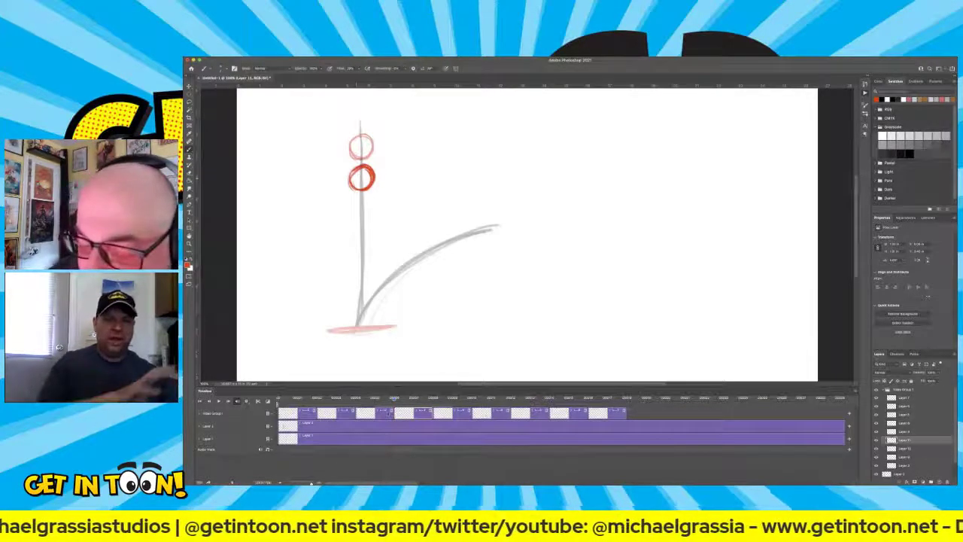
key(space)
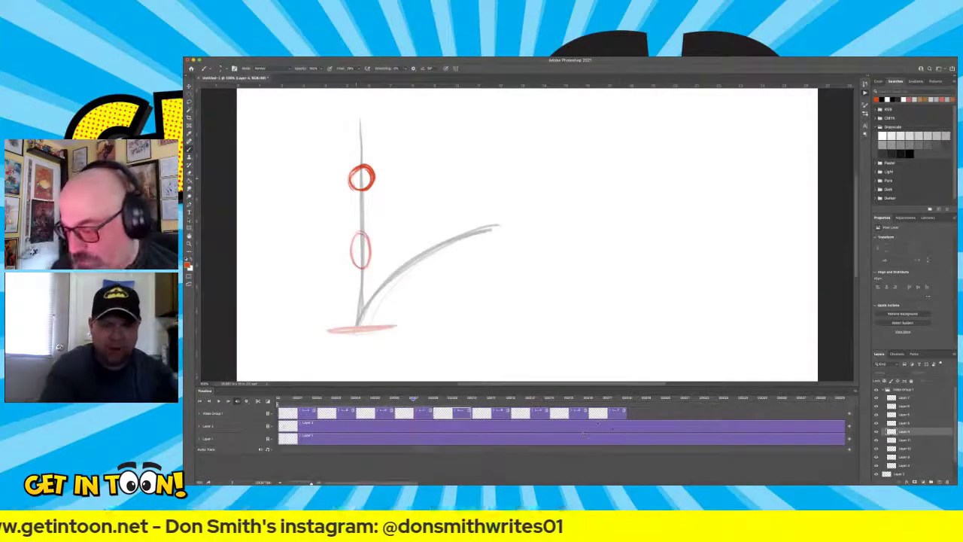
Shift all clips after the fourth one to a later time and insert a blank layer clip after the fourth clip.
shift+click(600, 413)
drag(600, 412, 717, 416)
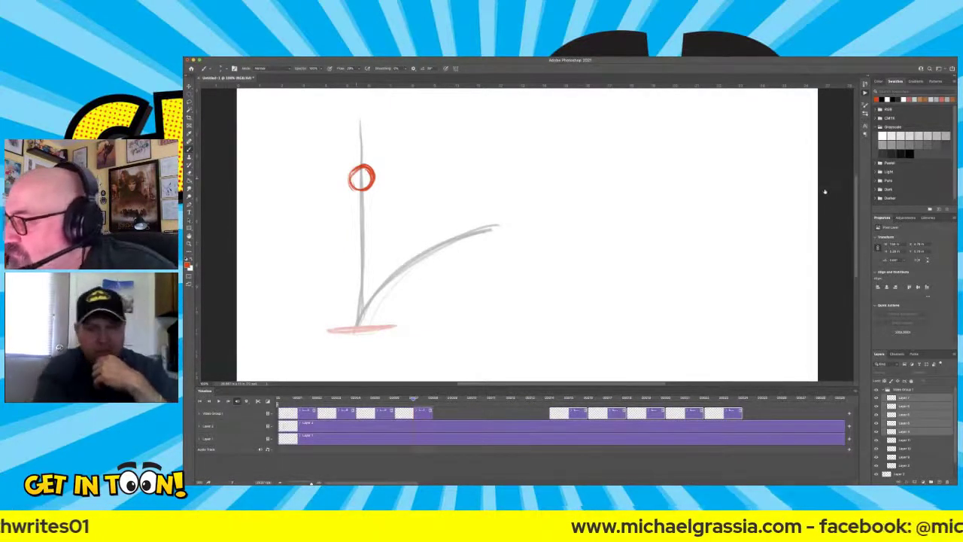
click(429, 427)
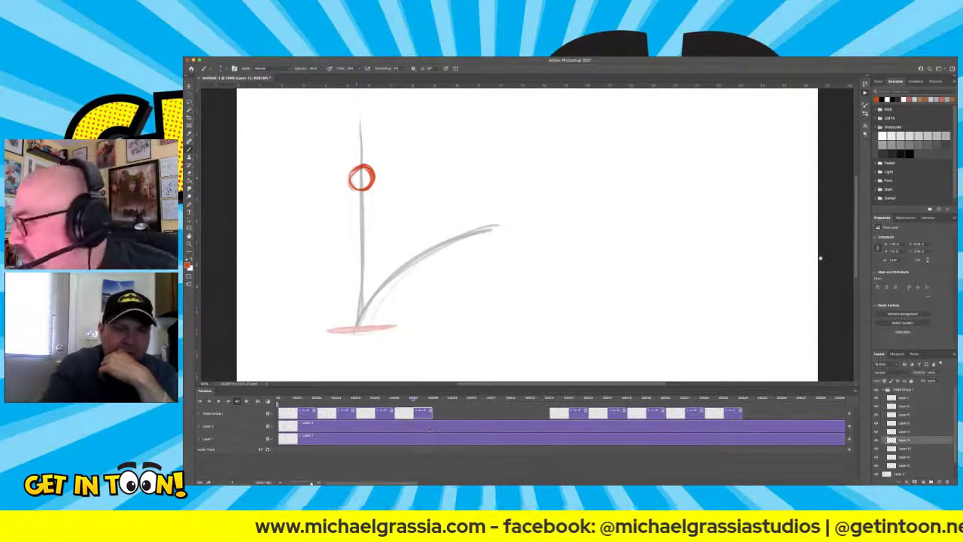
key(ctrl+j)
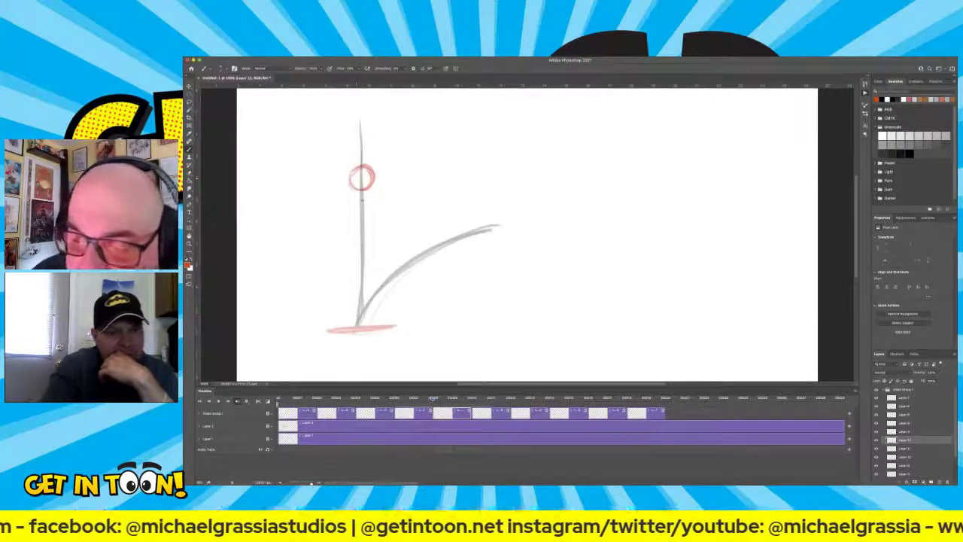
Try a narrow, vertically stretched ball overlapping the fourth ball in the fifth clip, preview the motion, and remove the drawing.
mouse_move(352, 186)
mouse_down()
mouse_move(359, 215)
mouse_move(372, 192)
mouse_move(356, 189)
mouse_up()
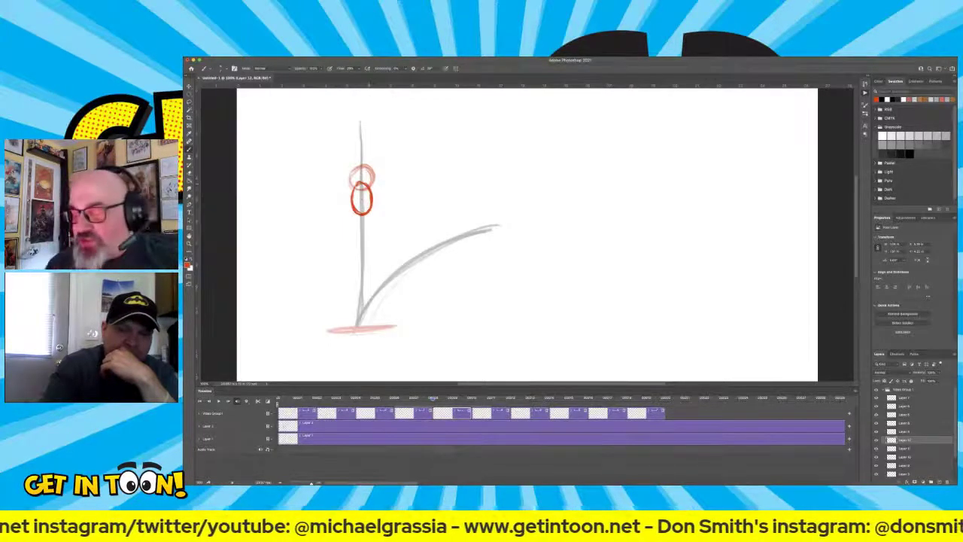
key(space)
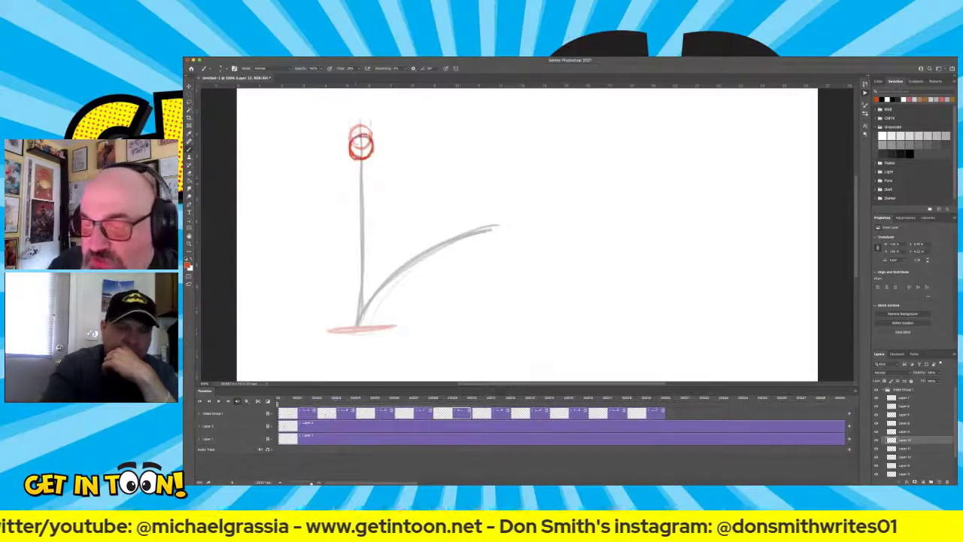
key(space)
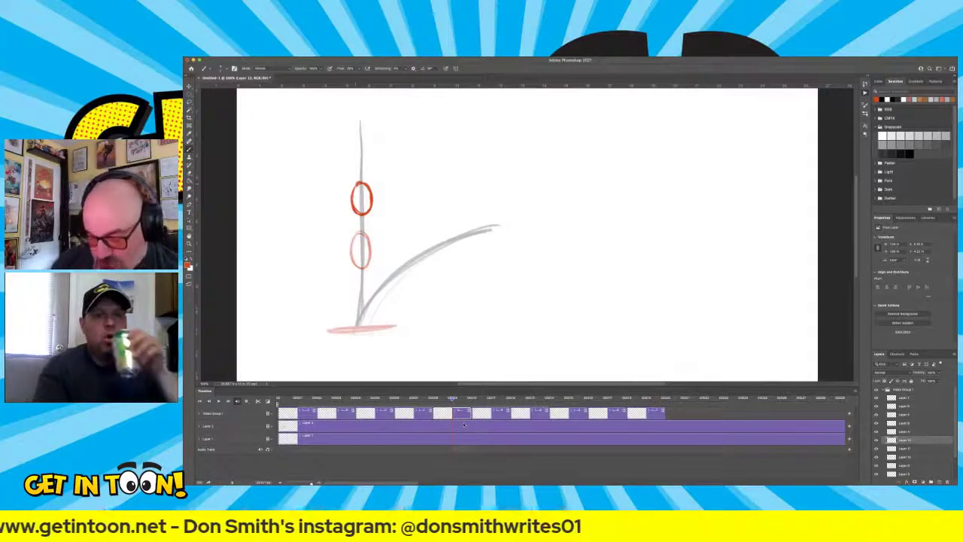
key(b)
key(ctrl+z)
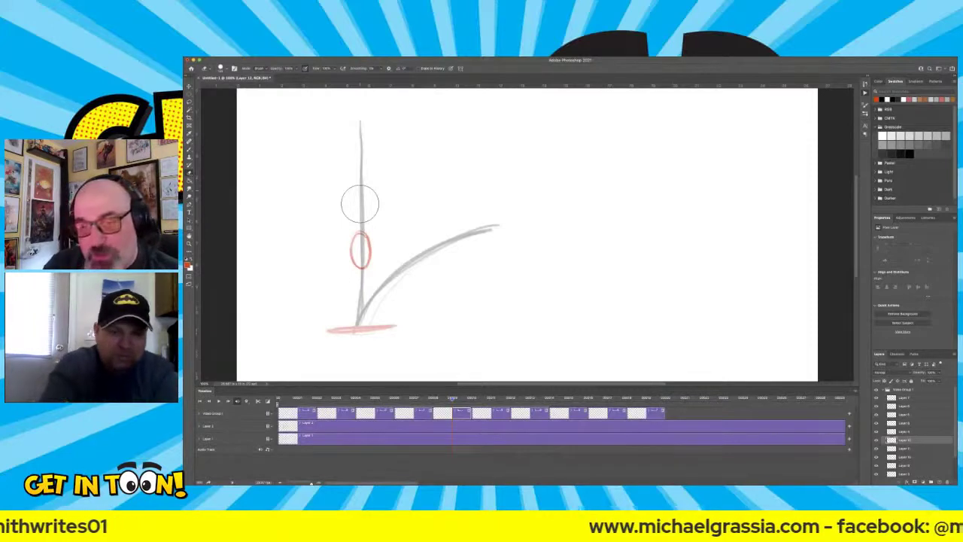
Draw a slightly elongated ball in the fifth clip, directly beneath the fourth ball, and compare it with the previous frame.
key(b)
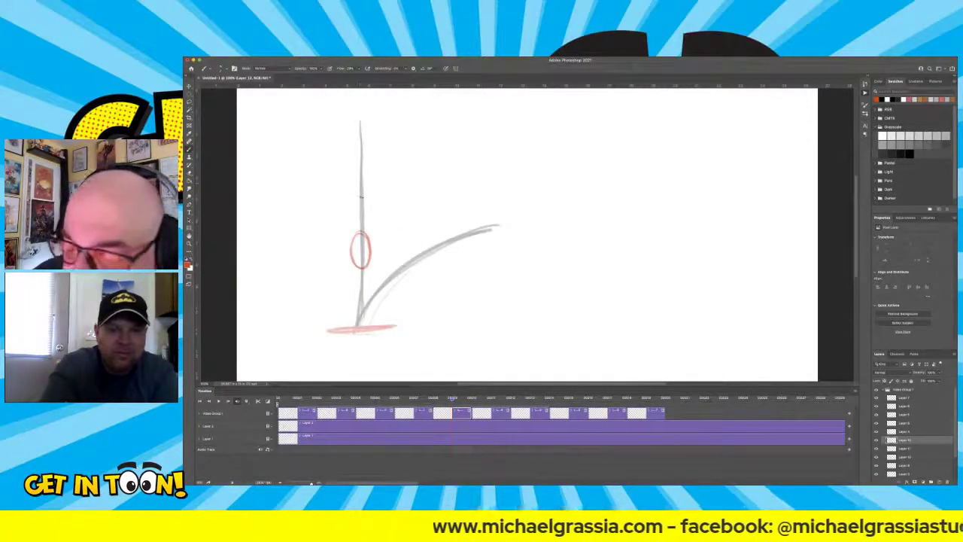
key(Left)
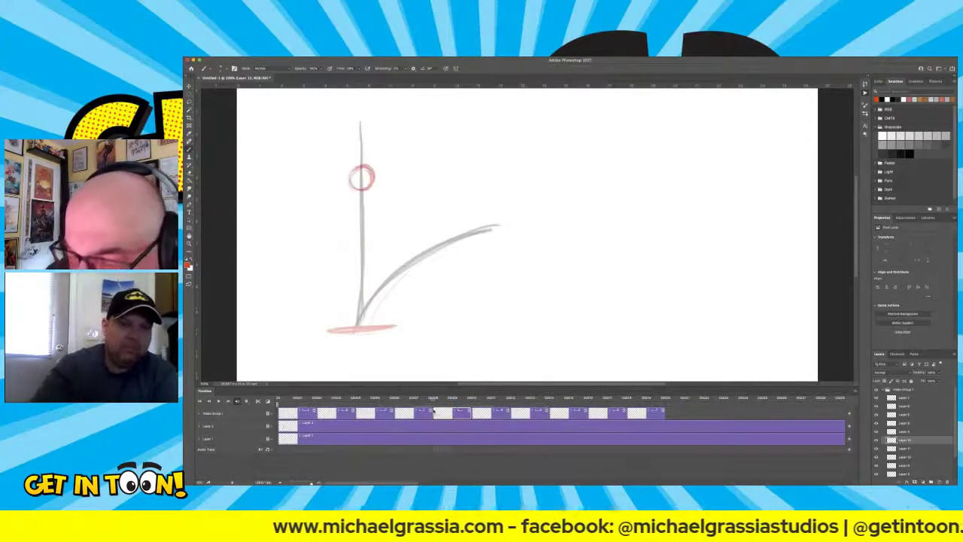
mouse_move(358, 203)
mouse_down()
mouse_move(354, 210)
mouse_move(356, 194)
mouse_move(352, 214)
mouse_move(374, 210)
mouse_move(359, 225)
mouse_up()
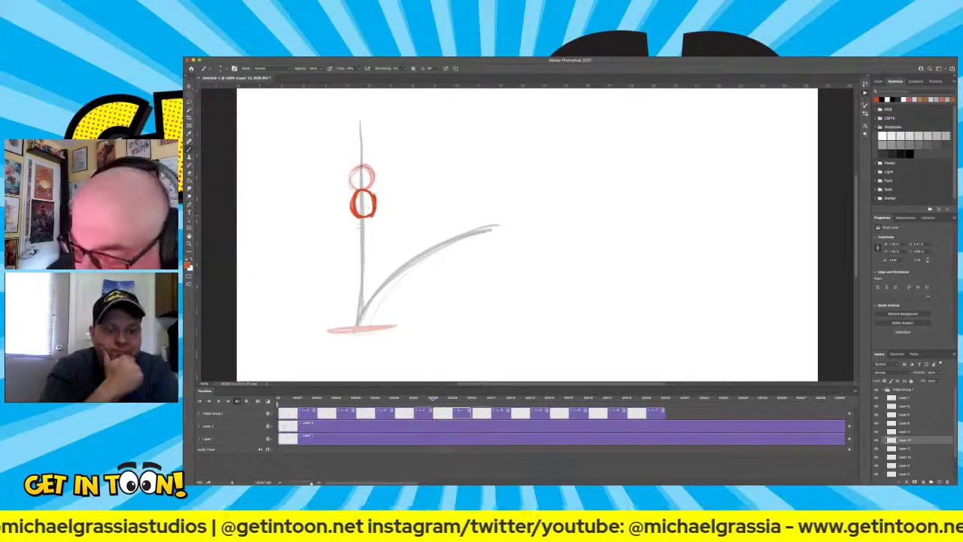
key(Left)
key(Right)
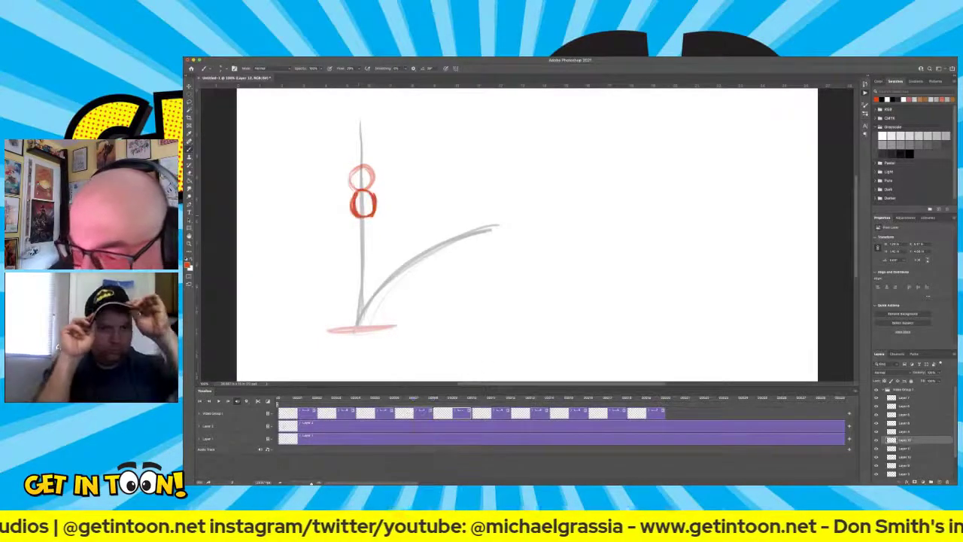
Move the stretched ball in the sixth clip down the path until it meets the ground line.
mouse_move(441, 415)
mouse_down()
mouse_move(458, 414)
mouse_move(419, 418)
mouse_move(493, 425)
mouse_up()
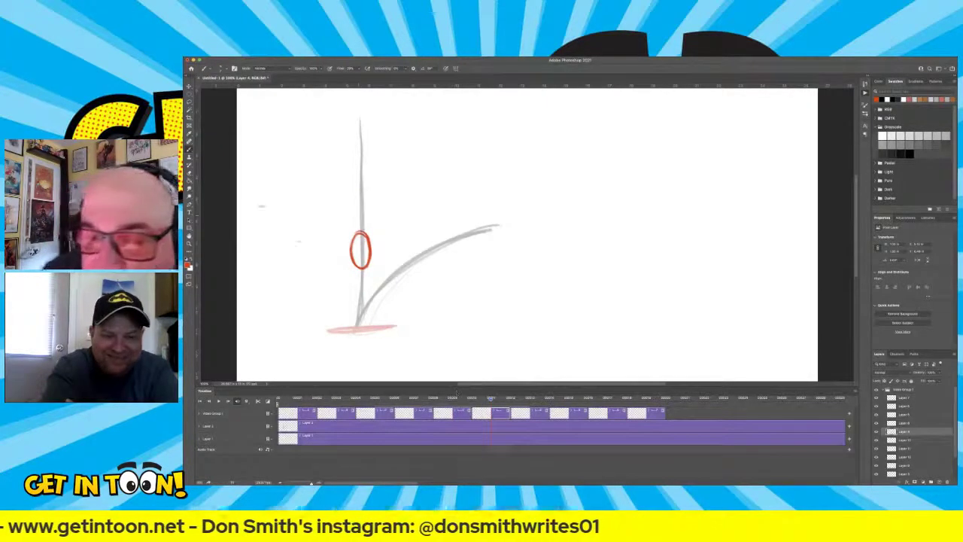
key(v)
drag(370, 278, 367, 332)
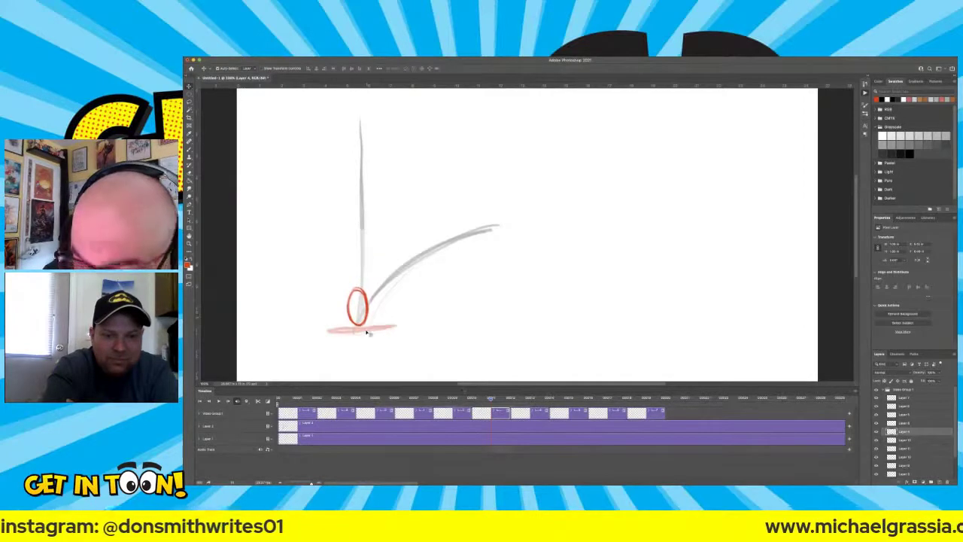
key(space)
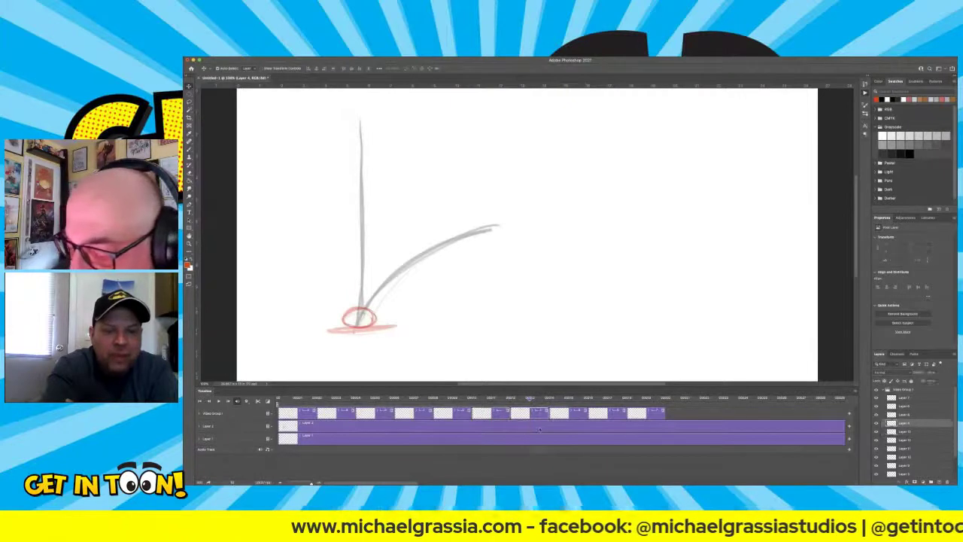
Rework the squashed ball in the seventh clip so it is wider and rests on the red ground line.
key(b)
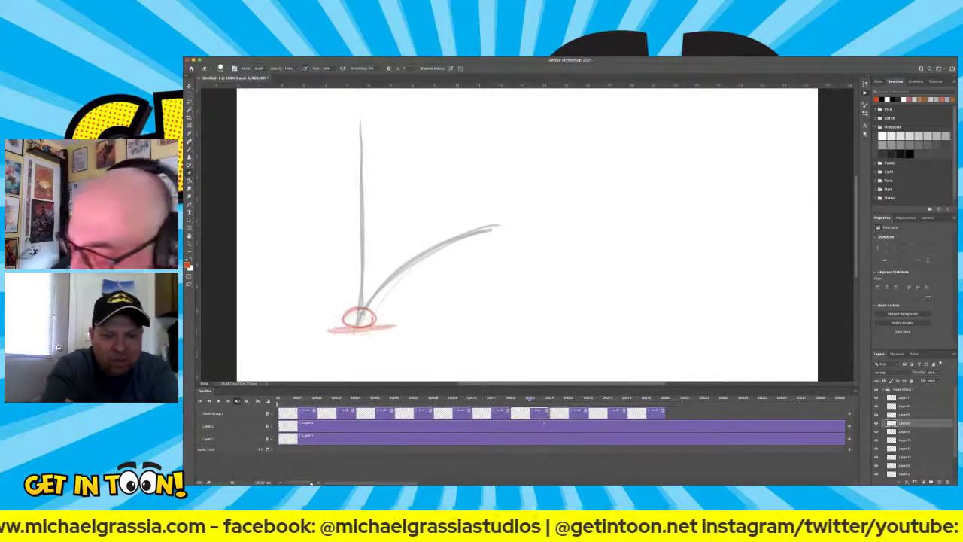
drag(575, 442, 709, 425)
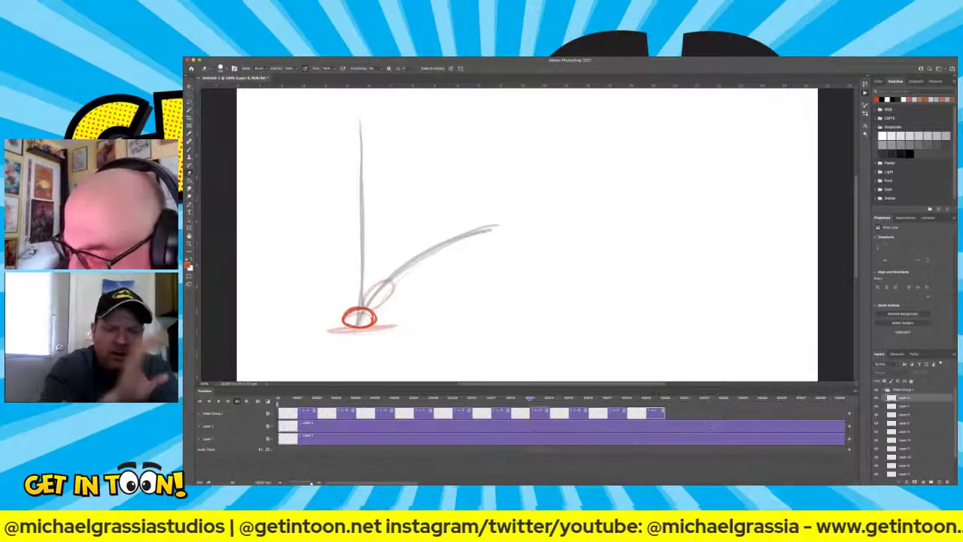
click(539, 412)
mouse_move(374, 325)
mouse_down()
mouse_move(348, 310)
mouse_move(341, 335)
mouse_move(372, 309)
mouse_move(380, 314)
mouse_move(370, 337)
mouse_move(354, 333)
mouse_move(379, 322)
mouse_up()
key(b)
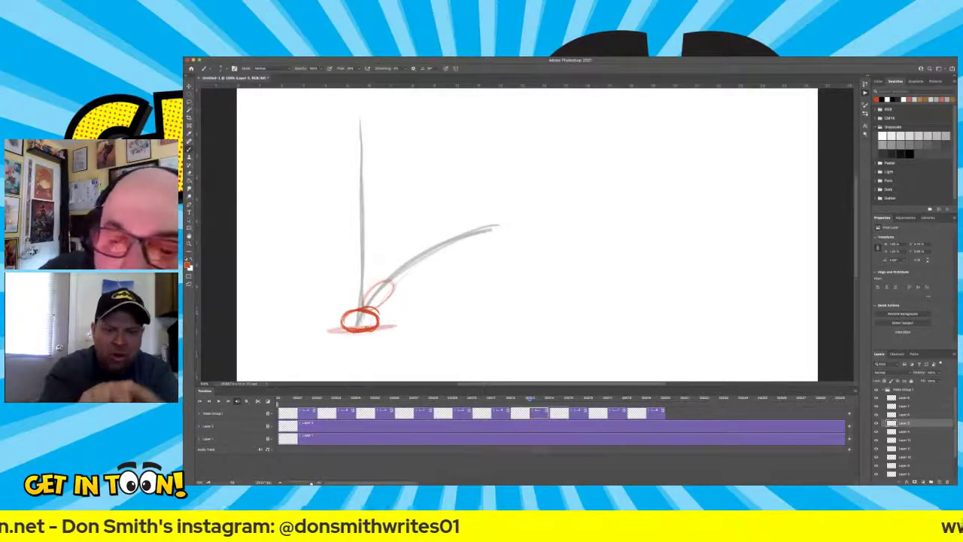
Erase the squashed ball in the seventh clip and redraw it as a smaller, thinner oval resting on the red ground line.
key(e)
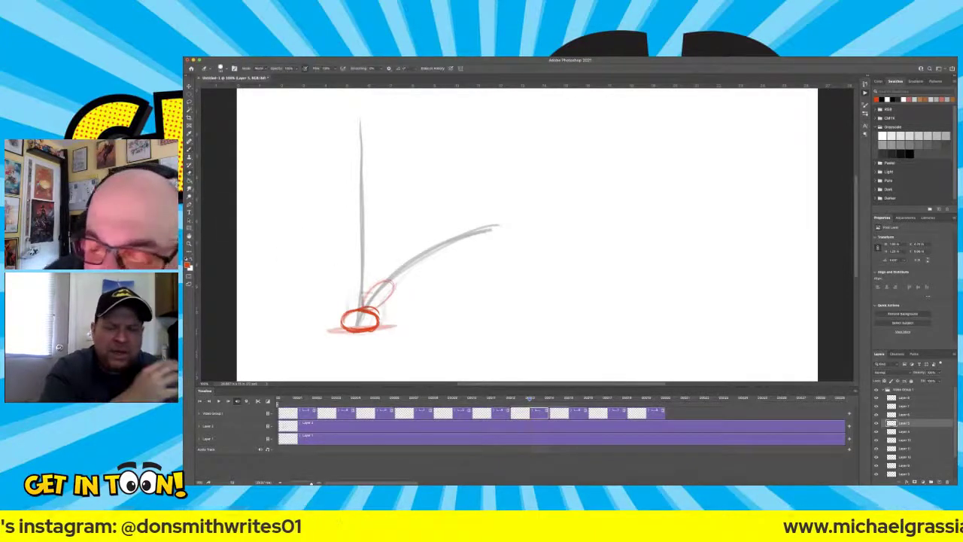
mouse_move(368, 315)
mouse_down()
mouse_move(379, 333)
mouse_move(354, 332)
mouse_move(373, 335)
mouse_up()
key(b)
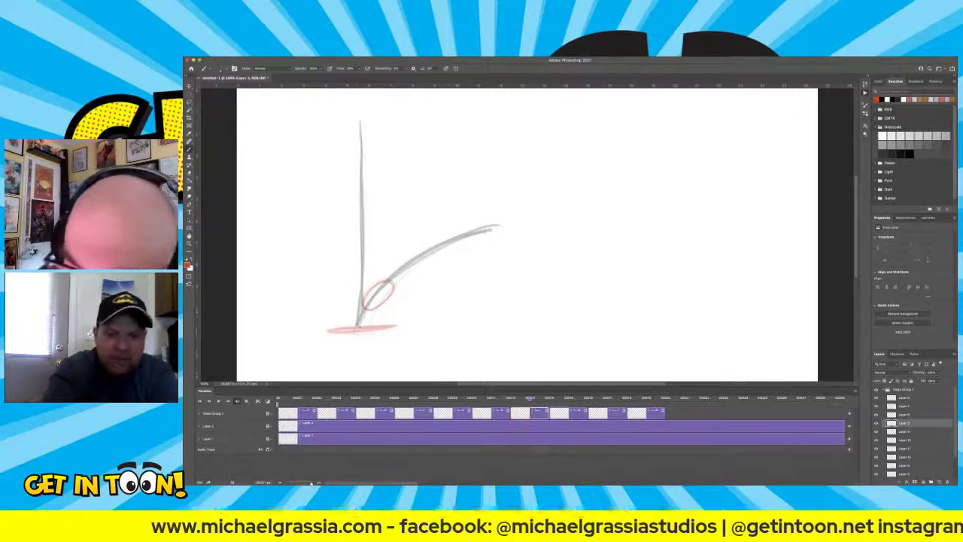
drag(344, 315, 358, 309)
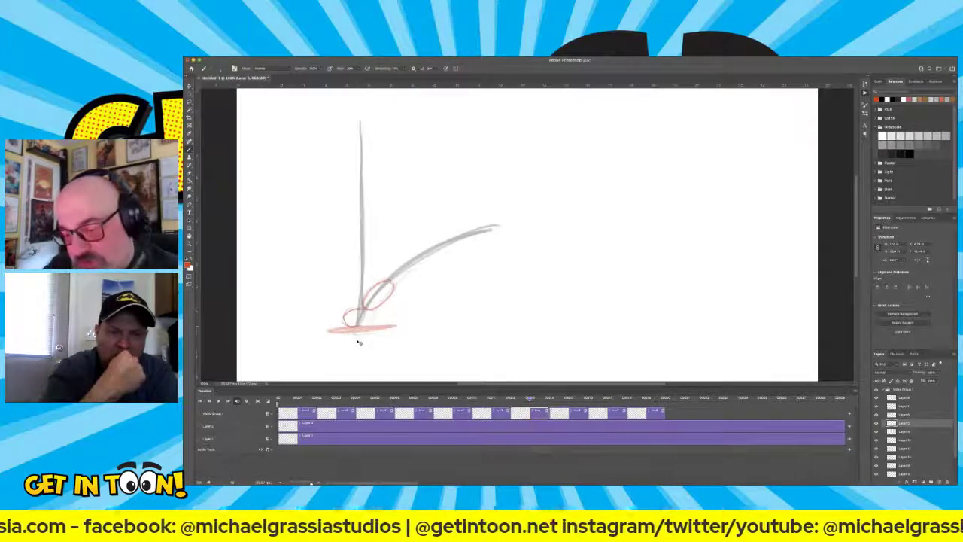
key(super+z)
key(super+z)
key(super+z)
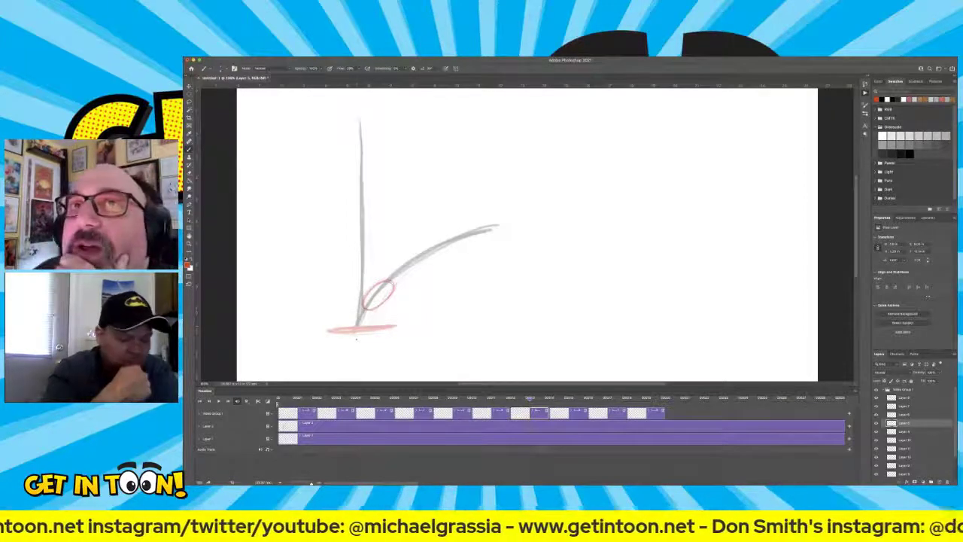
mouse_move(368, 307)
mouse_down()
mouse_move(358, 332)
mouse_move(346, 335)
mouse_move(372, 327)
mouse_move(371, 314)
mouse_move(371, 335)
mouse_move(346, 325)
mouse_up()
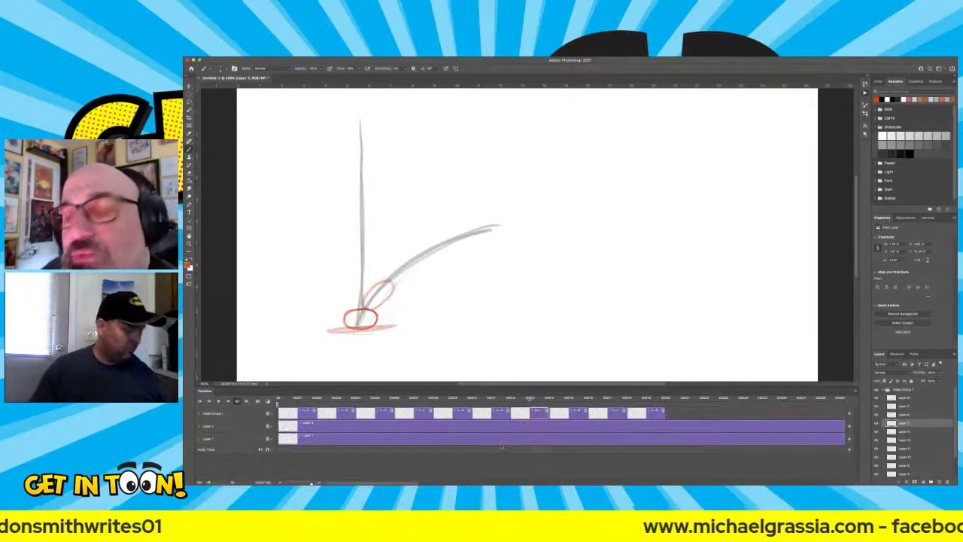
Move the stretched ball in the eighth clip slightly down so it overlaps the squashed ball, and compare it with the neighbouring frames.
click(561, 413)
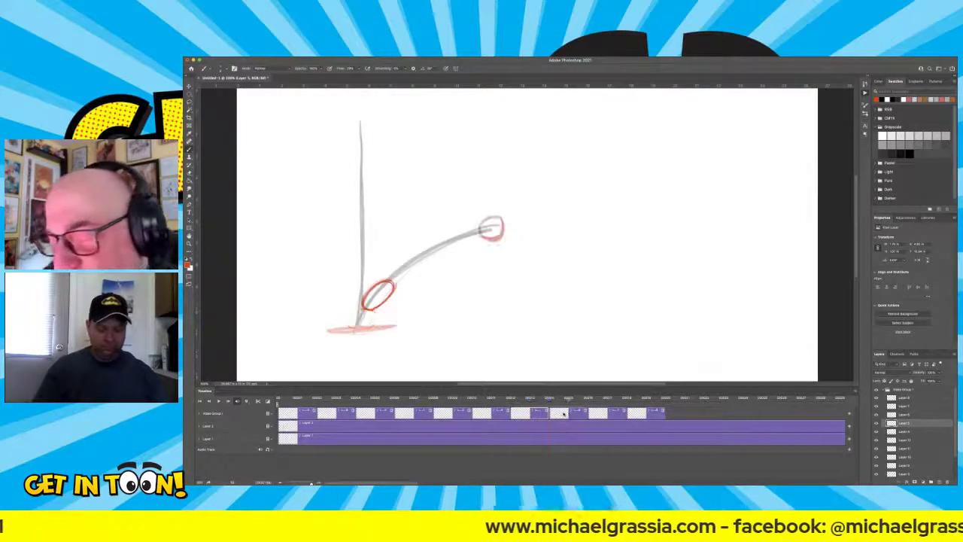
drag(564, 414, 544, 427)
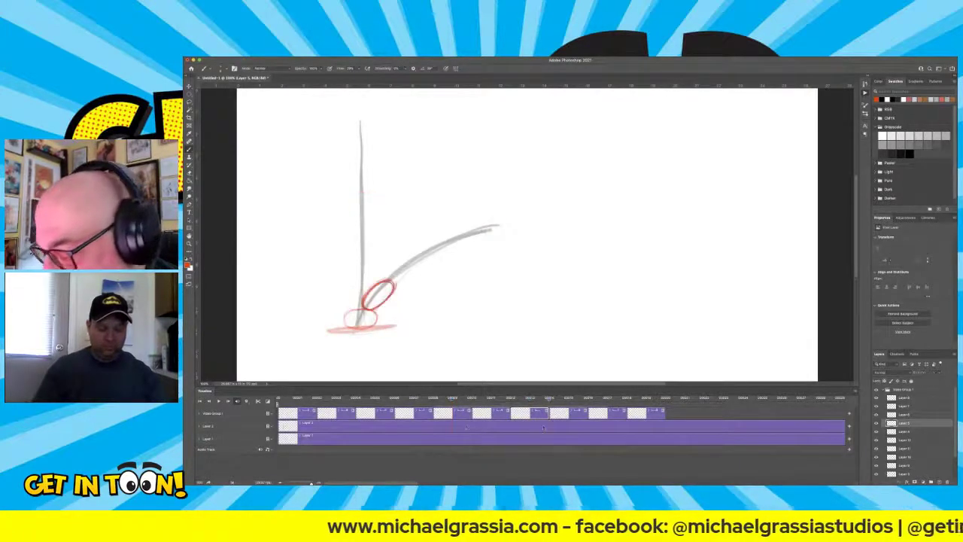
click(569, 427)
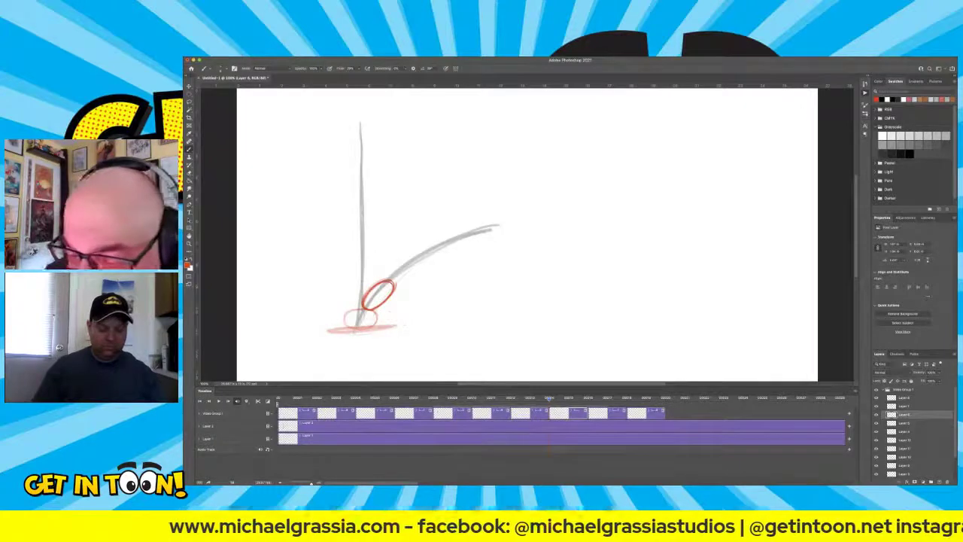
key(v)
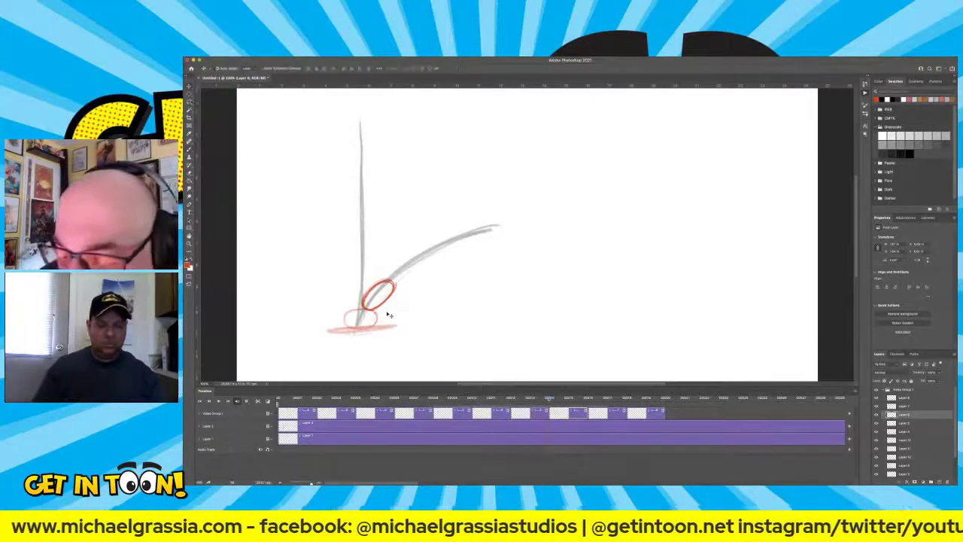
drag(389, 316, 388, 321)
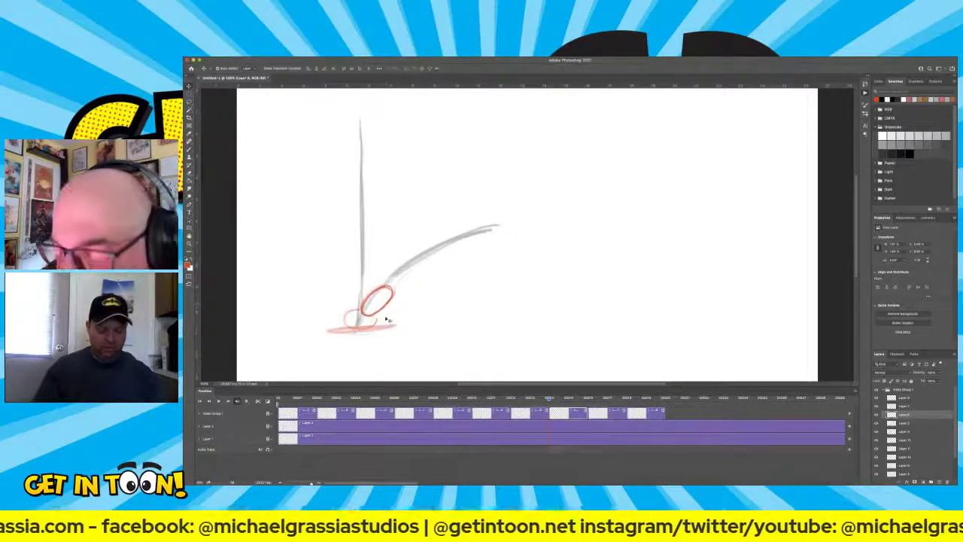
key(Right)
key(Left)
key(Right)
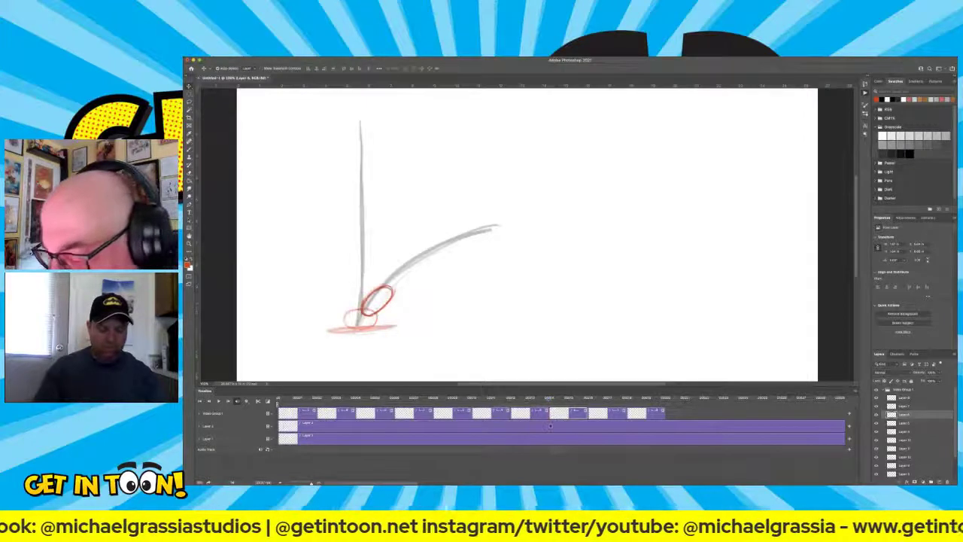
key(Left)
key(Left)
key(Right)
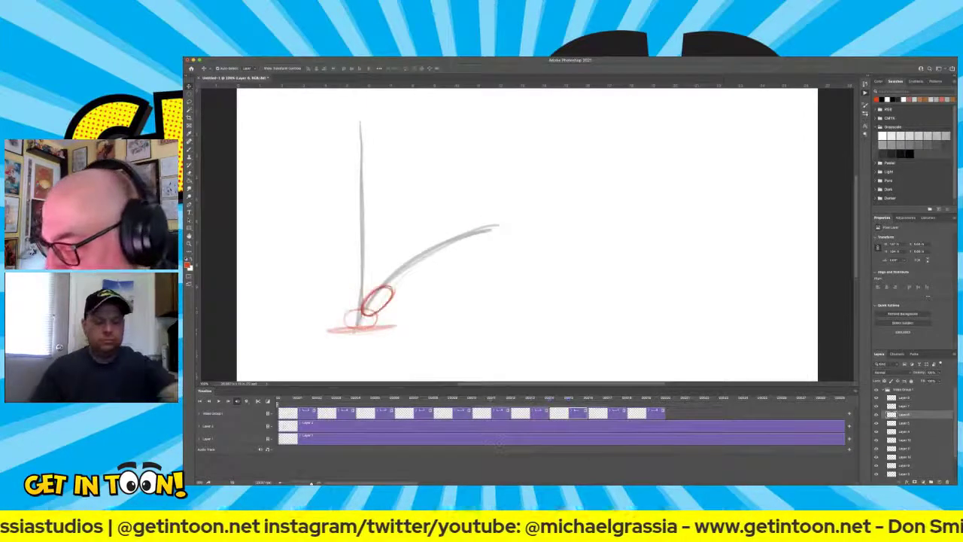
Step back and forth through the last clips to examine the spacing between the stretched ball and the ball at the path's end.
key(Right)
key(Right)
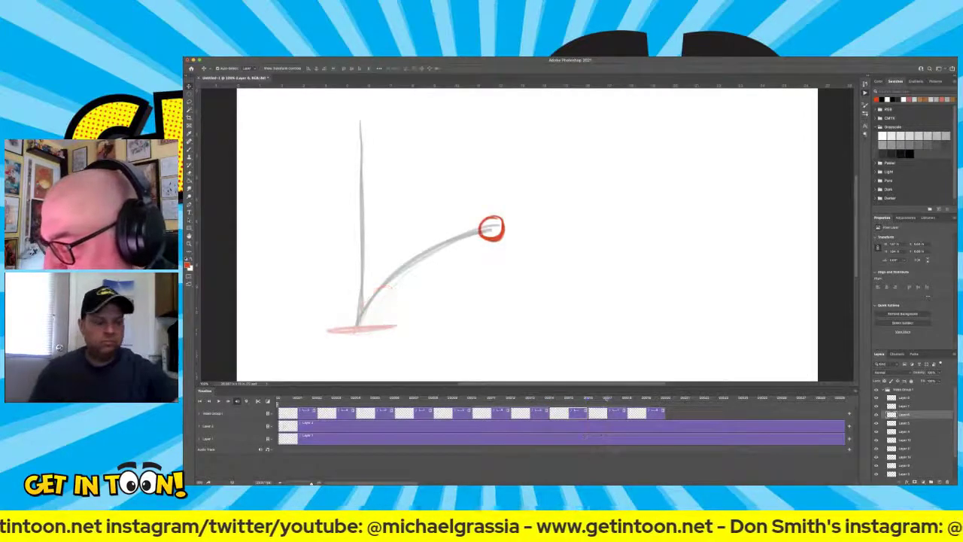
key(Right)
key(Left)
key(Left)
key(Left)
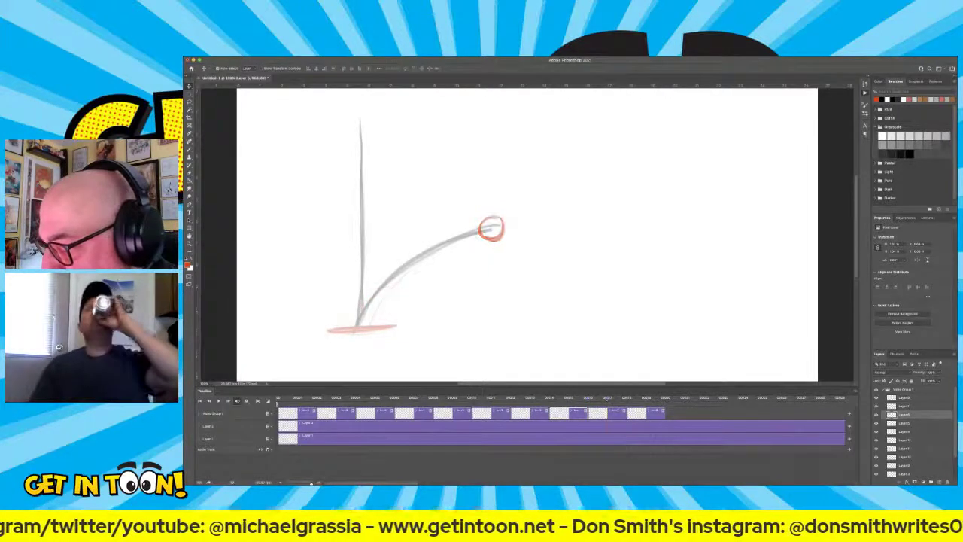
key(Right)
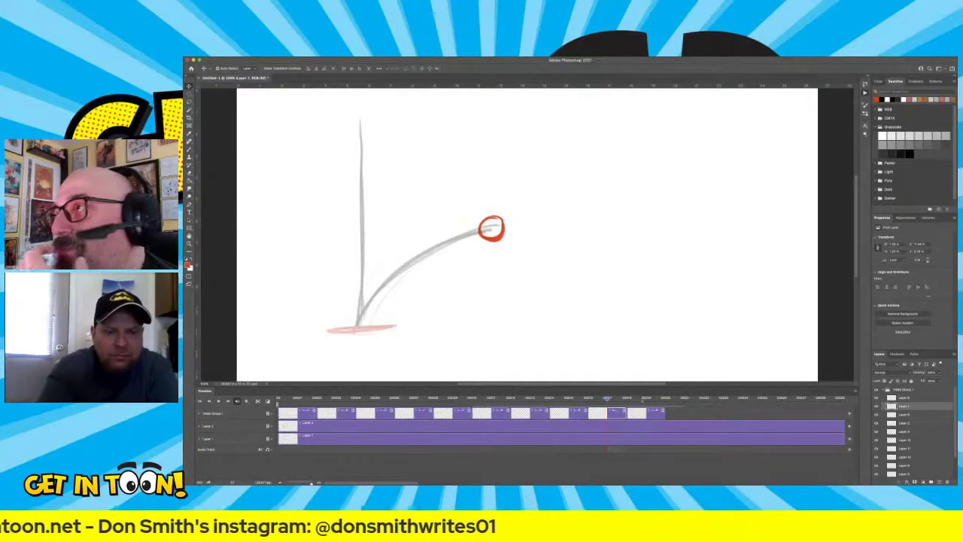
Try moving the last two clips later in the timeline to open a gap after the eighth clip.
drag(653, 428, 749, 428)
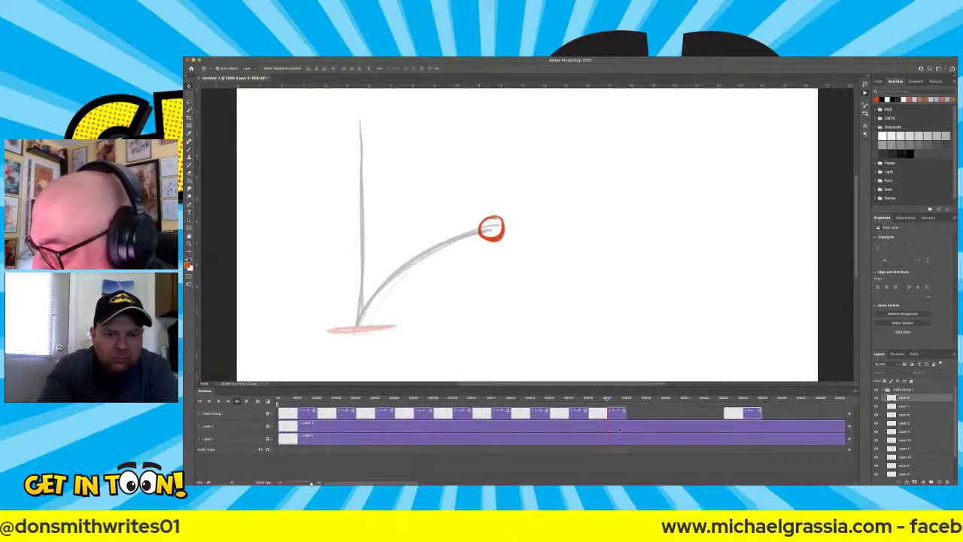
drag(619, 430, 689, 426)
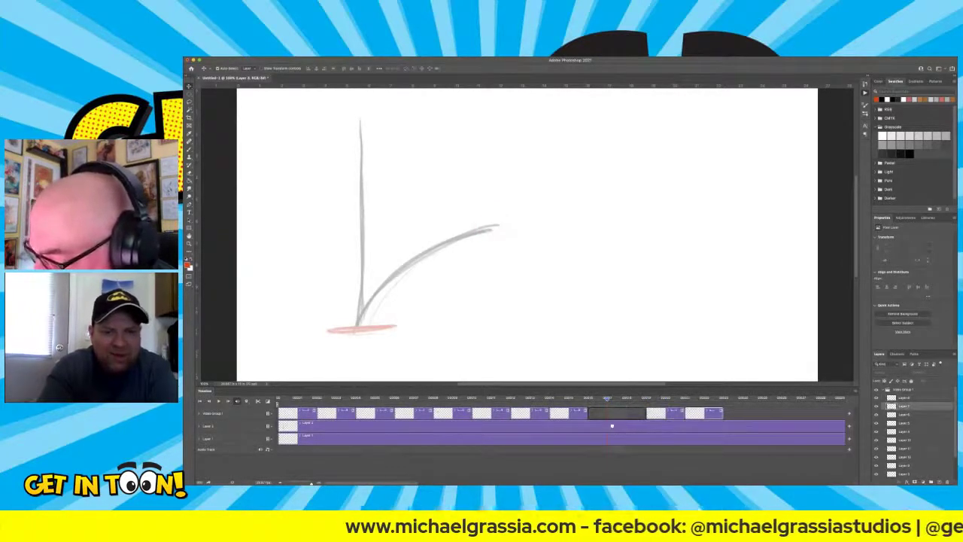
click(613, 426)
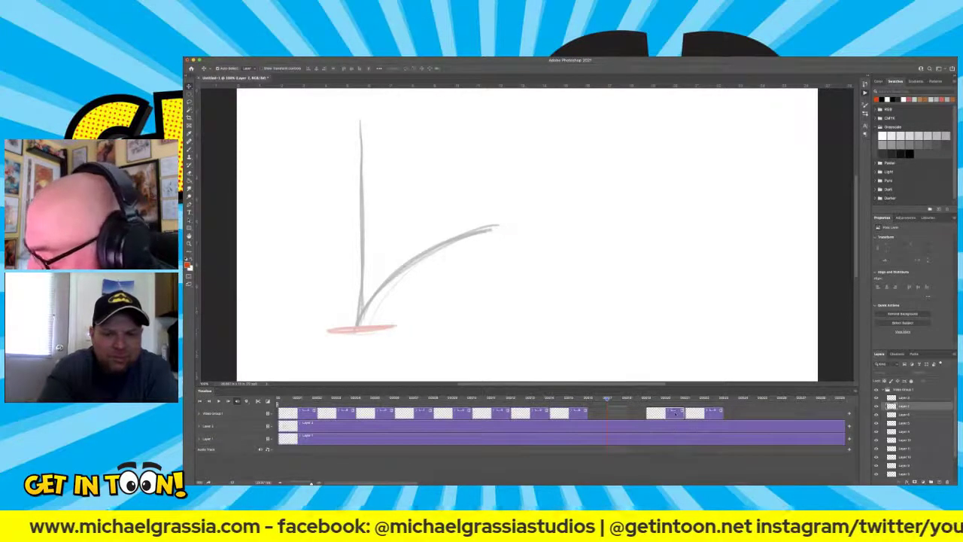
click(674, 413)
drag(677, 430, 629, 428)
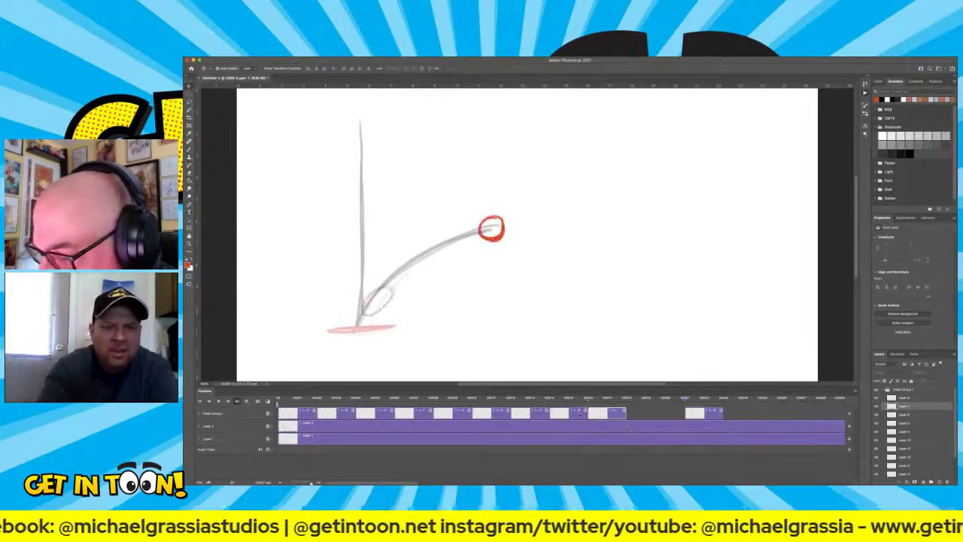
click(594, 414)
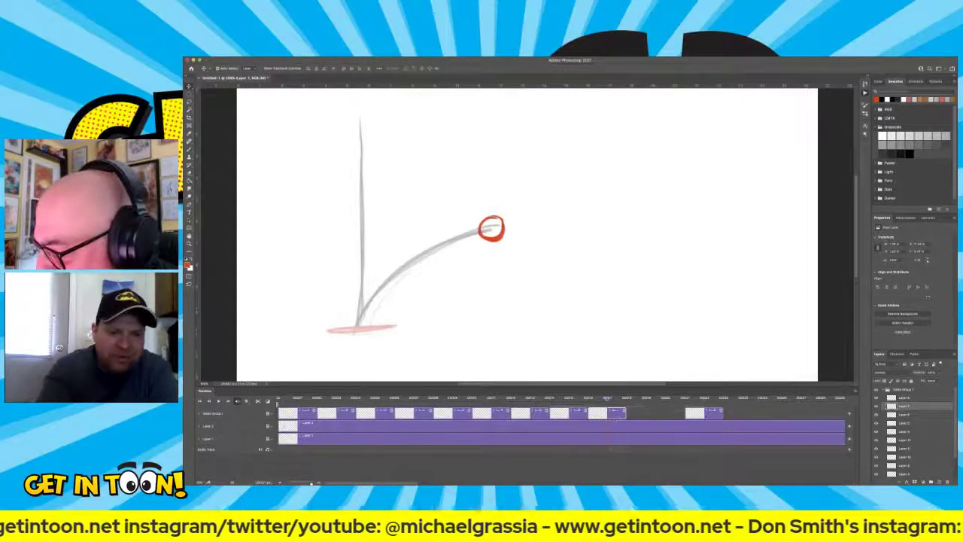
click(705, 413)
drag(641, 428, 678, 426)
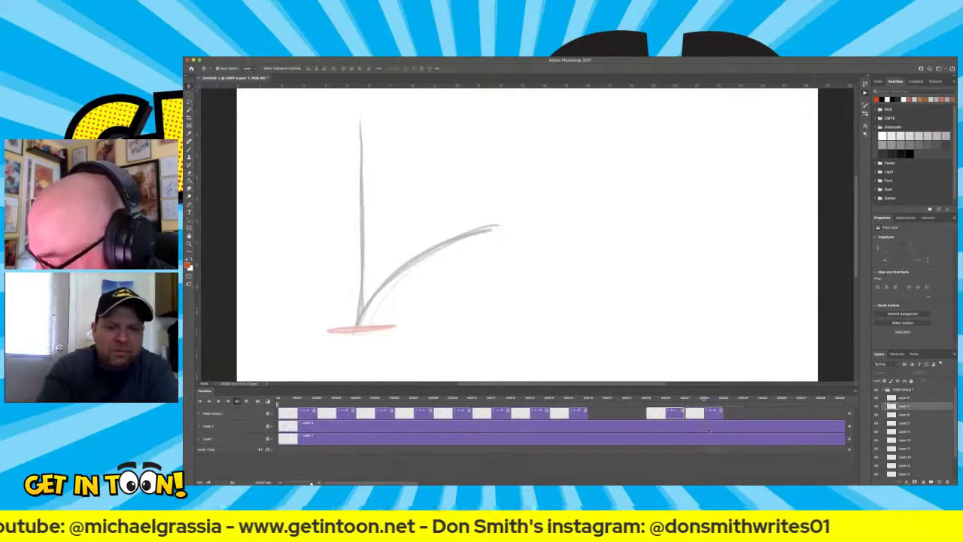
Swap the last two clips and delete the duplicate clip showing the ball at the path's end.
click(712, 428)
click(643, 427)
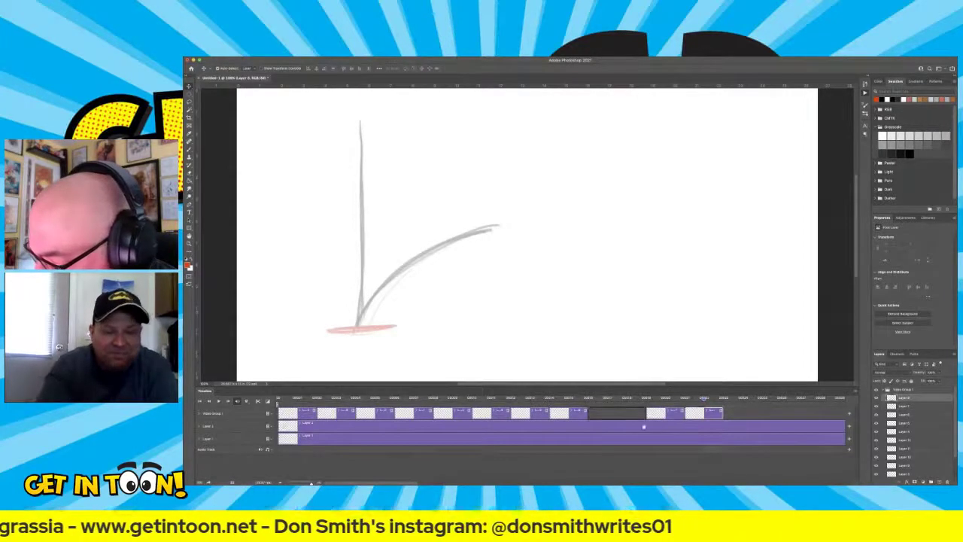
click(628, 431)
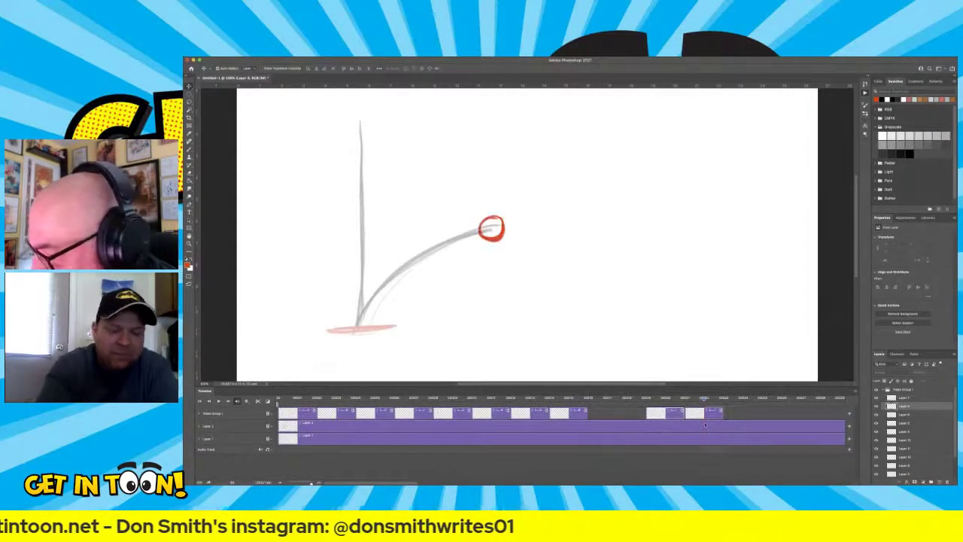
click(705, 427)
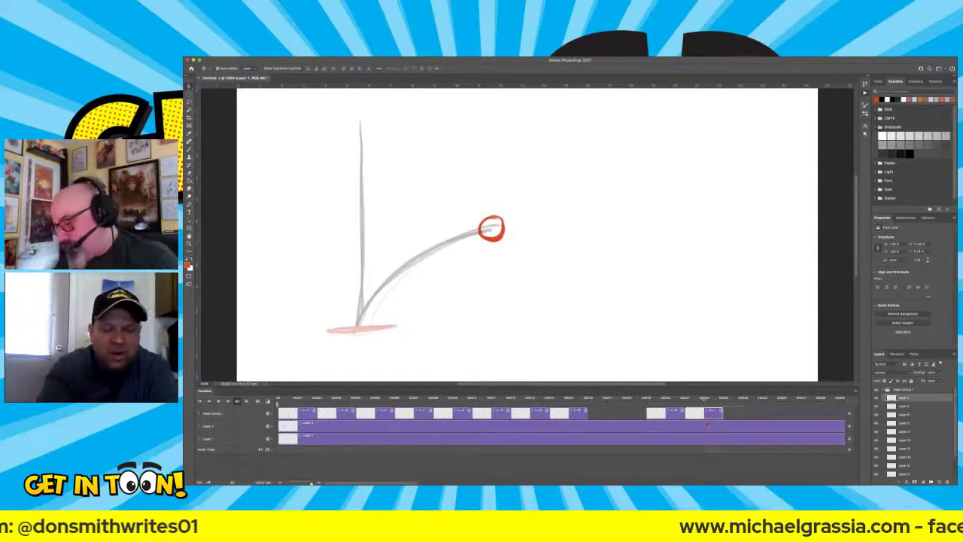
key(Delete)
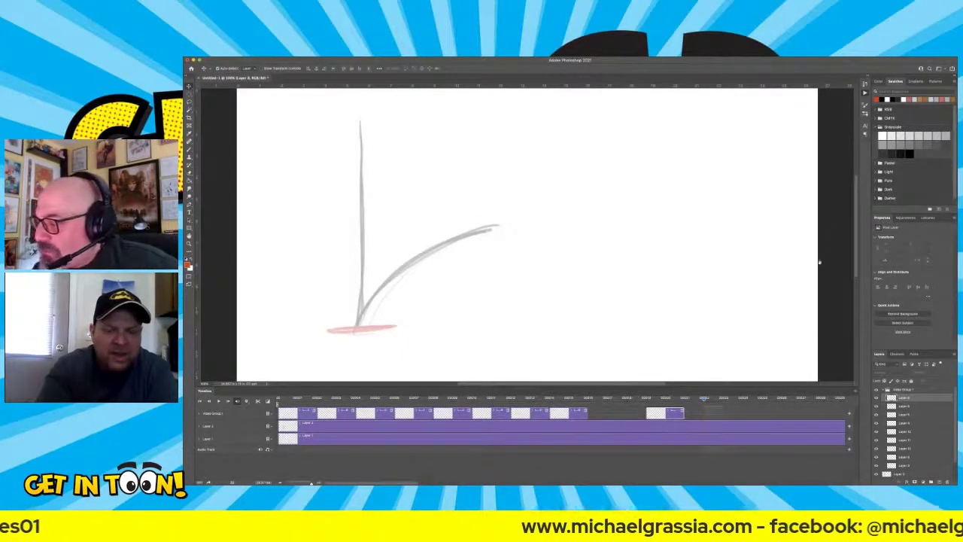
Insert two blank clips between the eighth clip and the final ball's clip, closing the gap in the sequence.
click(618, 413)
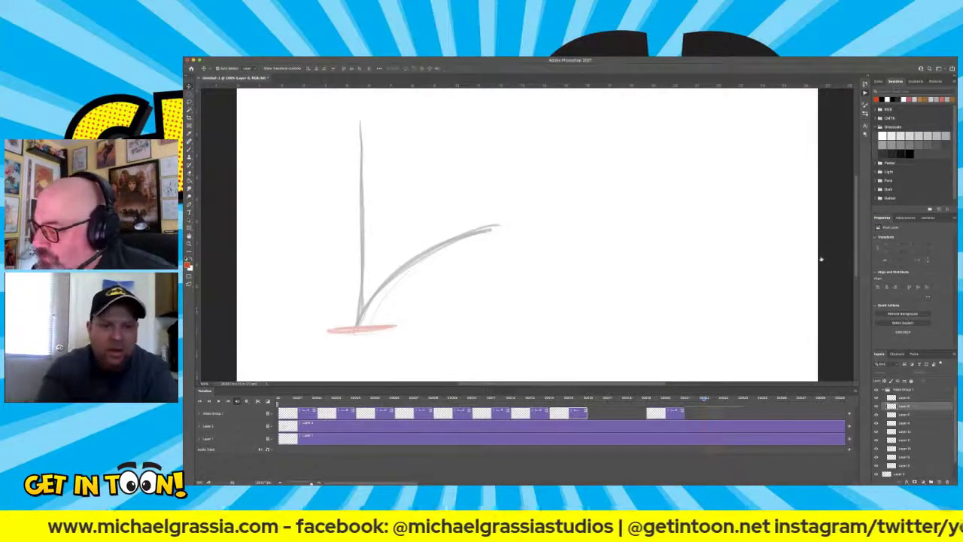
key(super+z)
click(601, 413)
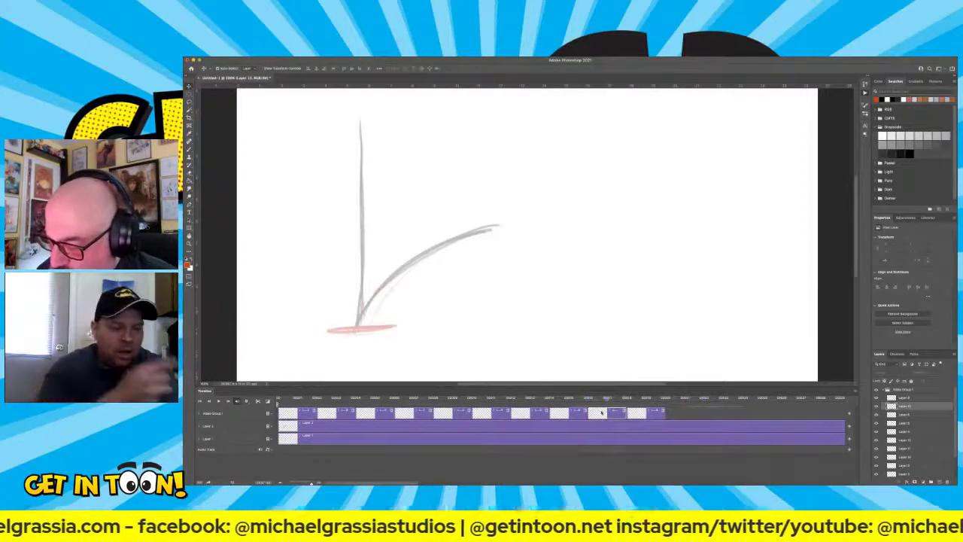
click(591, 412)
click(602, 409)
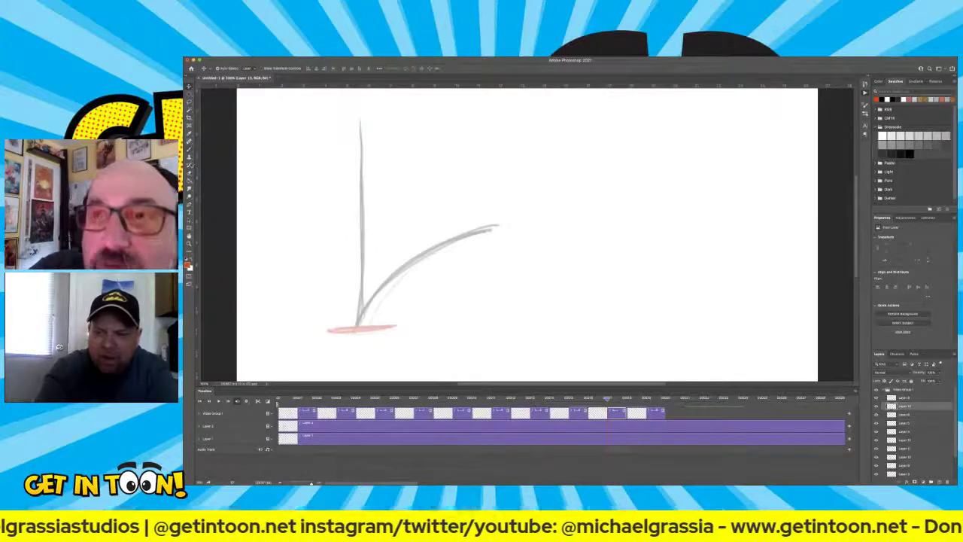
key(b)
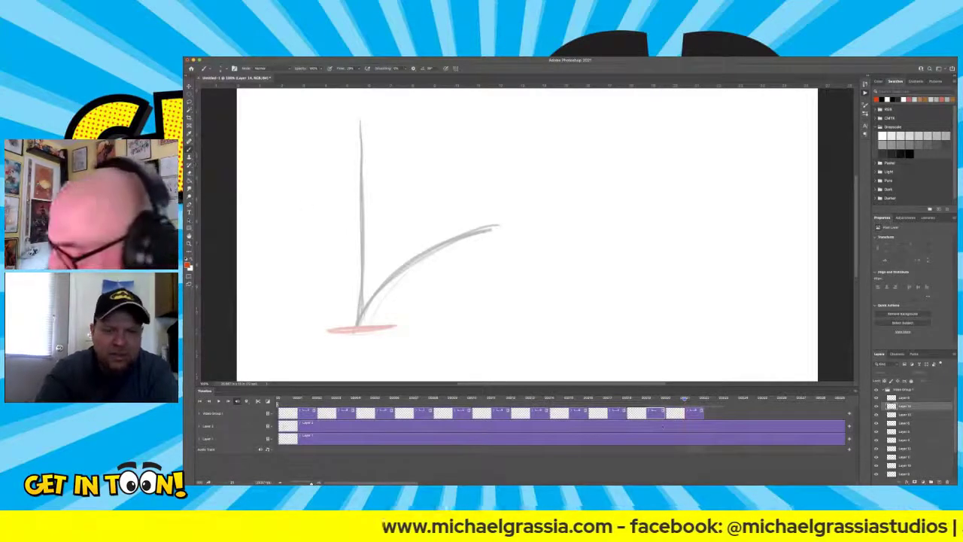
key(alt+bracketright)
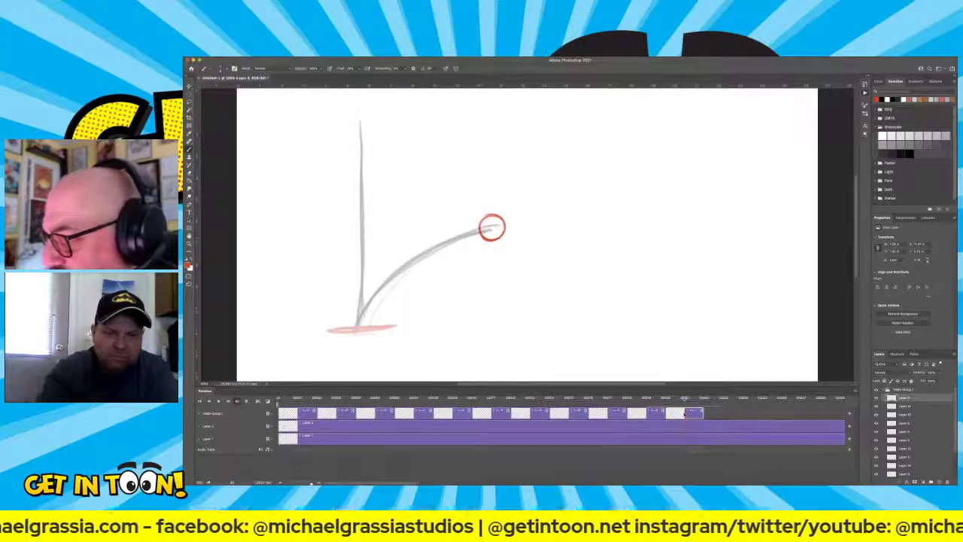
drag(684, 398, 612, 429)
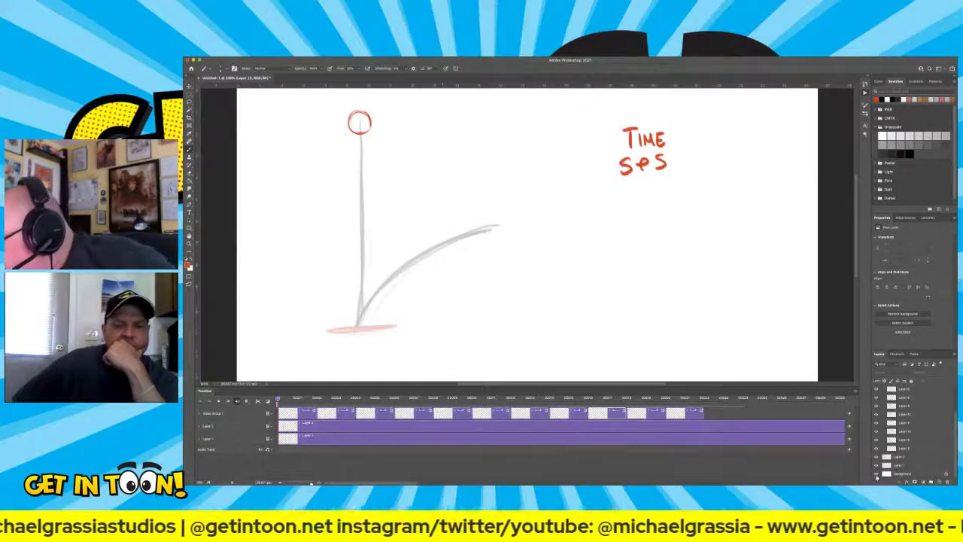
Hide the sketched path and erase the handwritten TIME and SPS notes from the first clip.
click(875, 465)
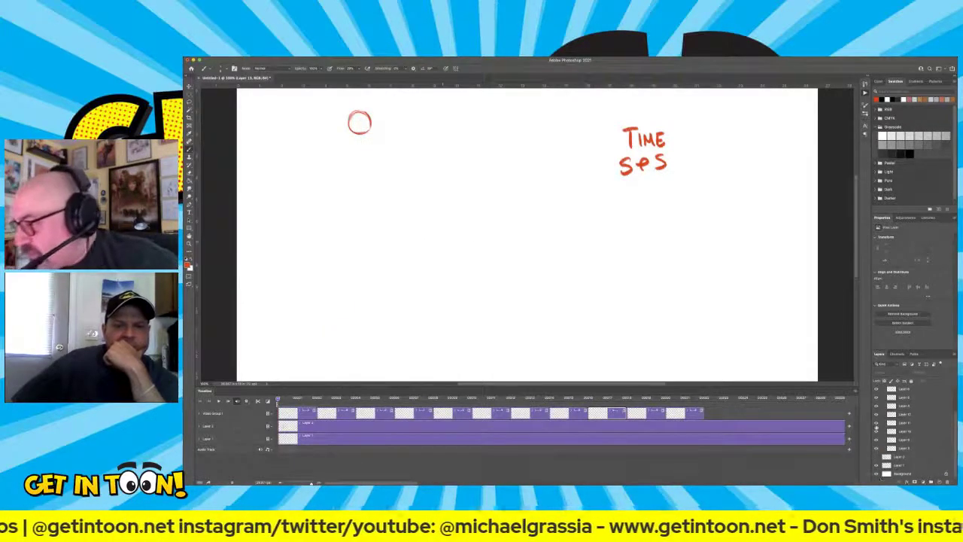
click(907, 448)
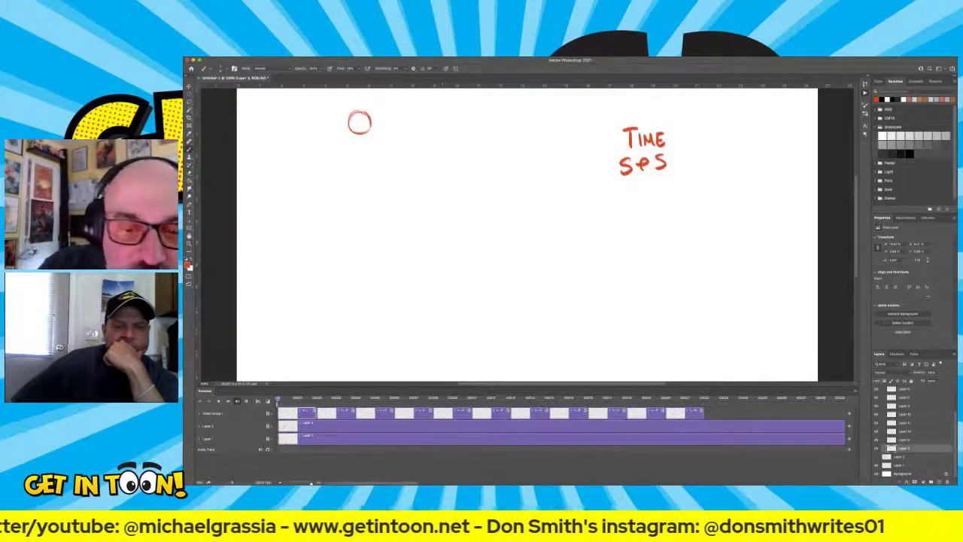
key(e)
mouse_move(640, 172)
mouse_down()
mouse_move(638, 145)
mouse_move(664, 161)
mouse_up()
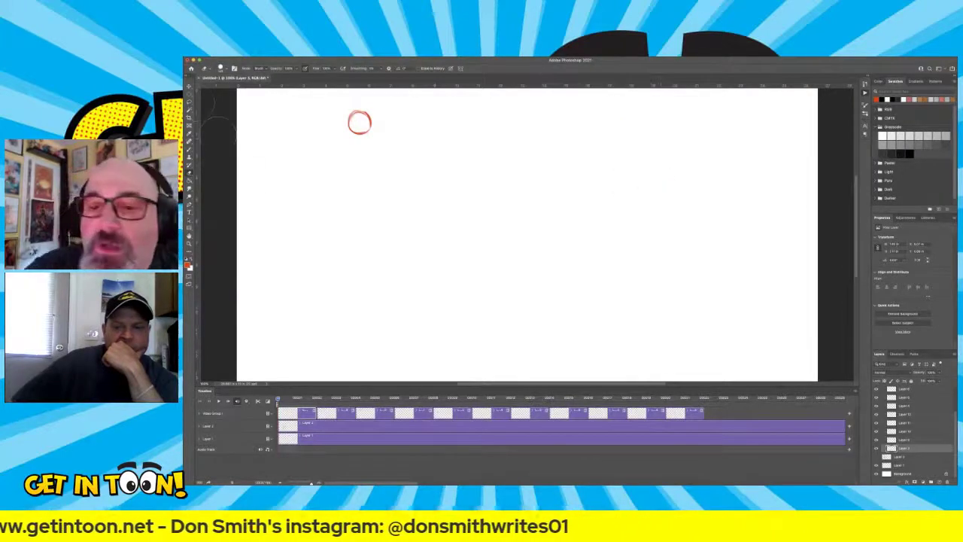
key(v)
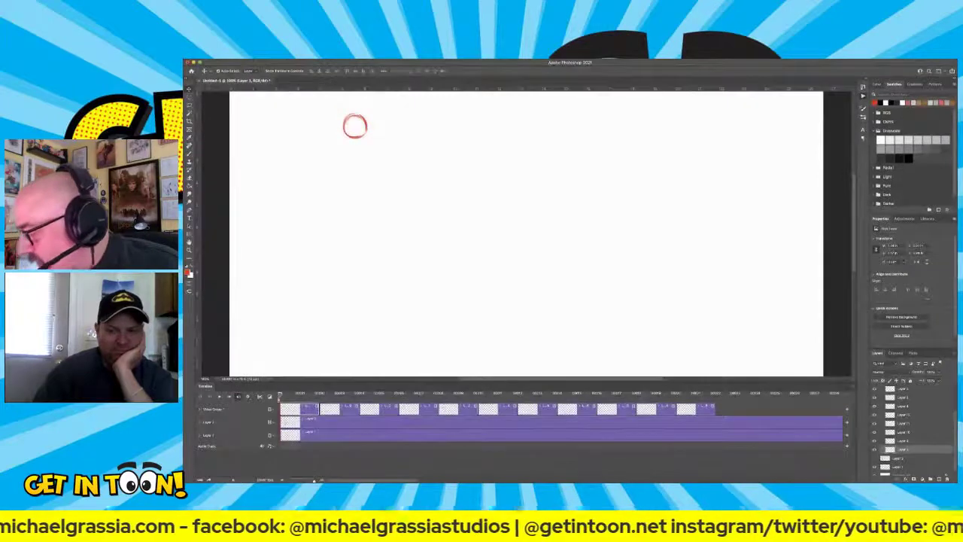
Shorten the timeline's work area so that playback ends with the last ball clip.
scroll(559, 421, right, 10)
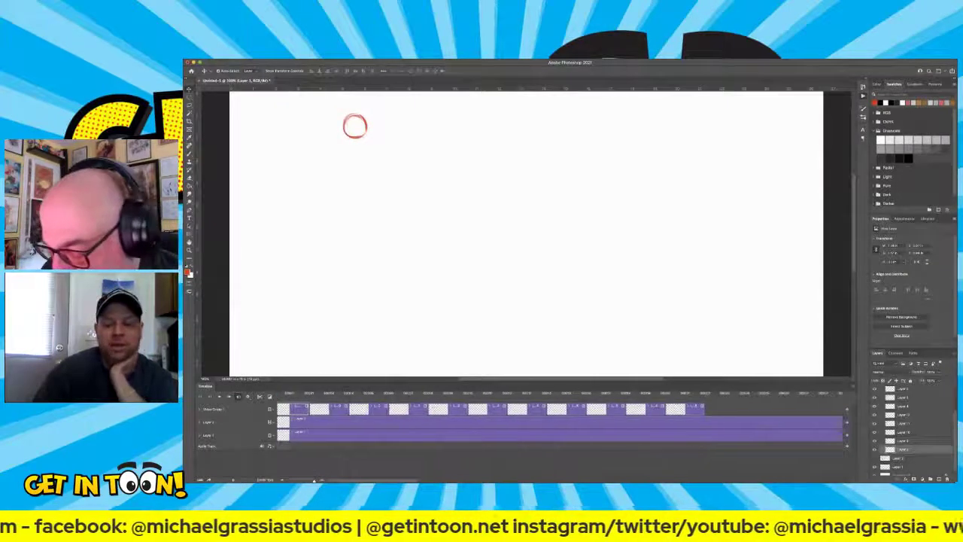
scroll(560, 421, right, 10)
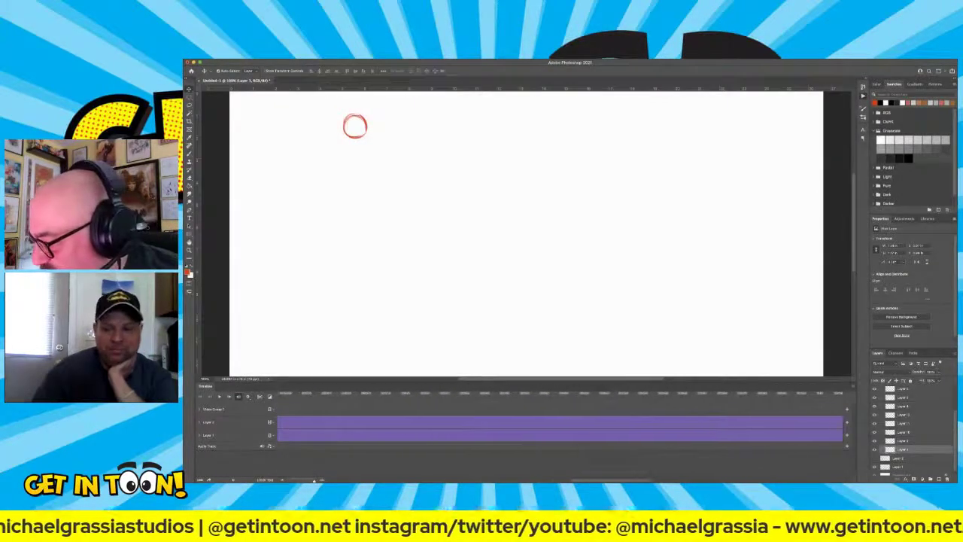
scroll(560, 421, left, 2)
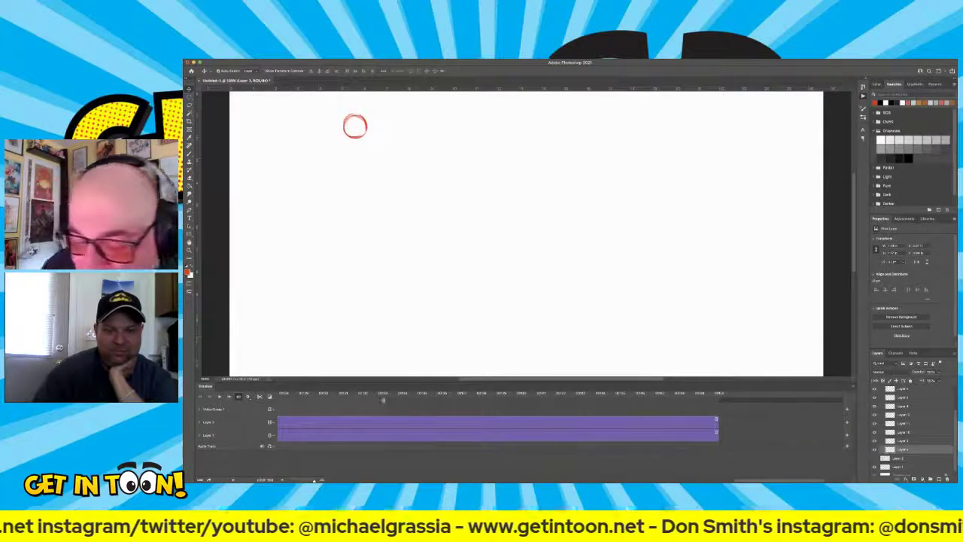
scroll(560, 421, left, 5)
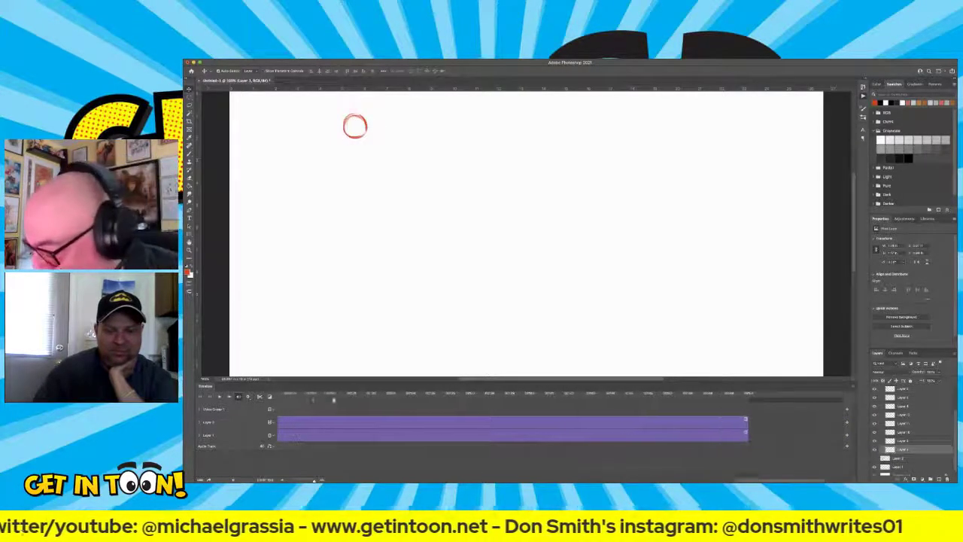
scroll(560, 421, right, 15)
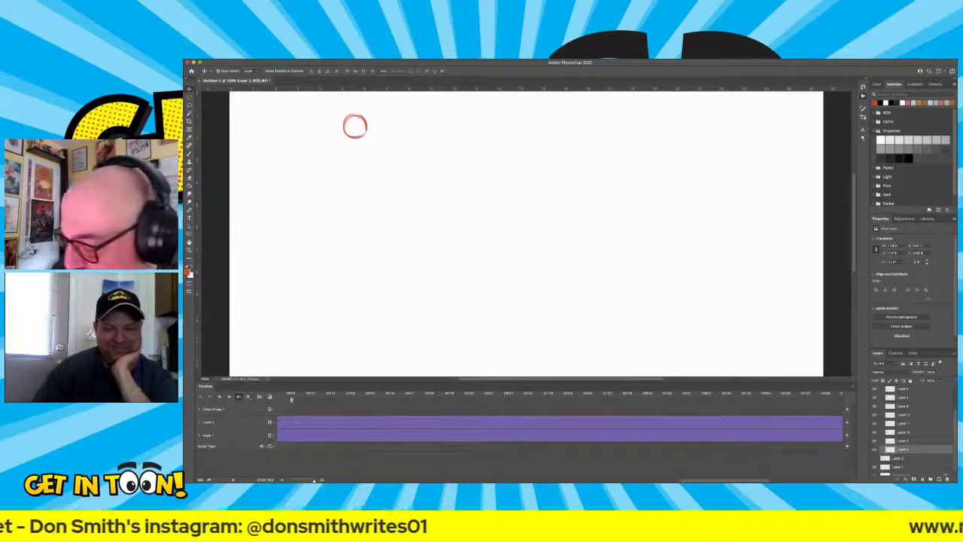
scroll(560, 421, left, 10)
scroll(560, 421, right, 3)
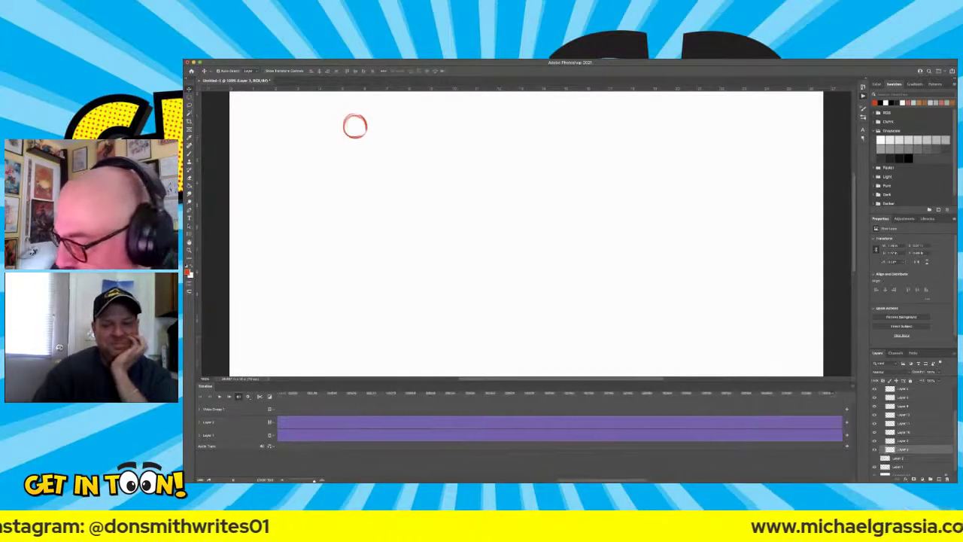
scroll(560, 421, right, 5)
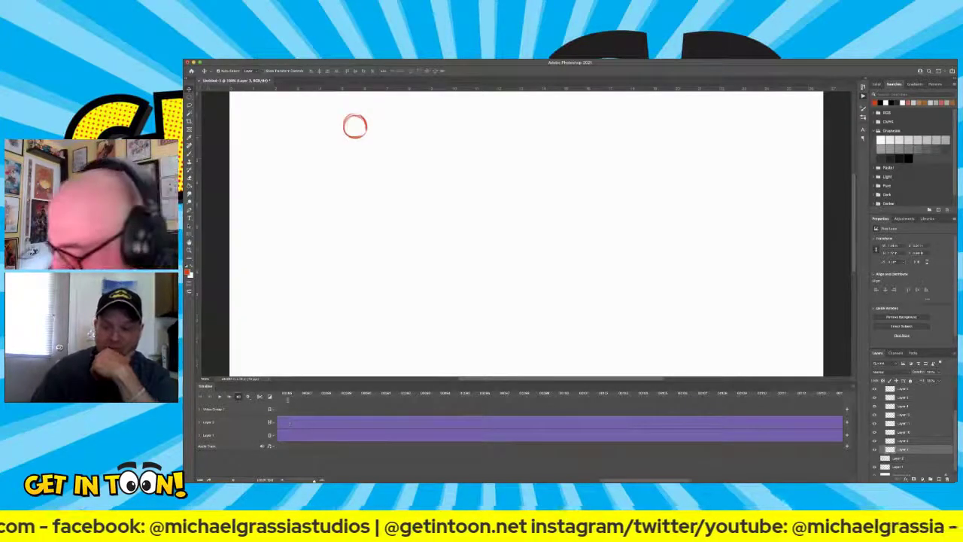
scroll(532, 399, up, 3)
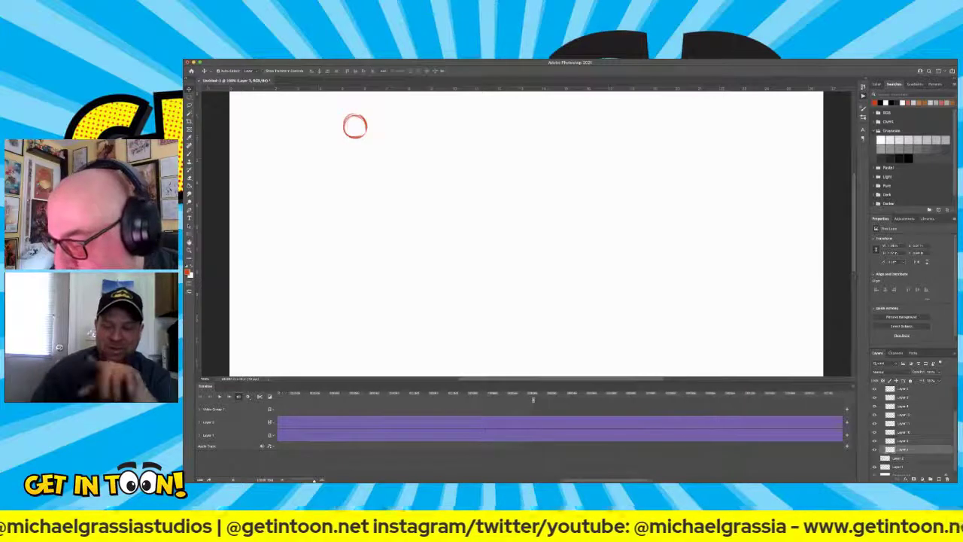
scroll(534, 398, up, 3)
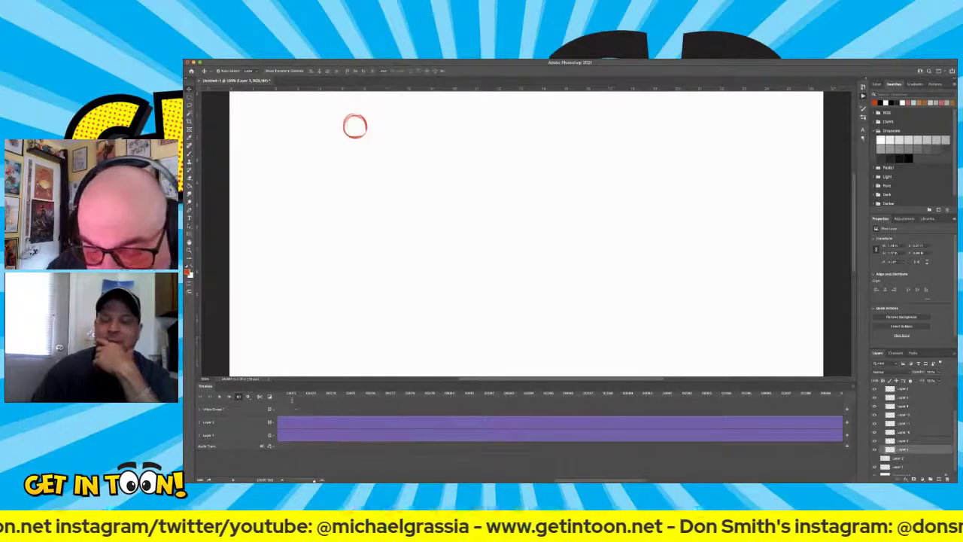
scroll(559, 417, left, 5)
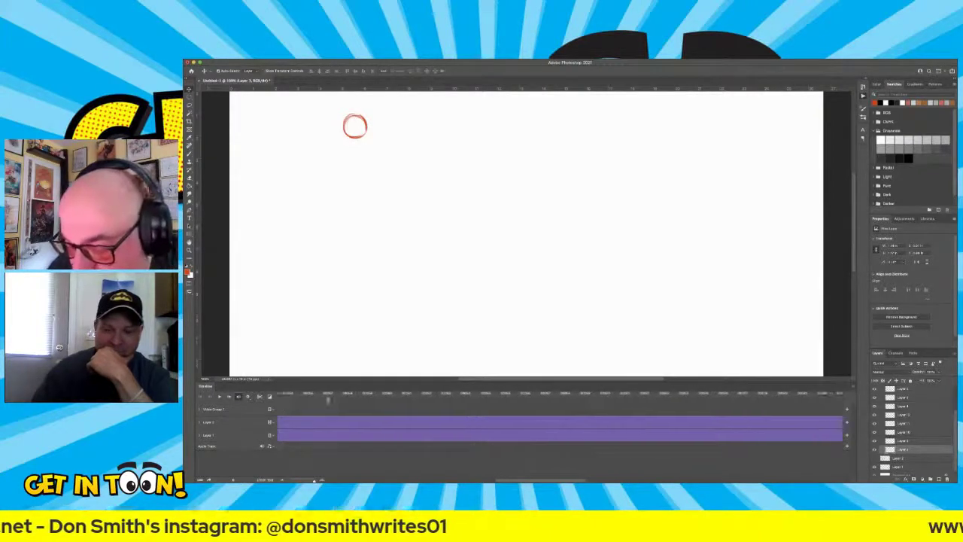
scroll(560, 418, left, 3)
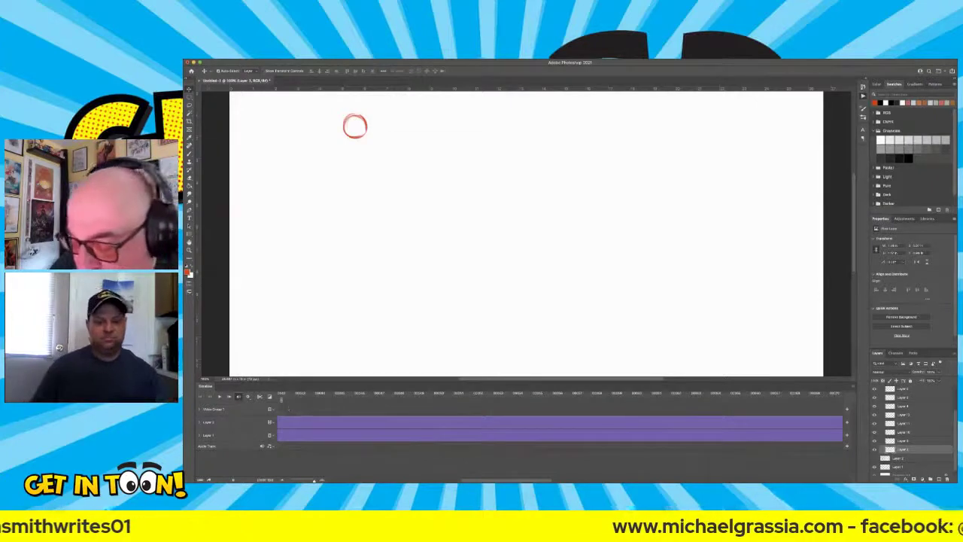
scroll(560, 418, left, 3)
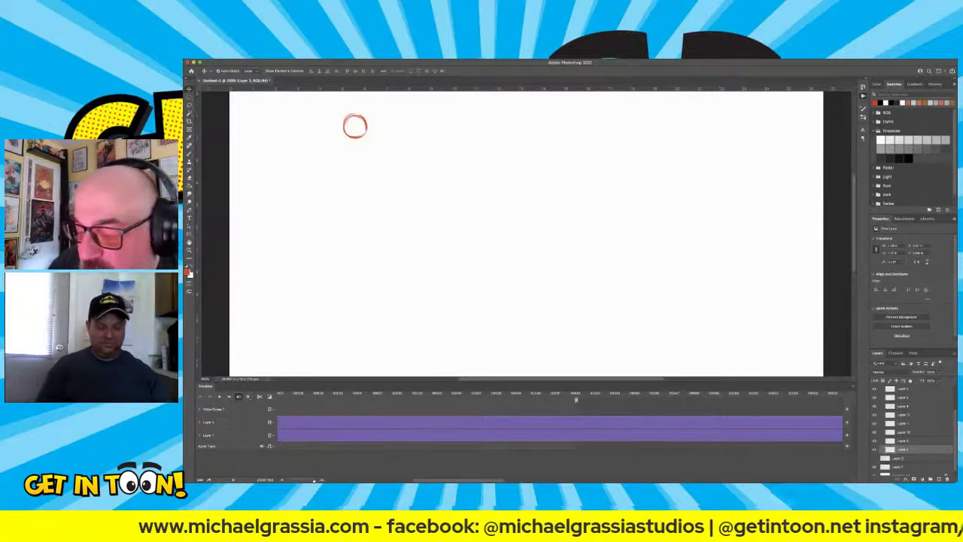
drag(456, 400, 339, 399)
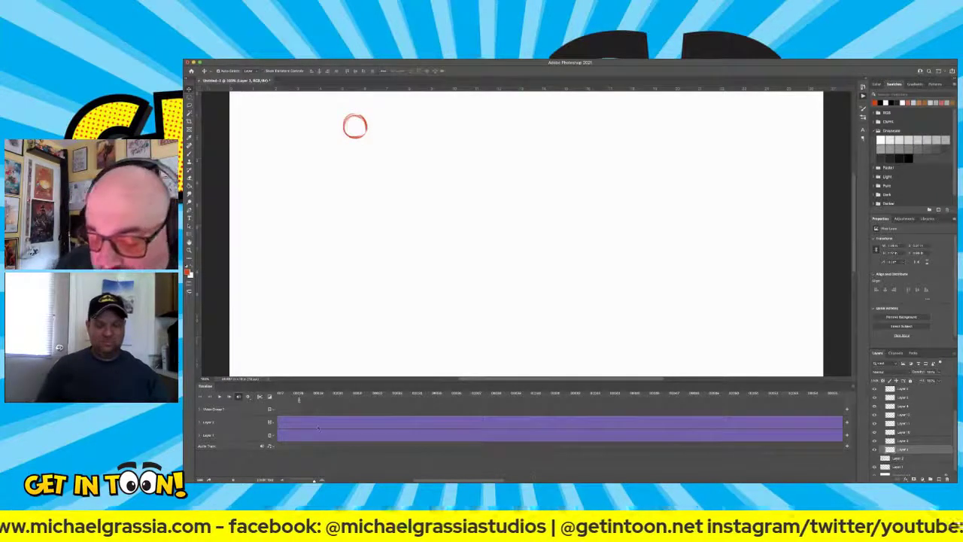
key(space)
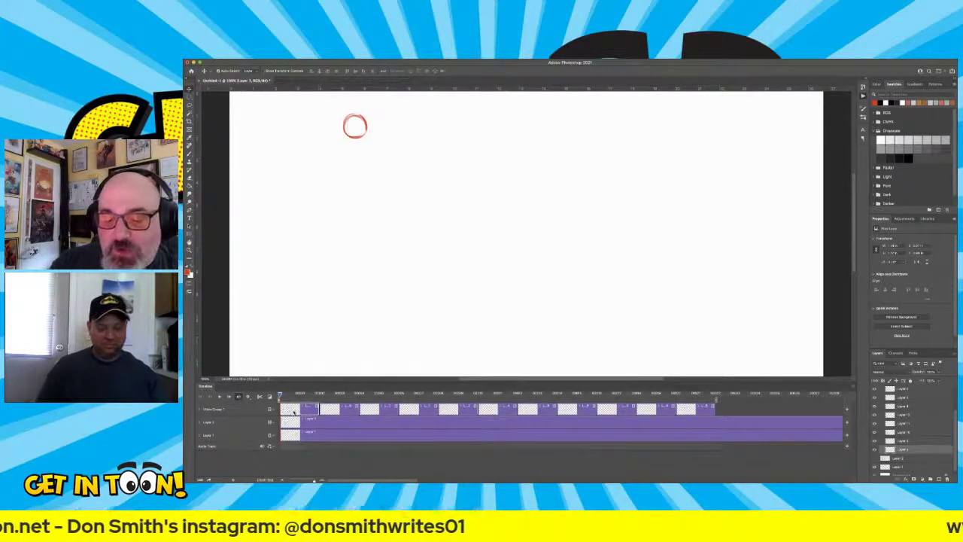
Play the animation from the first clip to check the ball's spacing and bounce.
click(298, 408)
mouse_move(300, 409)
mouse_down()
mouse_move(660, 442)
mouse_move(291, 445)
mouse_up()
key(space)
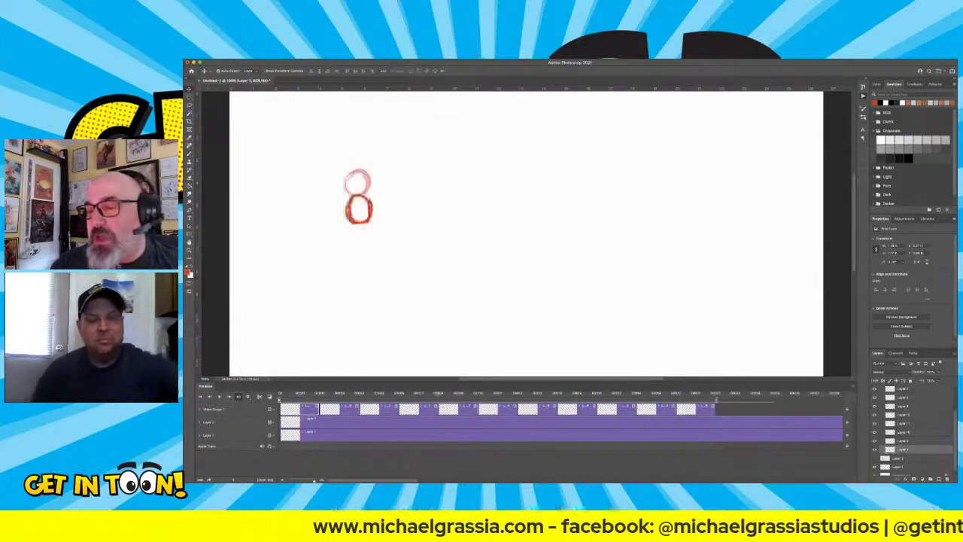
key(space)
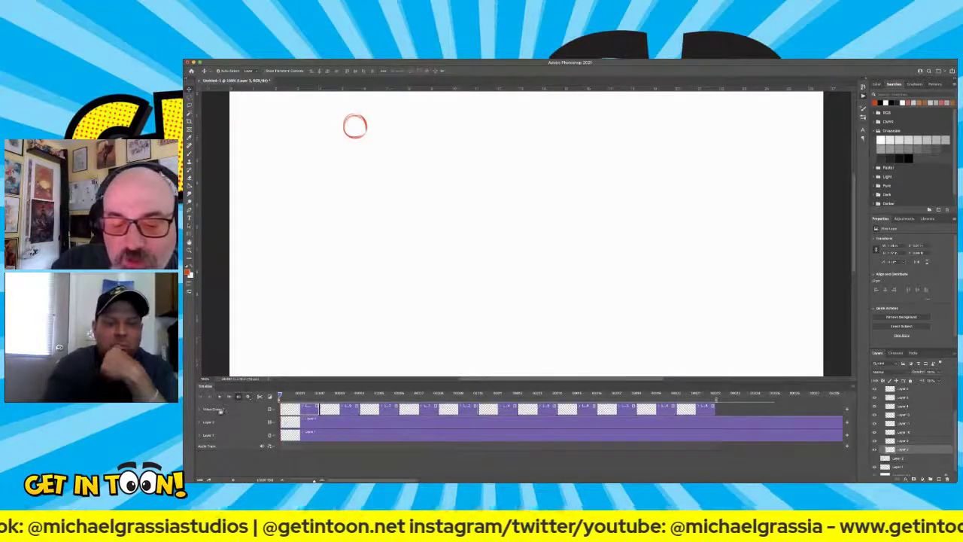
click(219, 396)
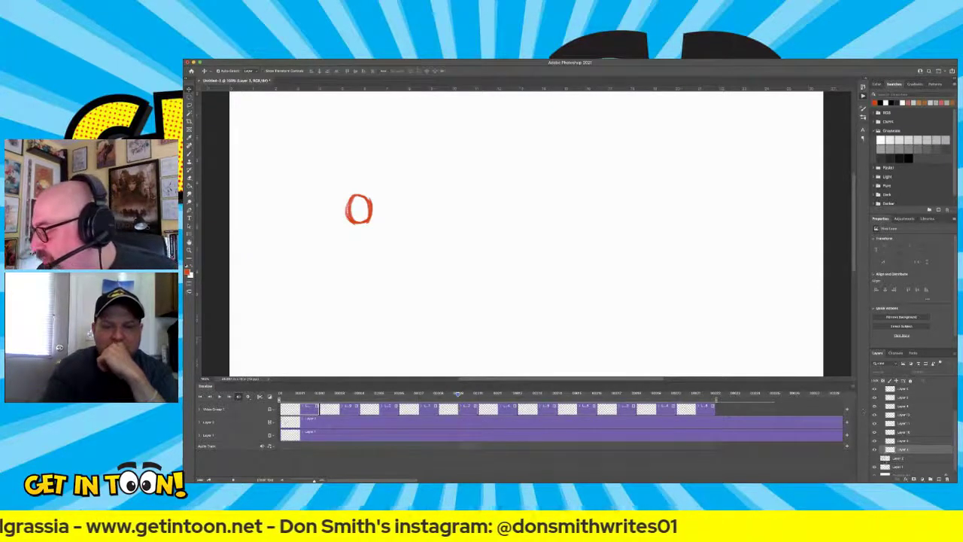
Erase the fifth clip's ball, redraw it higher as a slightly stretched oval overlapping the previous ball, and replay the animation from the start.
drag(354, 296, 350, 298)
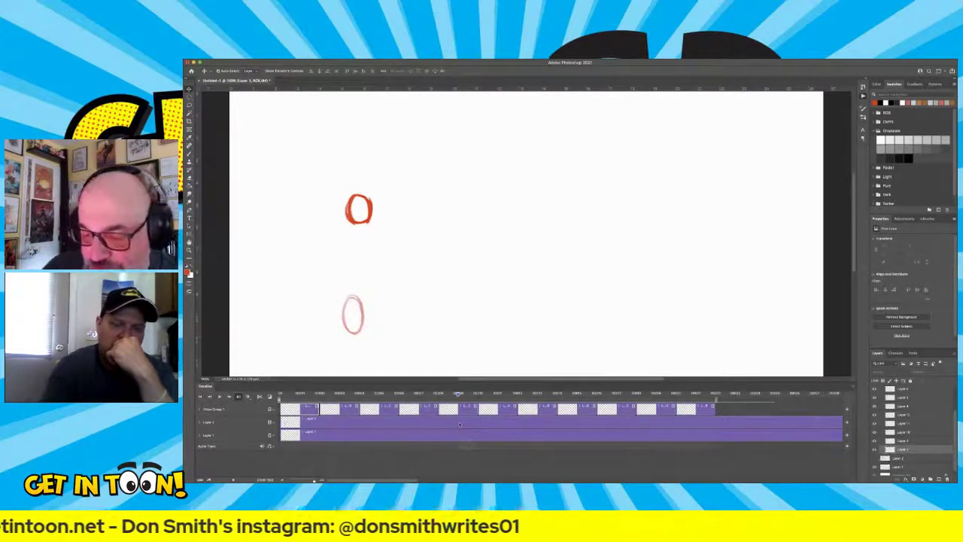
click(467, 408)
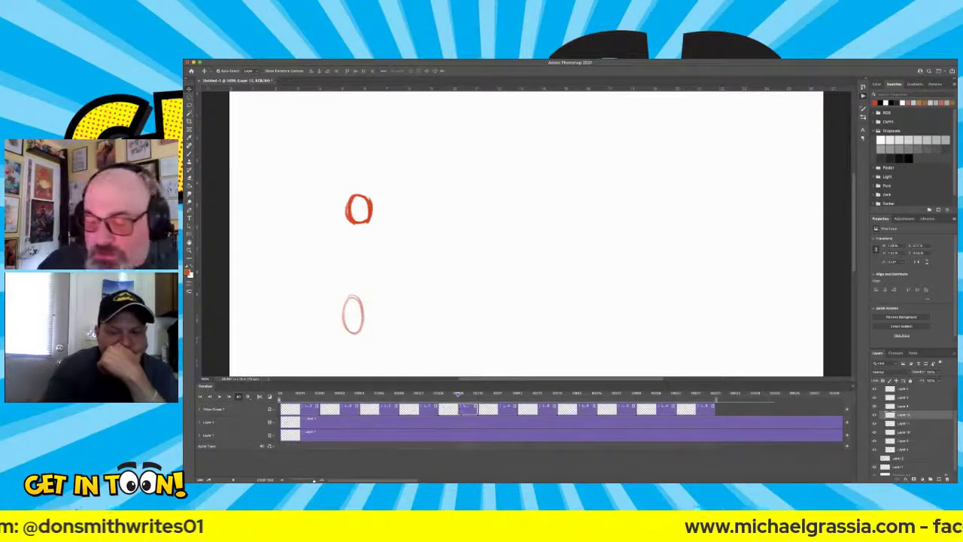
key(Left)
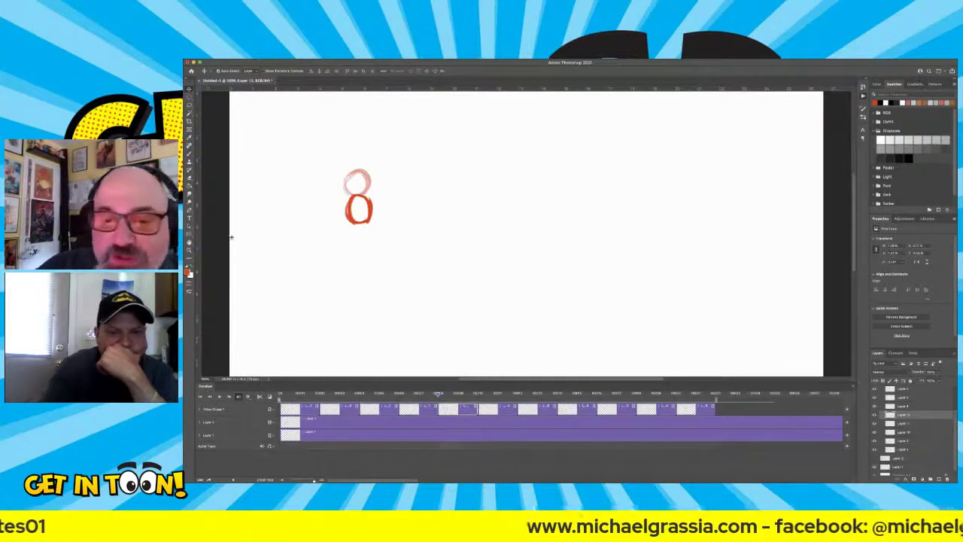
key(b)
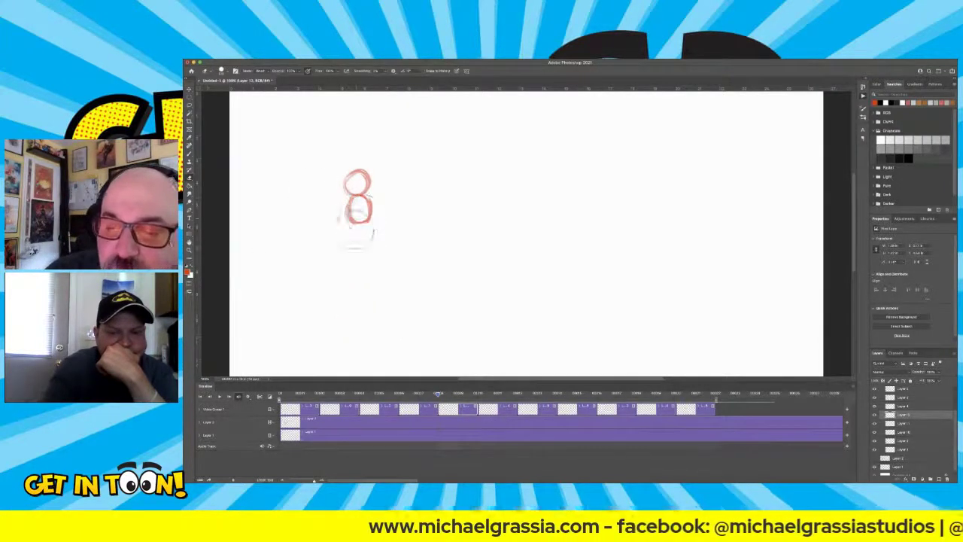
drag(355, 228, 360, 224)
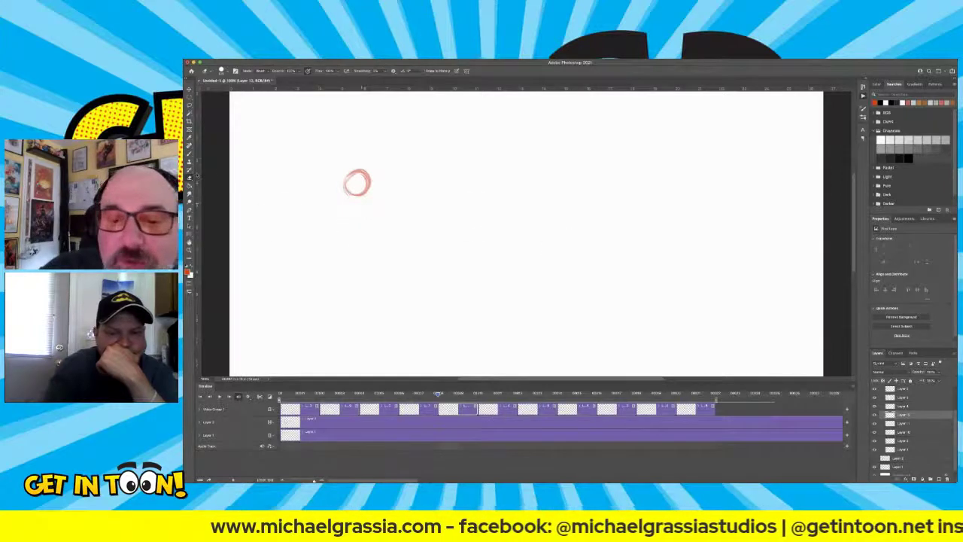
key(b)
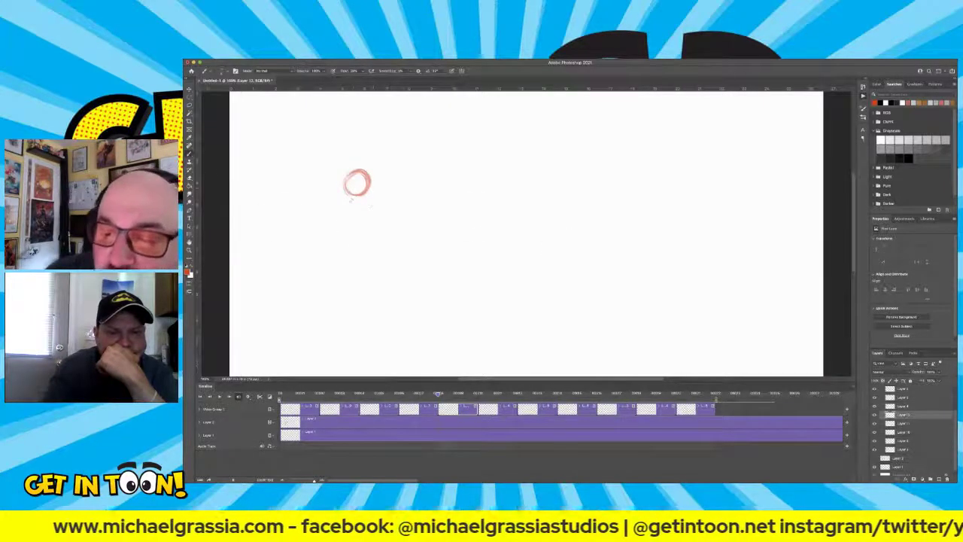
drag(346, 182, 346, 218)
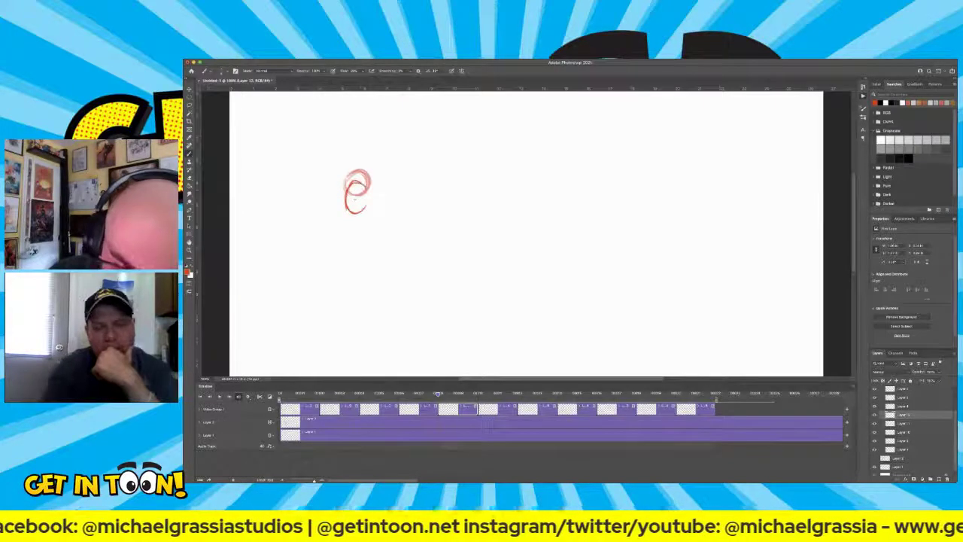
drag(364, 185, 366, 207)
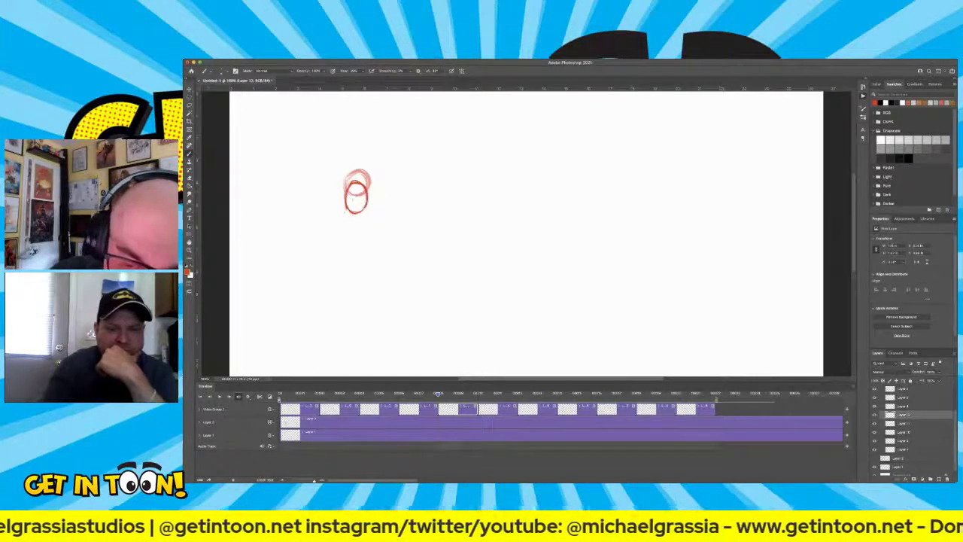
drag(438, 395, 280, 395)
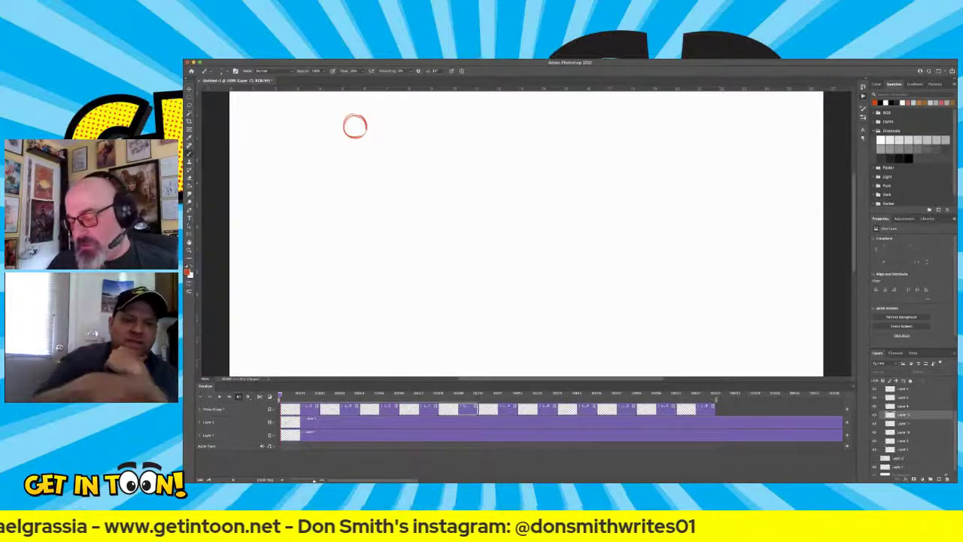
key(space)
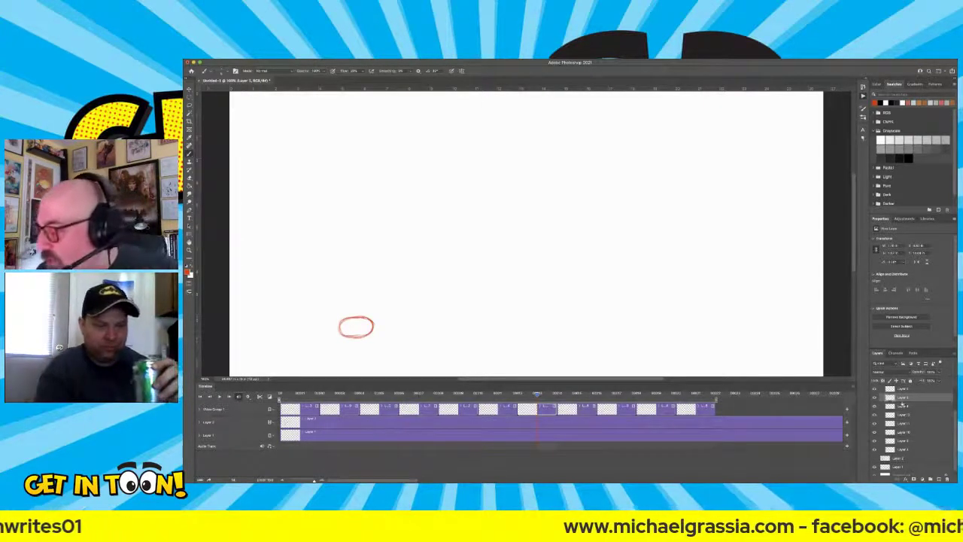
Collapse the video group in the layer stack and add a new layer above it.
scroll(904, 410, up, 3)
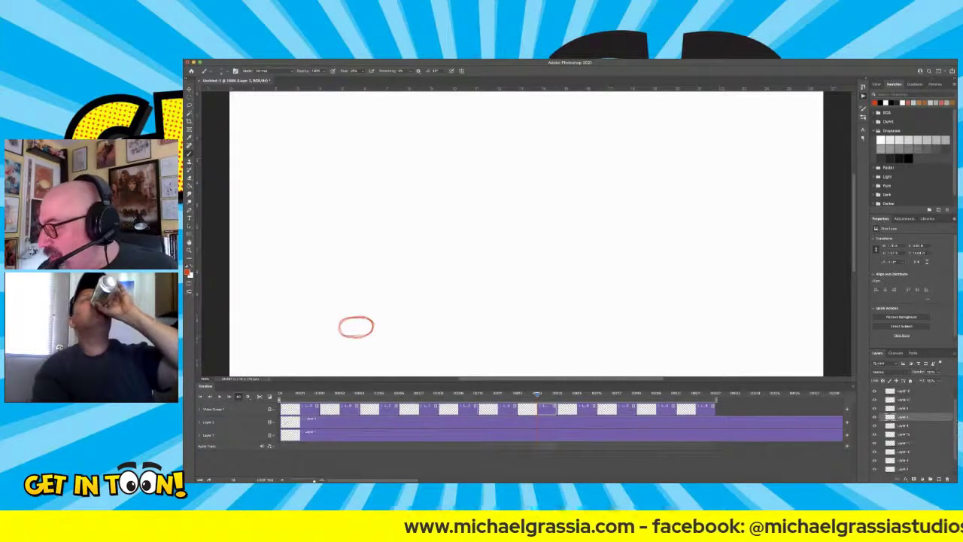
scroll(904, 425, up, 3)
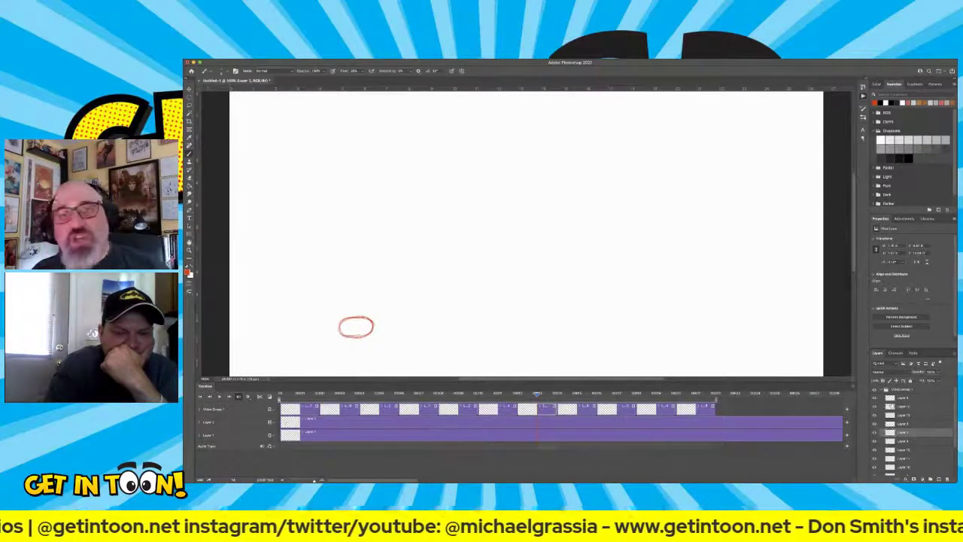
click(885, 389)
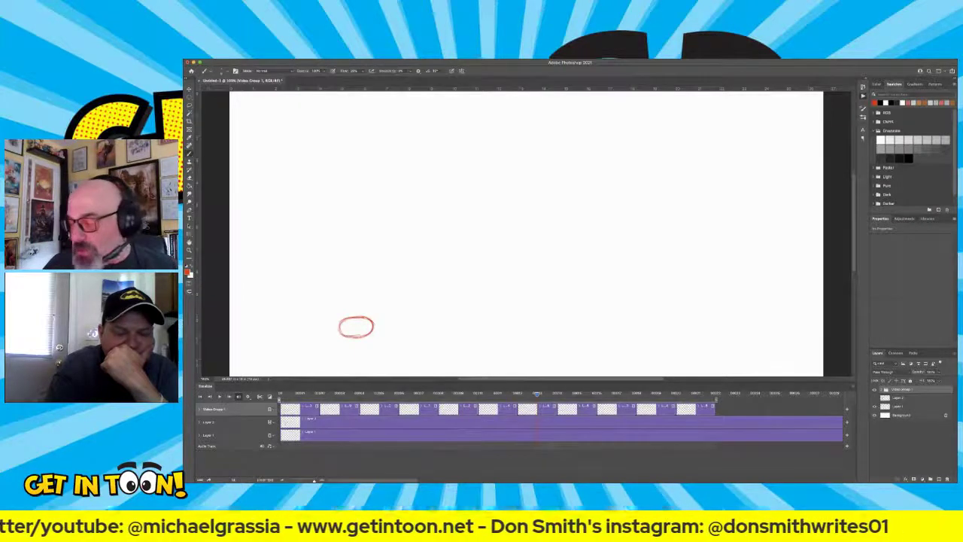
click(889, 425)
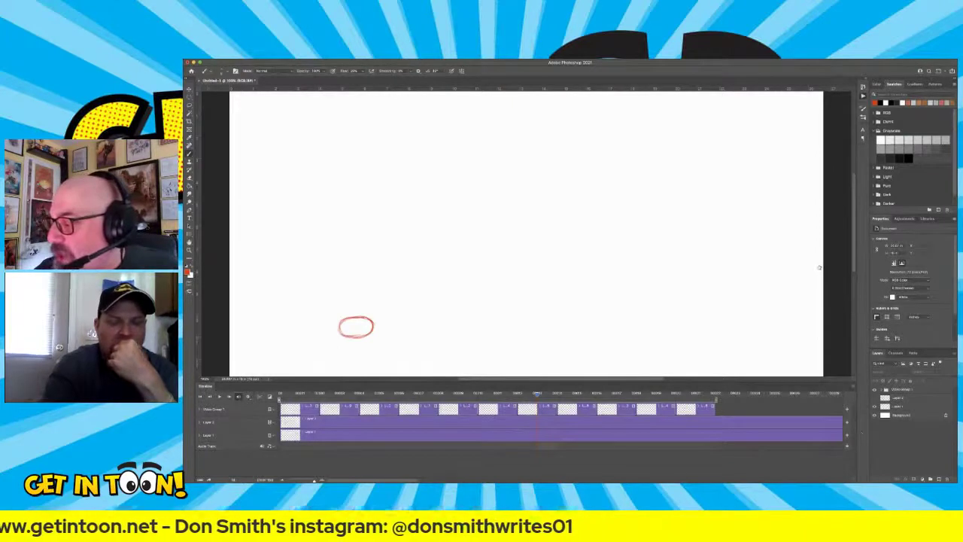
key(F2)
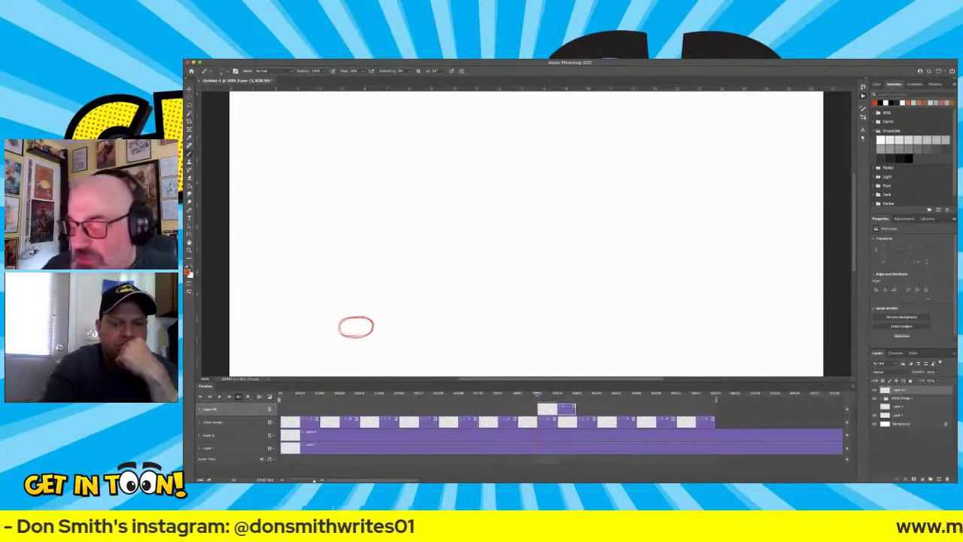
Move the new layer's clip earlier in the timeline so it starts midway through the sixth ball clip.
drag(559, 423, 539, 424)
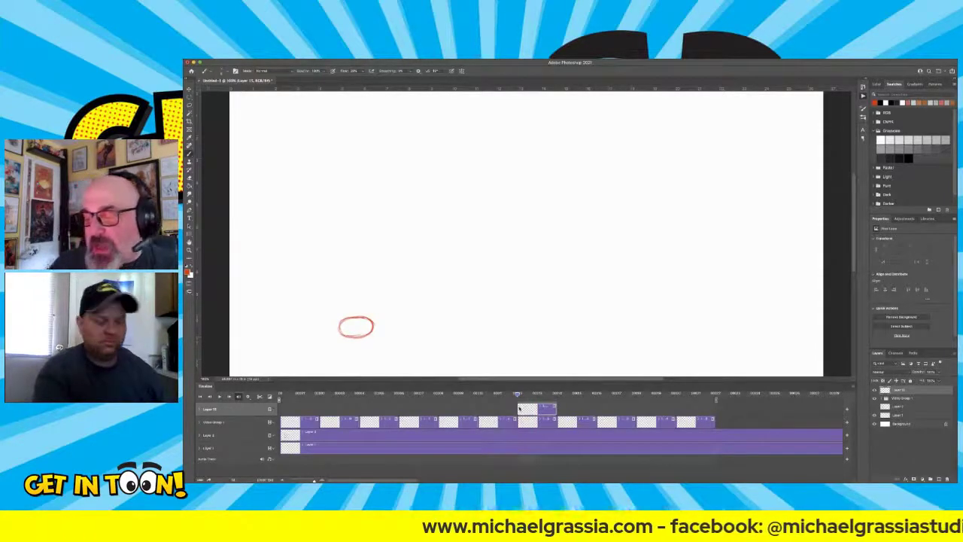
drag(539, 424, 519, 421)
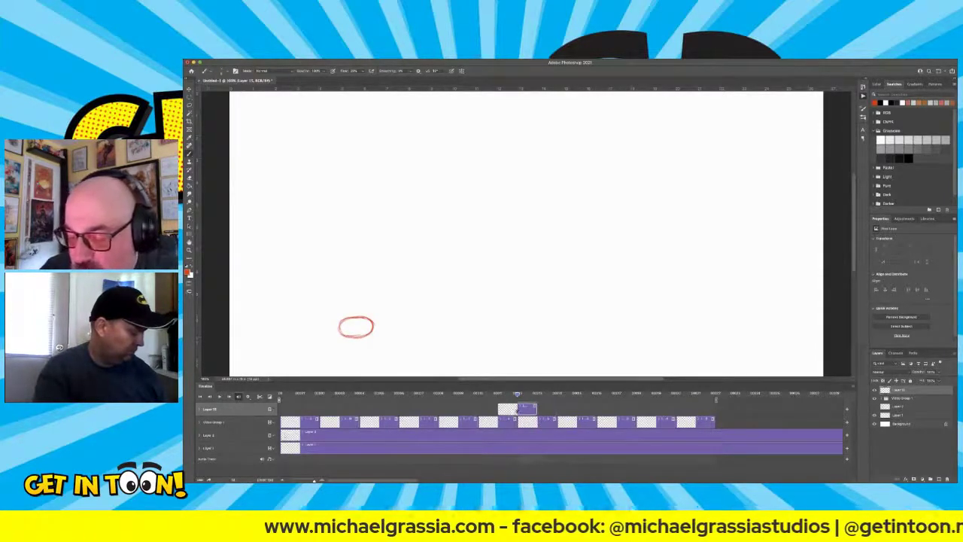
key(Left)
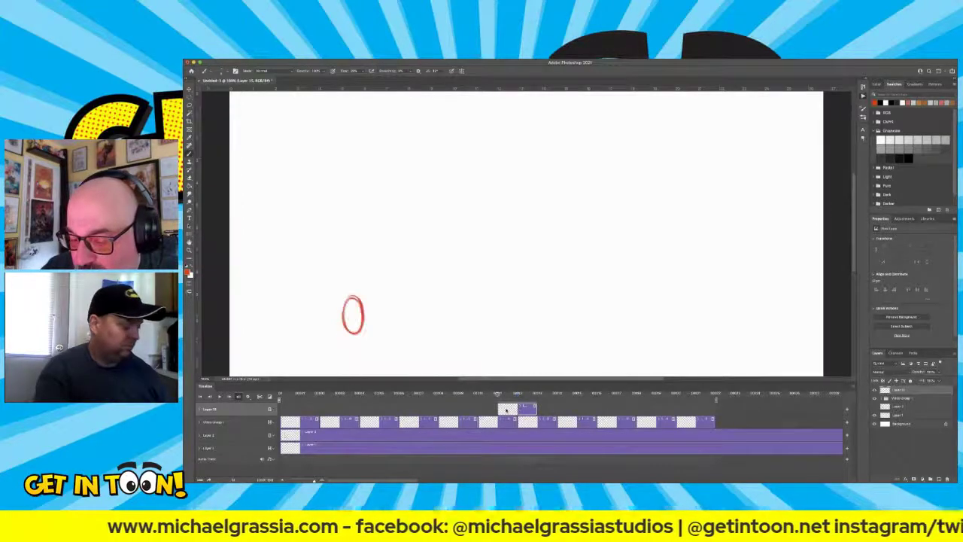
Shift the new layer's clip to start with the squashed ball and draw short light-blue impact lines around the ball's base.
key(Right)
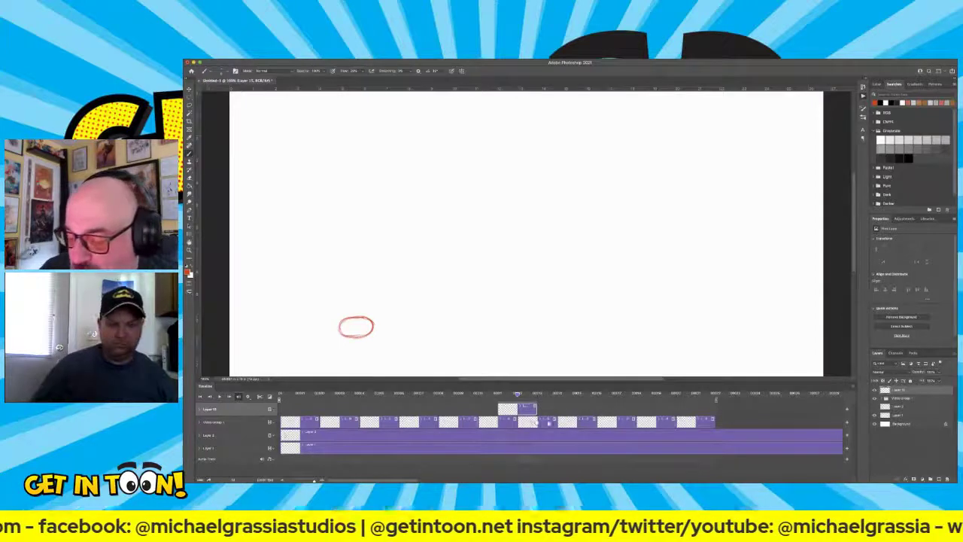
drag(527, 409, 546, 409)
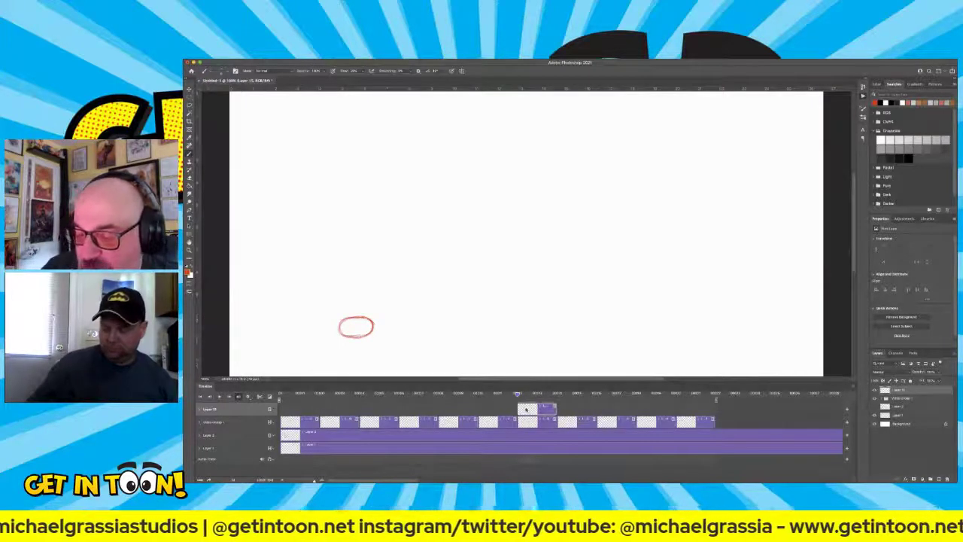
key(i)
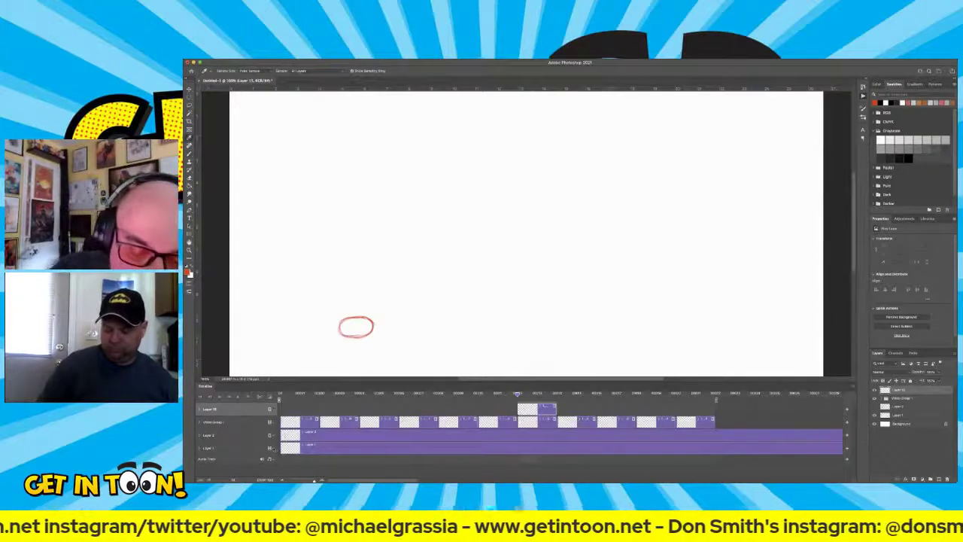
key(b)
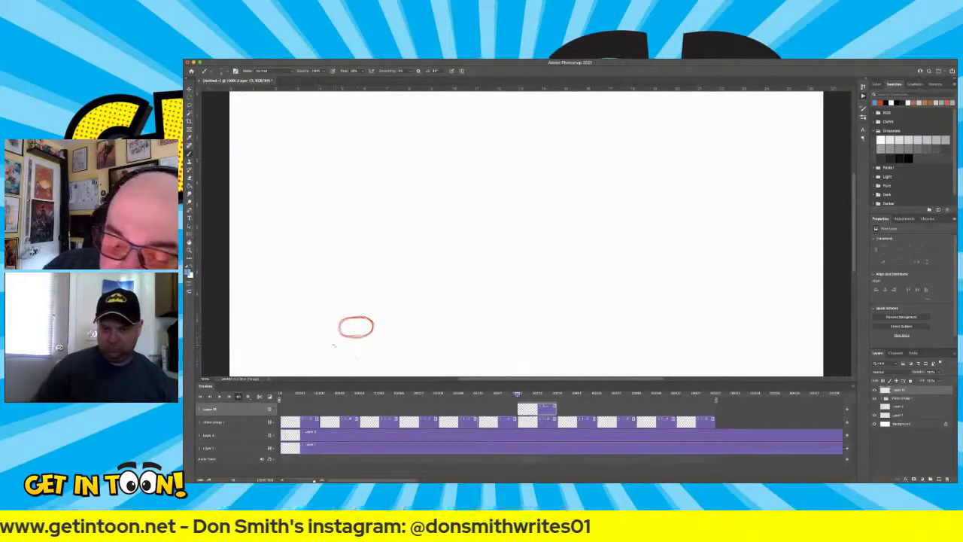
mouse_move(335, 332)
mouse_down()
mouse_move(349, 355)
mouse_move(383, 337)
mouse_up()
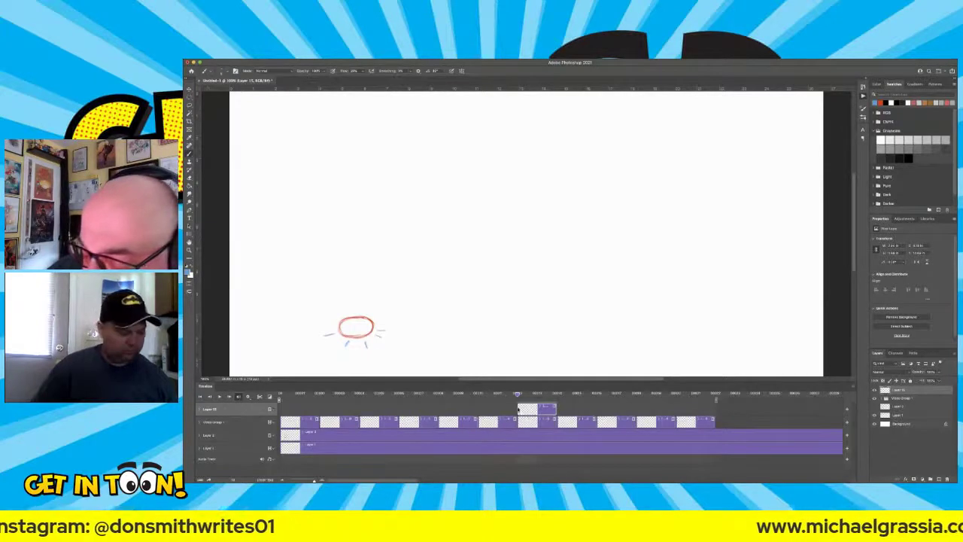
Step through the frames around the bounce to compare the impact lines' timing with the stretched and squashed balls.
key(Right)
key(Right)
key(Left)
mouse_move(526, 413)
mouse_down()
mouse_move(506, 415)
mouse_move(563, 419)
mouse_up()
key(Left)
key(Left)
key(Right)
key(Right)
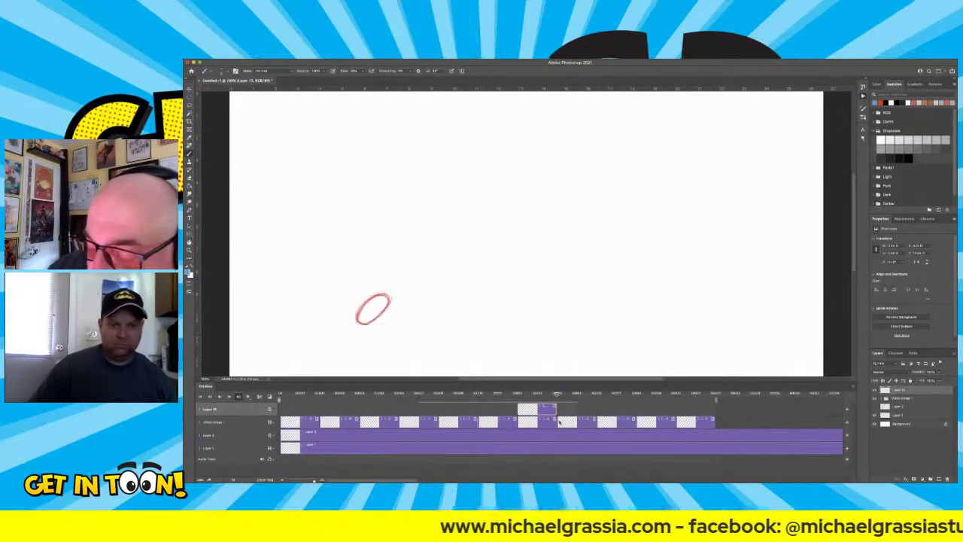
Move the impact-lines clip so it starts midway through the stretched ball's clip, checking its overlap with the squashed ball frame by frame.
drag(556, 423, 512, 429)
key(ctrl+z)
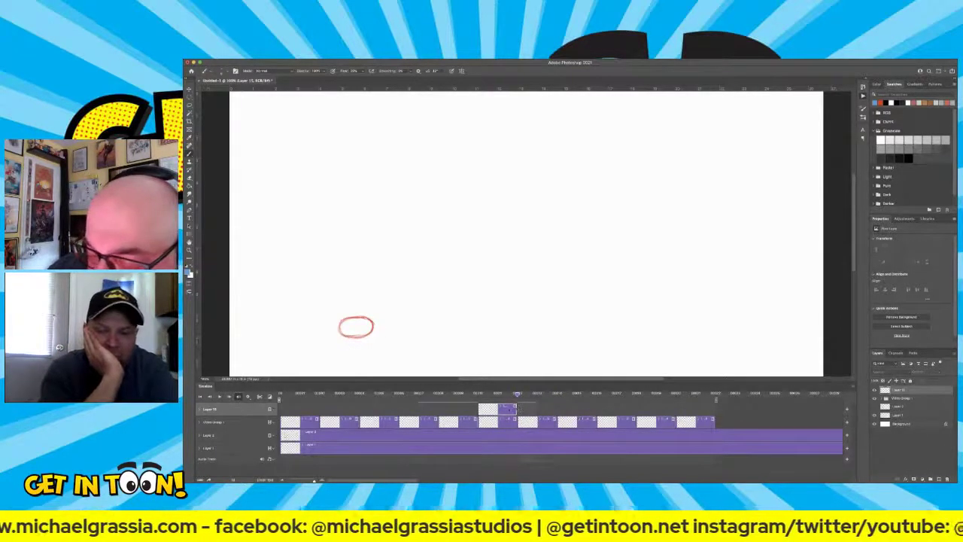
key(Left)
click(504, 412)
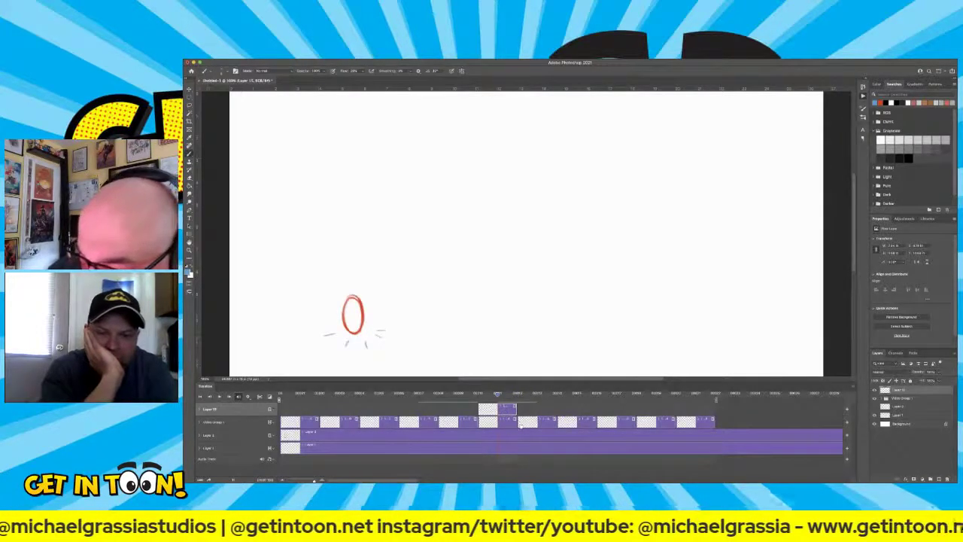
key(Right)
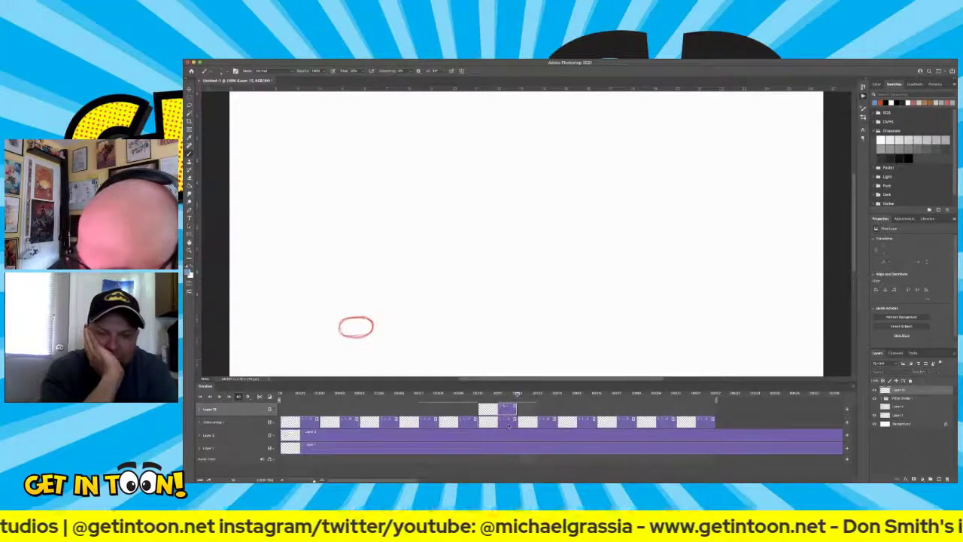
drag(518, 418, 528, 420)
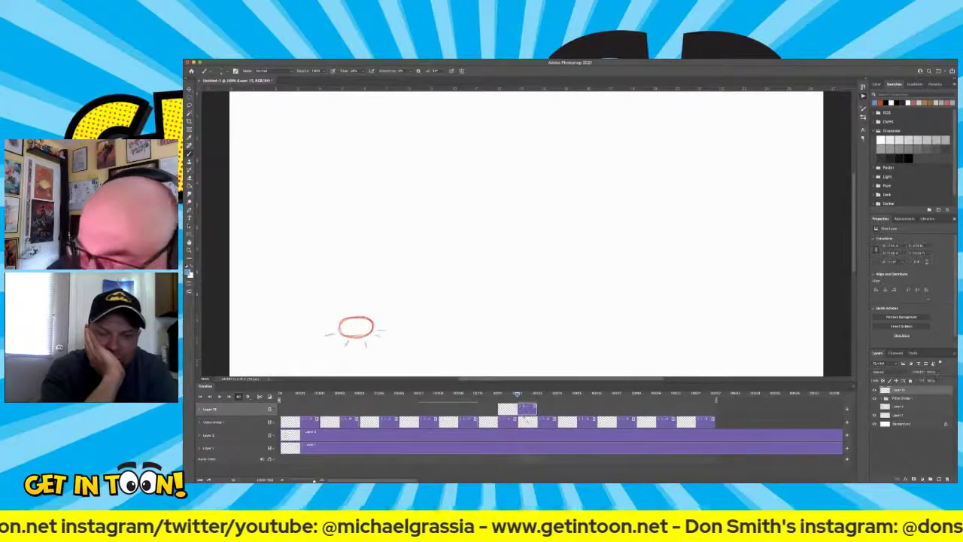
key(Left)
key(Right)
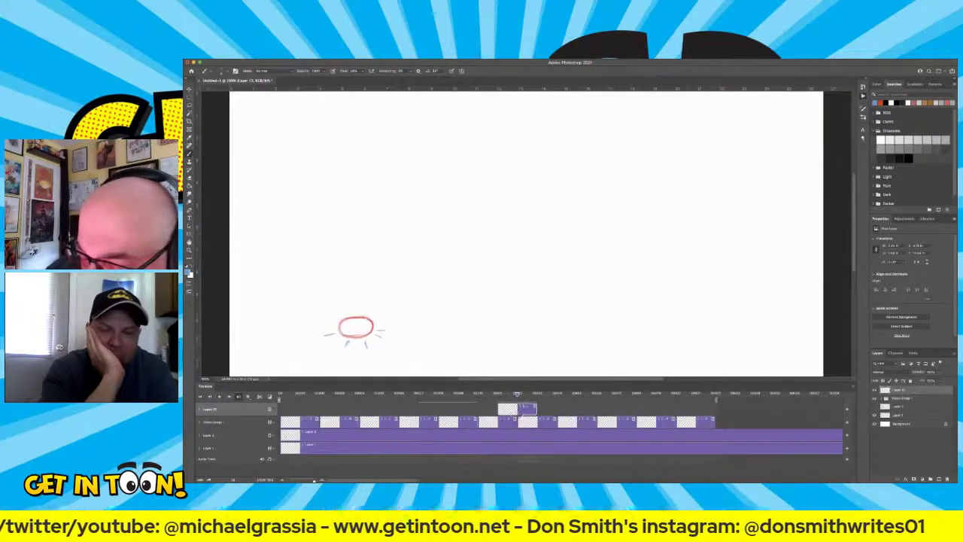
key(Left)
key(Right)
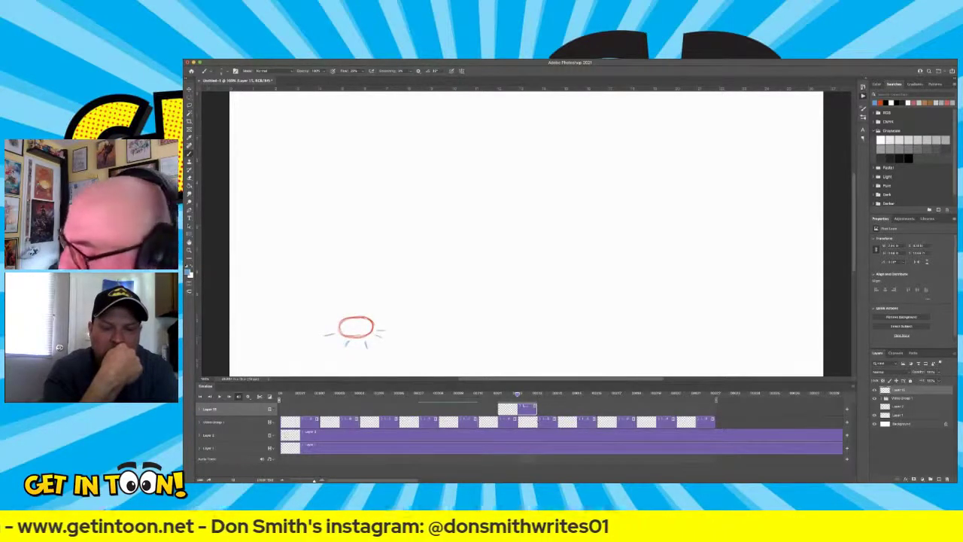
Add a new layer, place its clip directly after the impact-lines clip in one video group, and draw small scattered marks around the squashed ball.
key(ctrl+shift+alt+n)
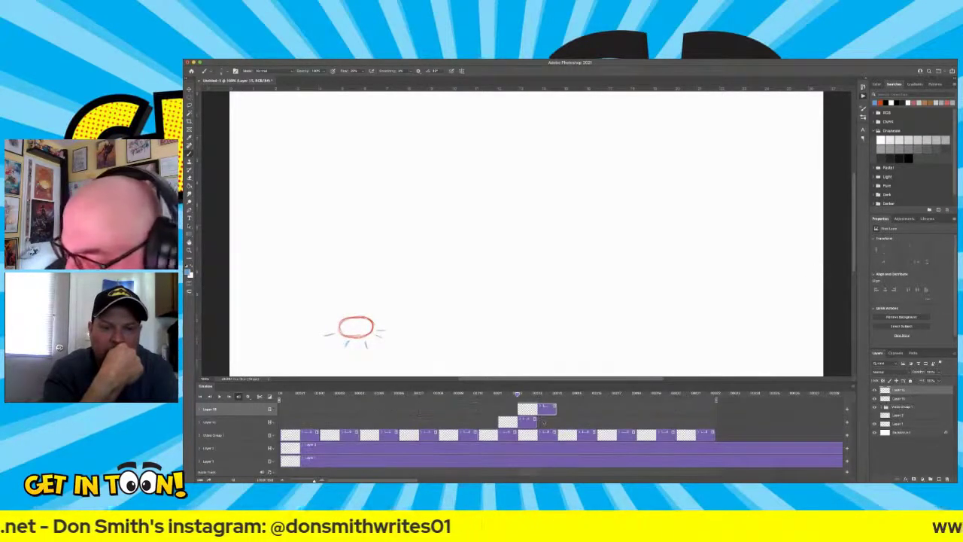
drag(544, 422, 557, 434)
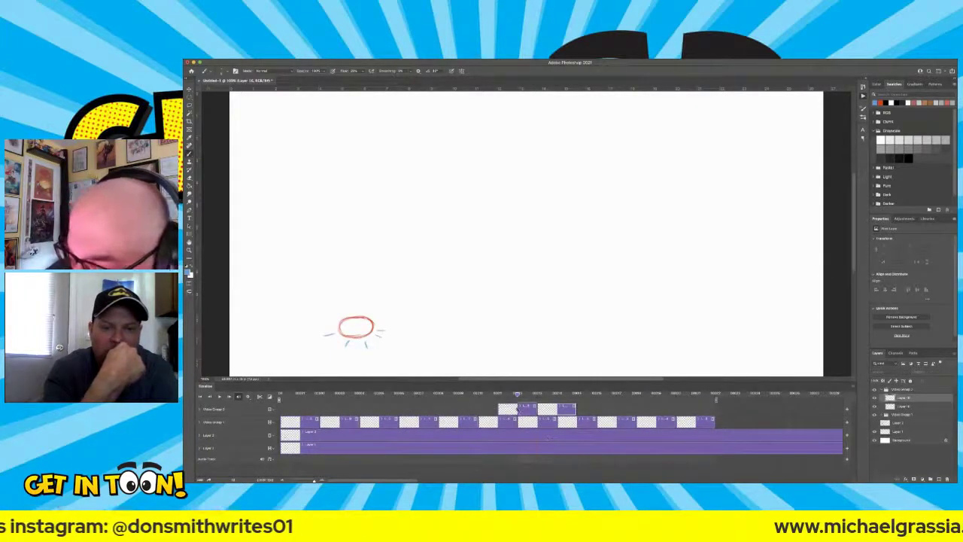
key(Right)
key(Right)
key(Left)
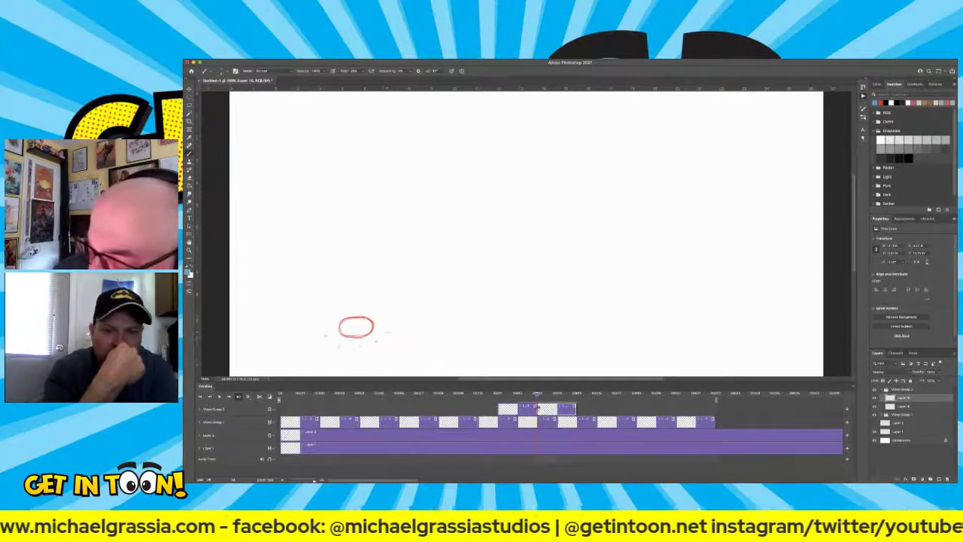
Play the animation from the first frame to check the impact effect with the bounce.
key(Right)
key(Right)
mouse_move(566, 417)
mouse_down()
mouse_move(579, 417)
mouse_move(252, 425)
mouse_up()
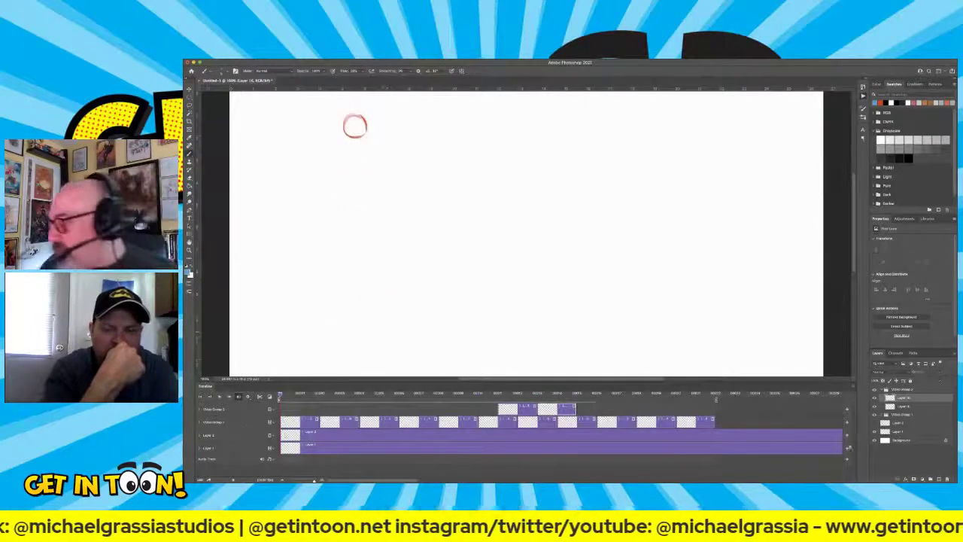
key(space)
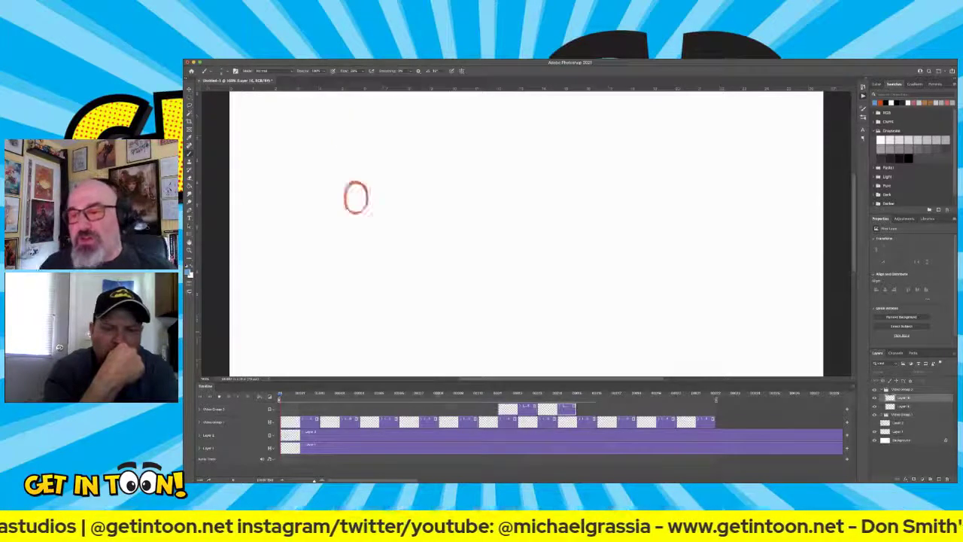
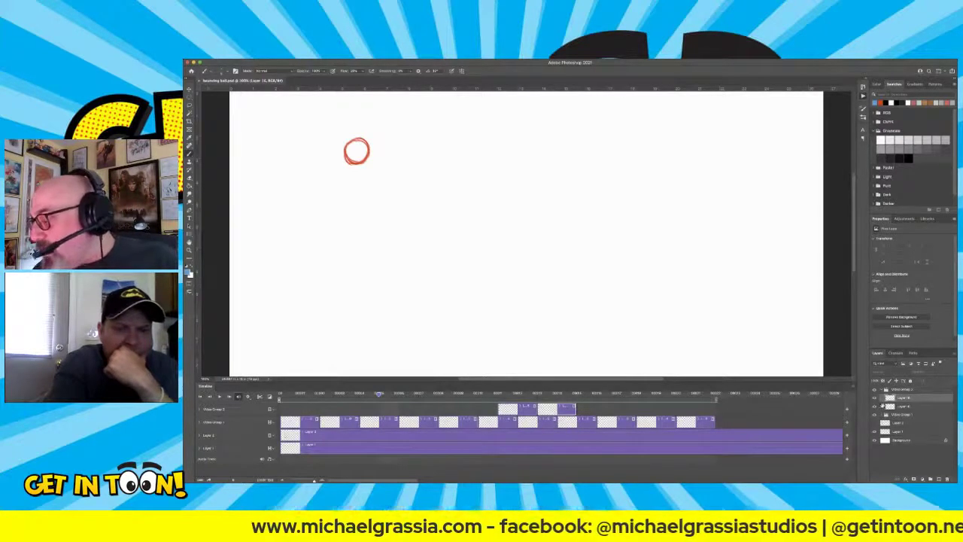
Collapse the impact effect's video group and add a new layer above it starting at the first frame.
click(880, 390)
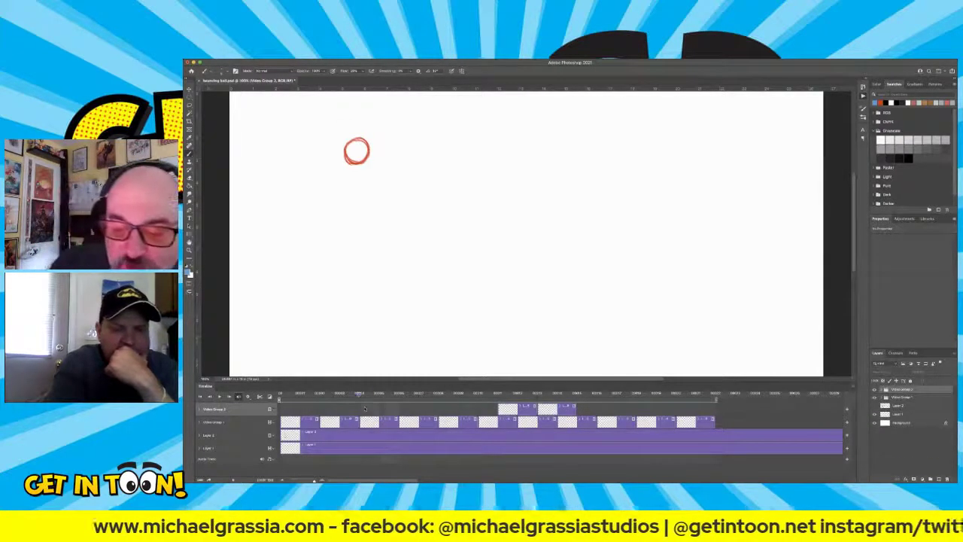
drag(379, 392, 279, 394)
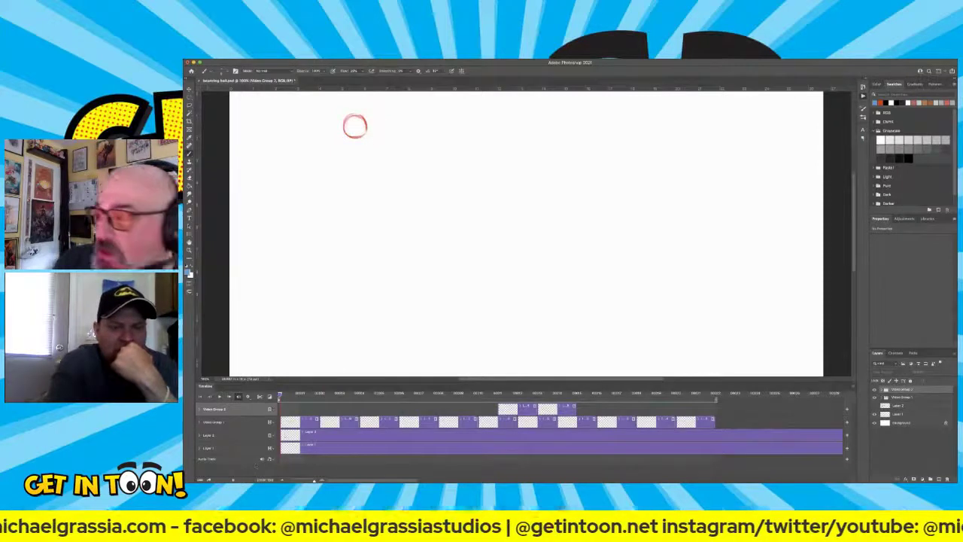
key(super+shift+alt+n)
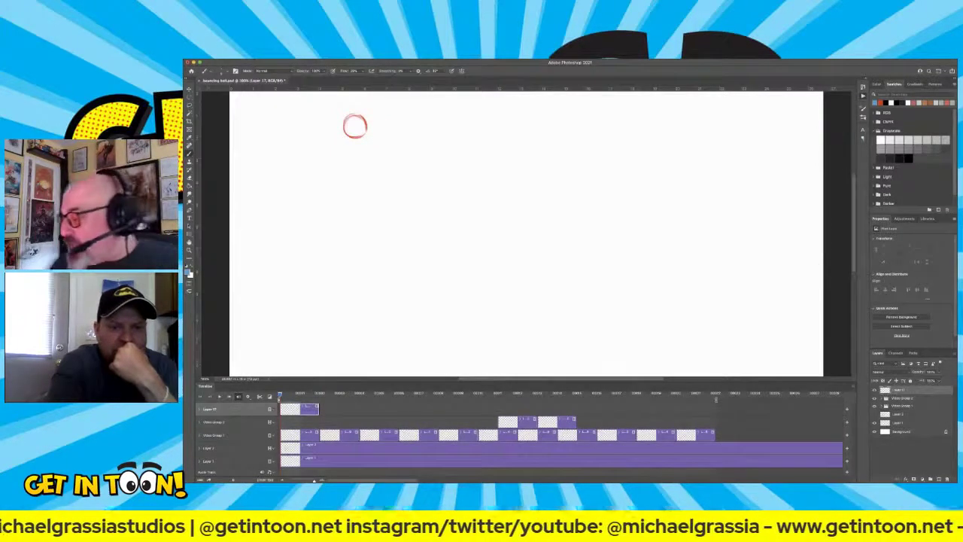
Show the rough motion-path guide layer and extend its ground line horizontally well beyond the end of the bounce arc.
click(875, 431)
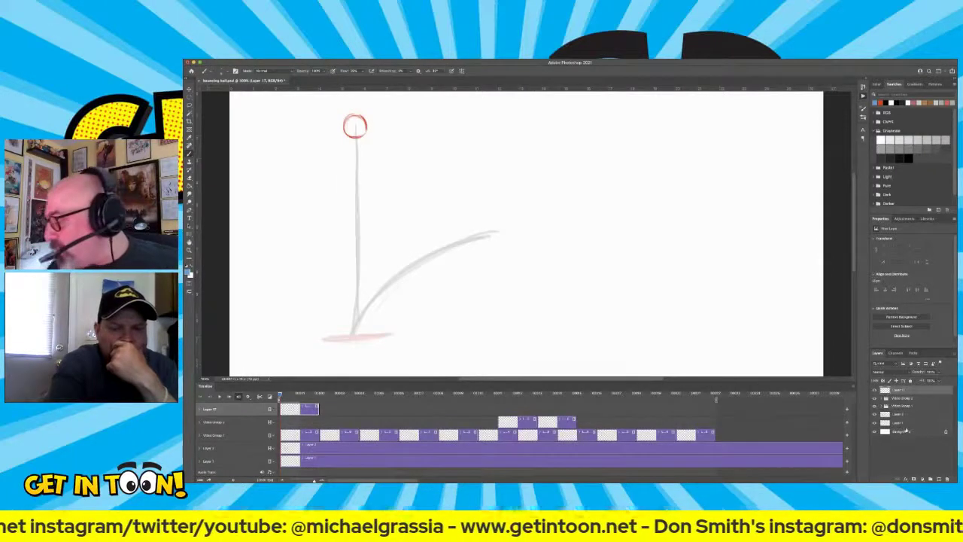
super+click(322, 351)
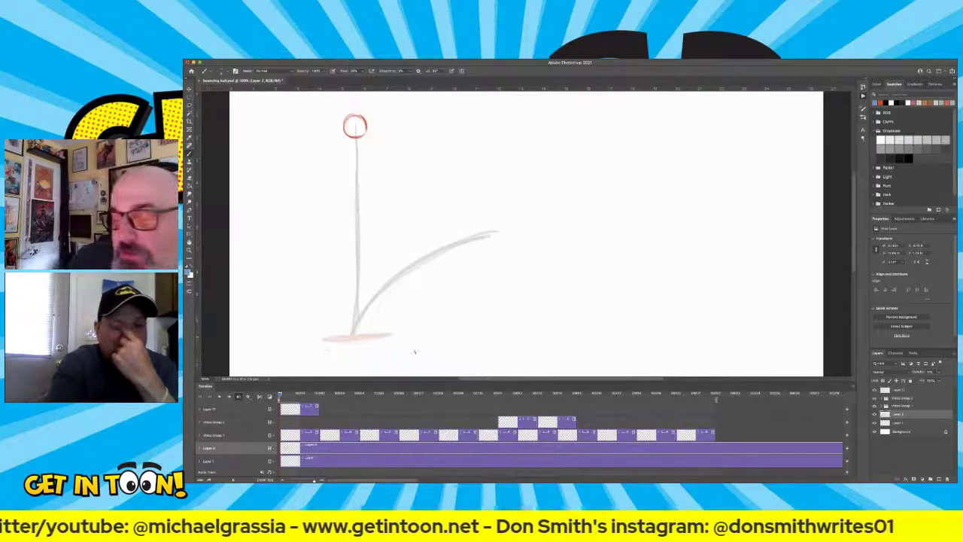
drag(391, 339, 700, 339)
drag(310, 339, 699, 339)
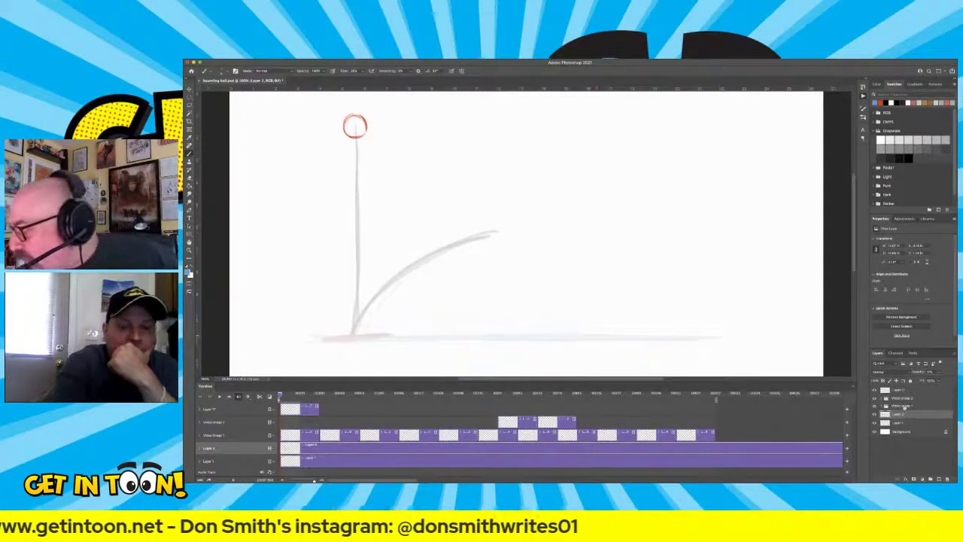
Sketch a light-blue standing character beyond the bounce arc on the new top layer and extend its clip to the end of the ball sequence.
click(904, 391)
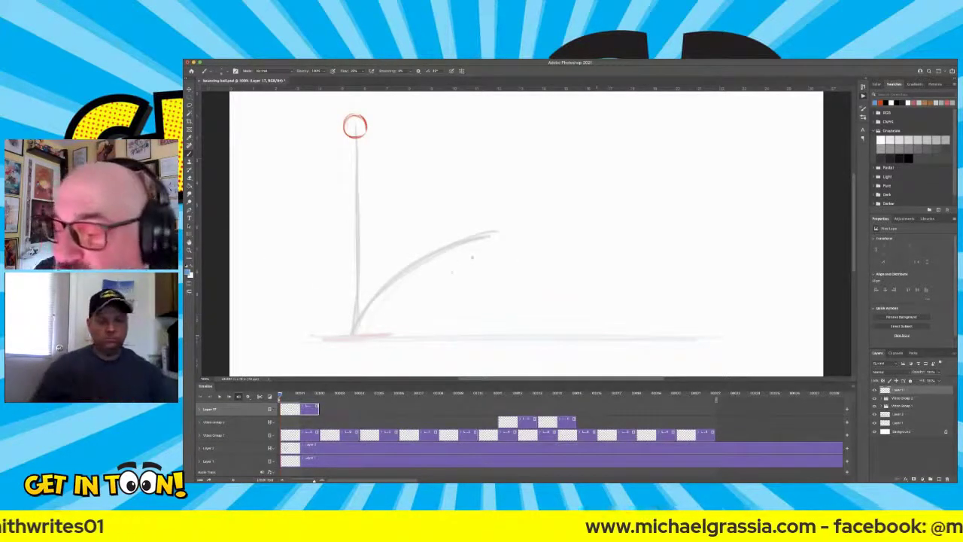
mouse_move(466, 222)
mouse_down()
mouse_move(455, 252)
mouse_move(485, 235)
mouse_move(464, 224)
mouse_up()
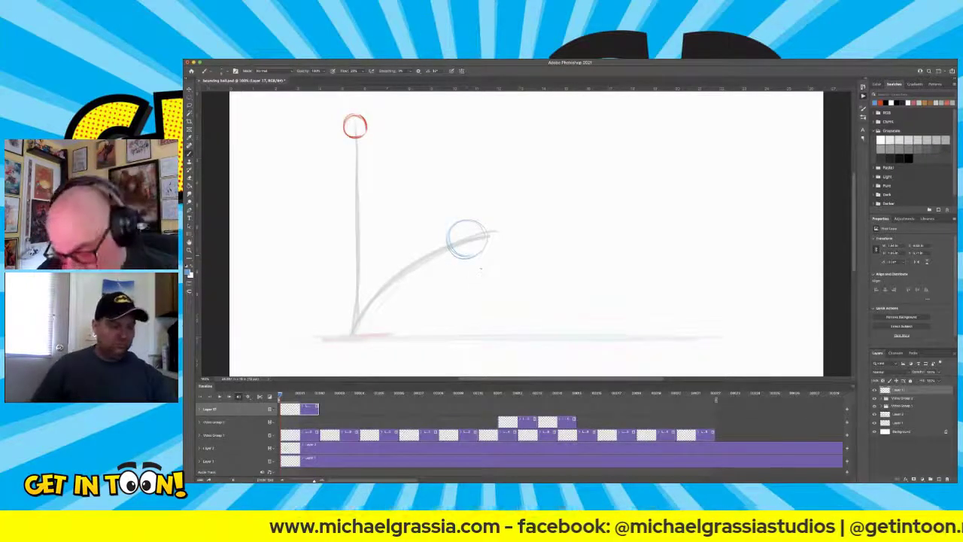
key(super+z)
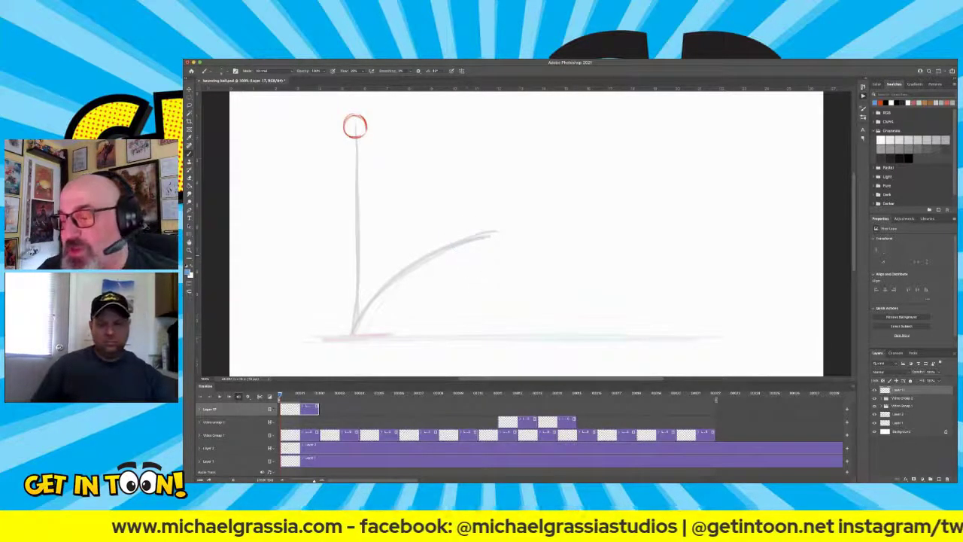
mouse_move(581, 224)
mouse_down()
mouse_move(606, 230)
mouse_move(577, 279)
mouse_move(608, 285)
mouse_up()
mouse_move(607, 248)
mouse_down()
mouse_move(613, 283)
mouse_move(610, 272)
mouse_move(580, 333)
mouse_up()
drag(580, 285, 591, 330)
mouse_move(609, 291)
mouse_down()
mouse_move(610, 332)
mouse_move(561, 336)
mouse_move(582, 343)
mouse_up()
drag(601, 253, 607, 298)
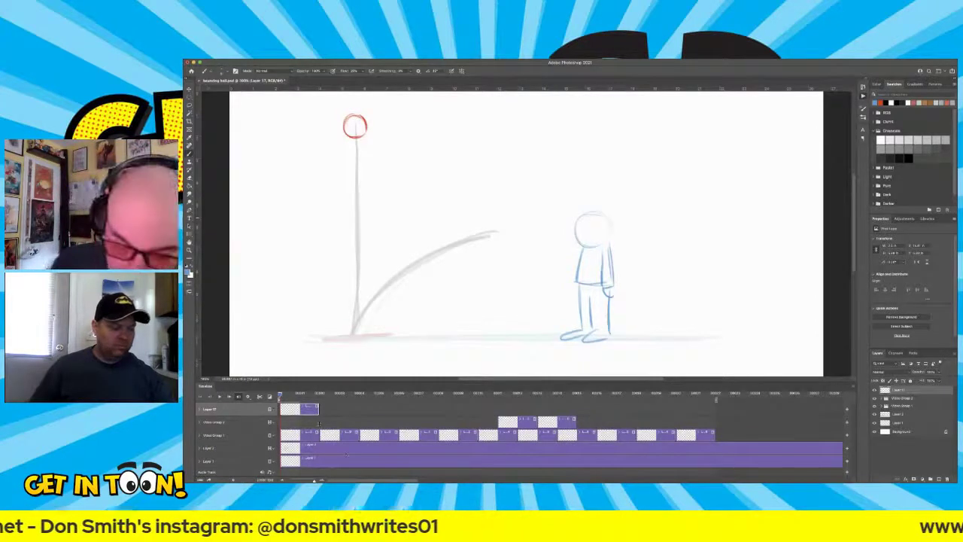
drag(319, 410, 714, 415)
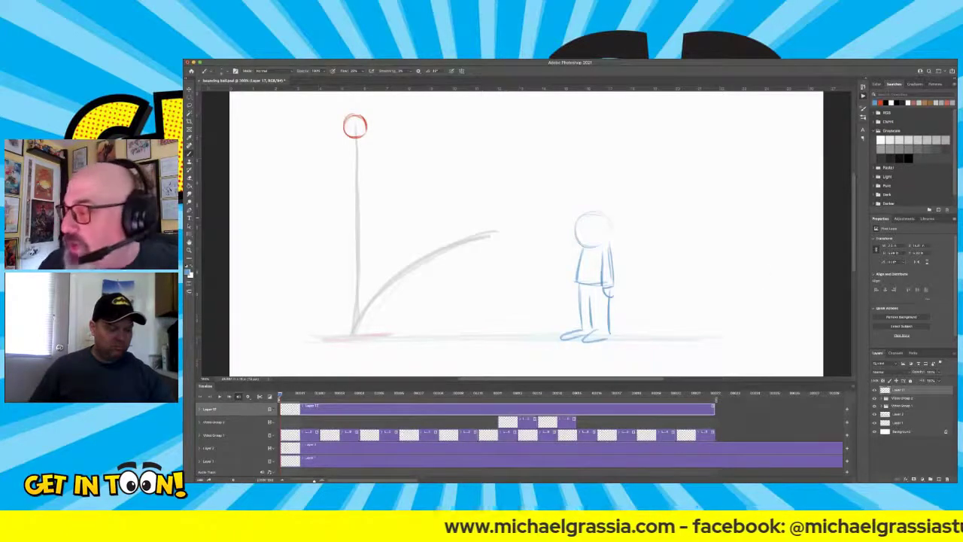
Add another layer on top and draw the character's face in purple, with eyes, nose and mouth turned toward the ball.
key(ctrl+shift+alt+n)
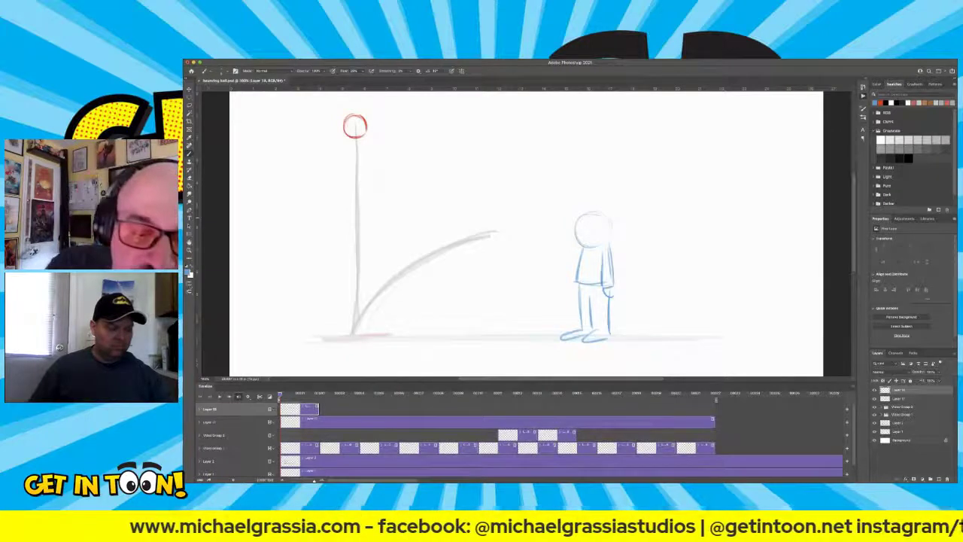
key(i)
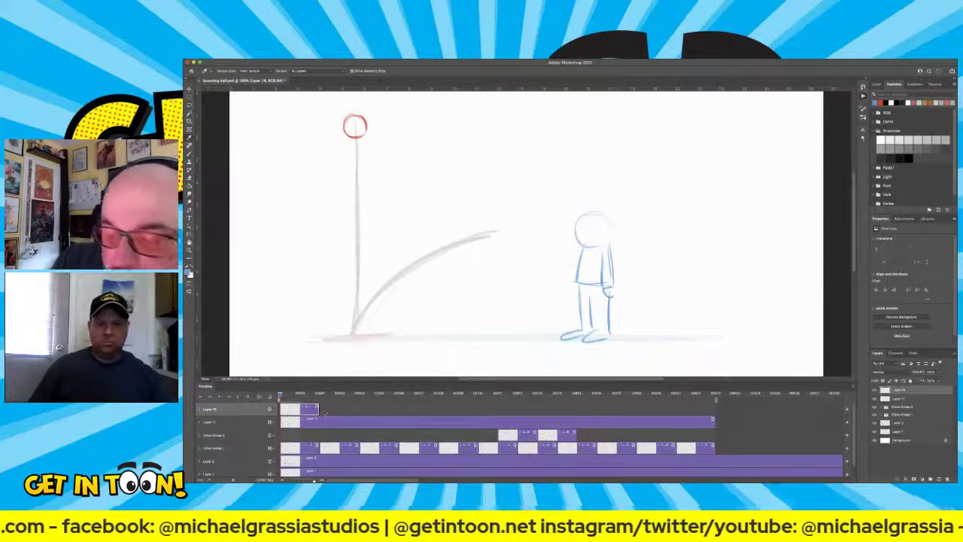
key(b)
mouse_move(585, 217)
mouse_down()
mouse_move(591, 227)
mouse_move(574, 229)
mouse_move(586, 237)
mouse_up()
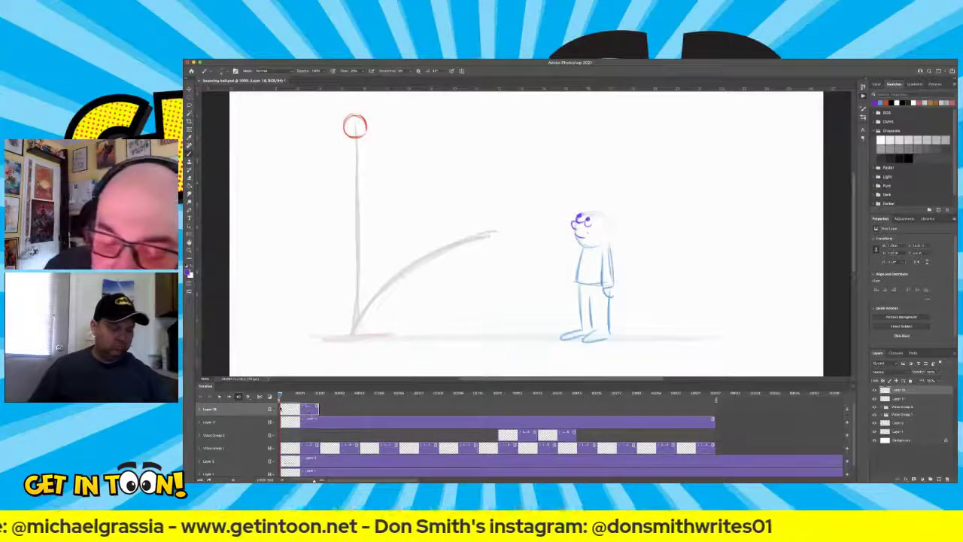
Extend the first face drawing's clip to cover the ball's first two drawings, four frames in all.
click(319, 392)
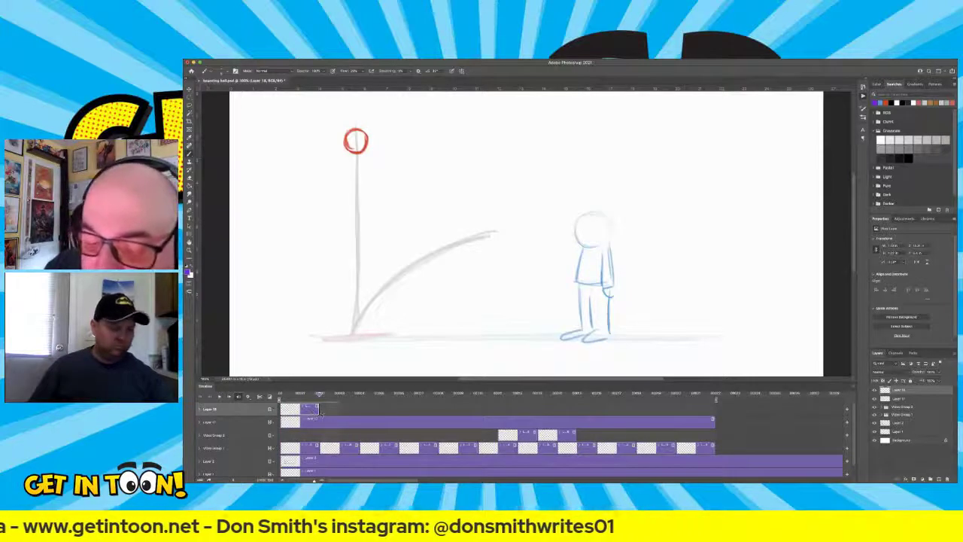
key(space)
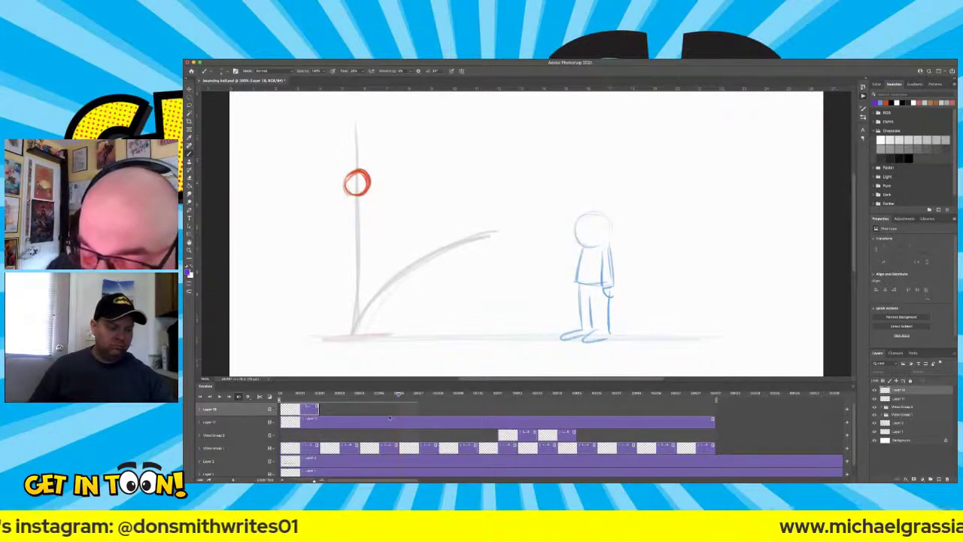
key(Left)
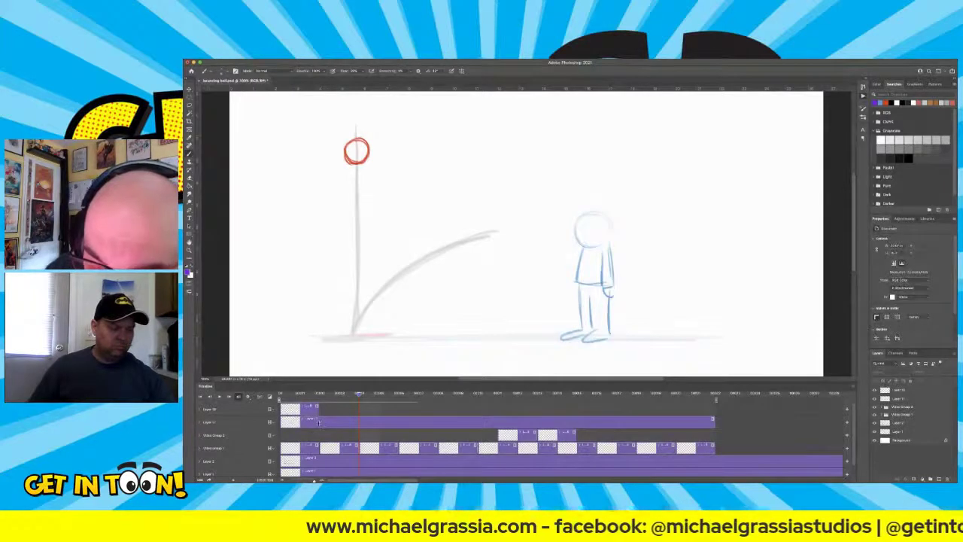
drag(320, 423, 356, 425)
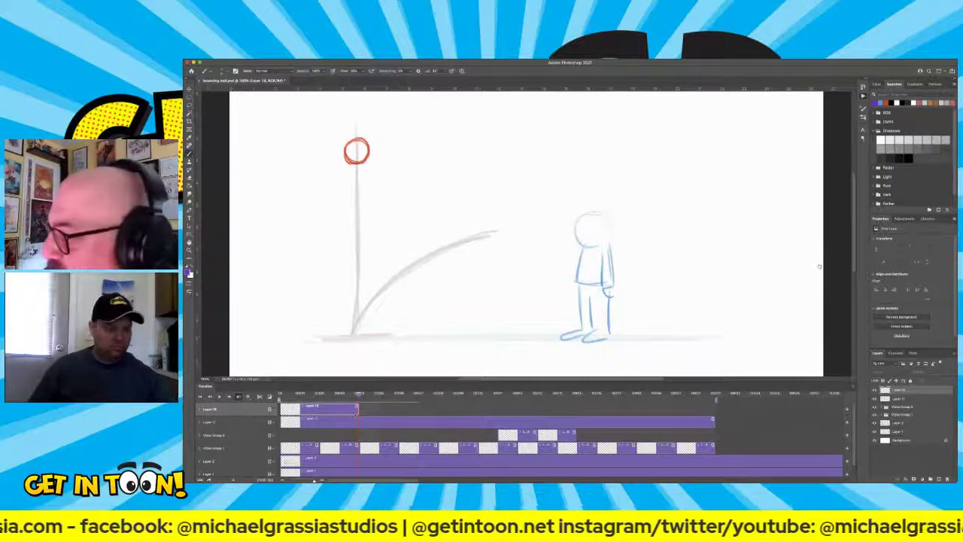
Combine a new face layer with the first face in a video group and redraw the face in purple using onion skins.
key(alt+shift+super+n)
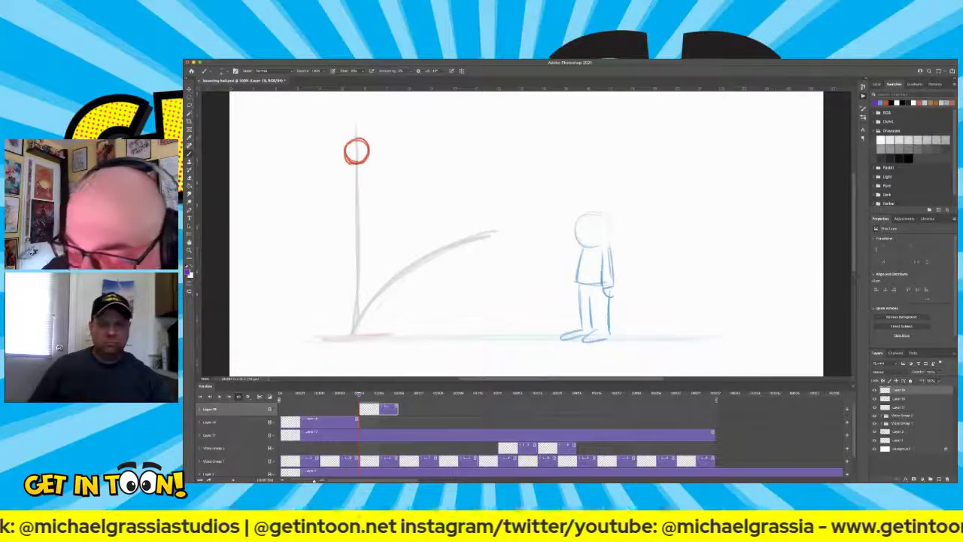
key(super+g)
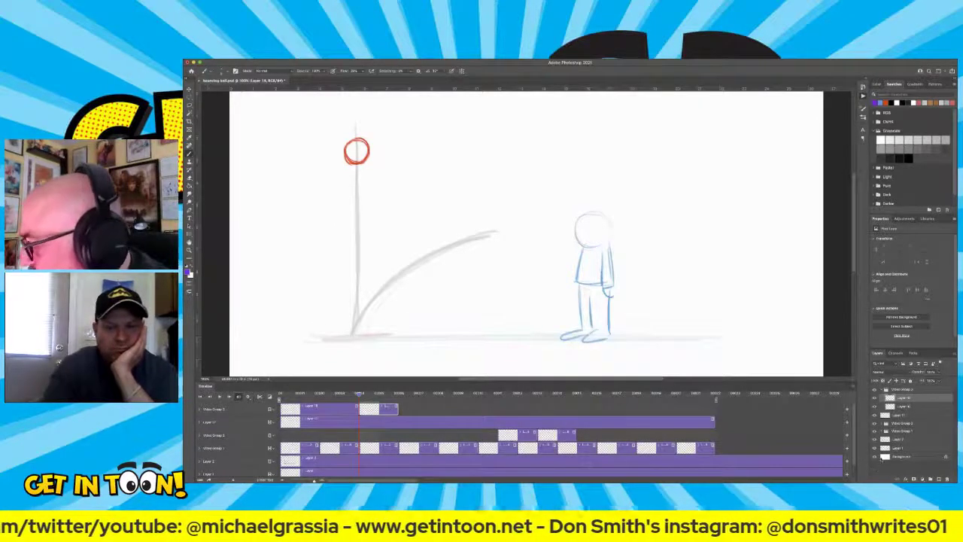
key(alt+shift+o)
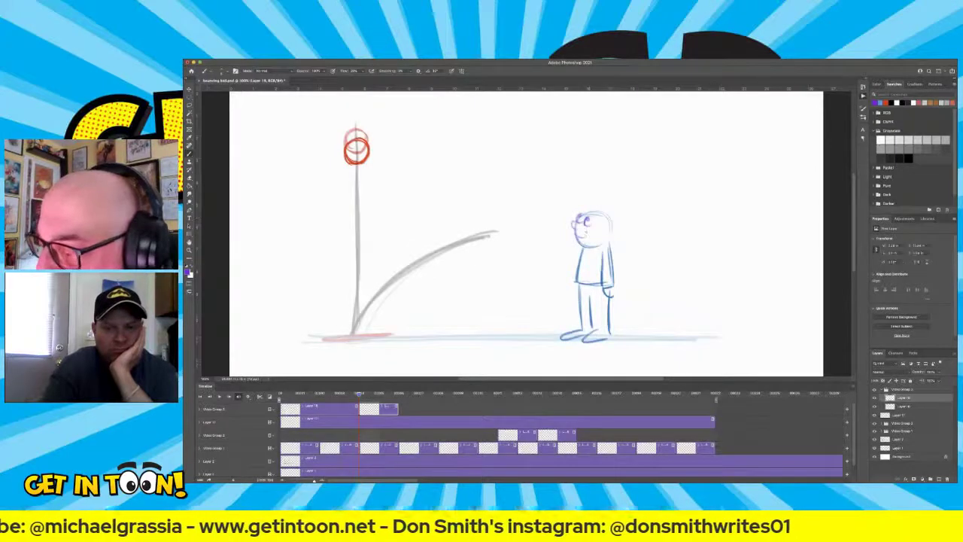
mouse_move(592, 220)
mouse_down()
mouse_move(571, 226)
mouse_move(576, 237)
mouse_up()
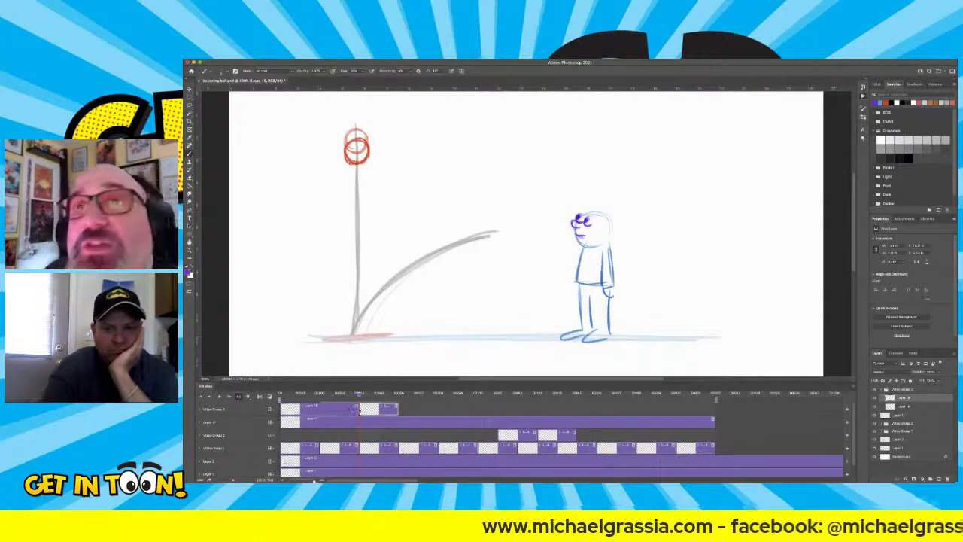
Add a third face layer where the second face clip ends and draw the purple face with its gaze following the falling ball.
key(Right)
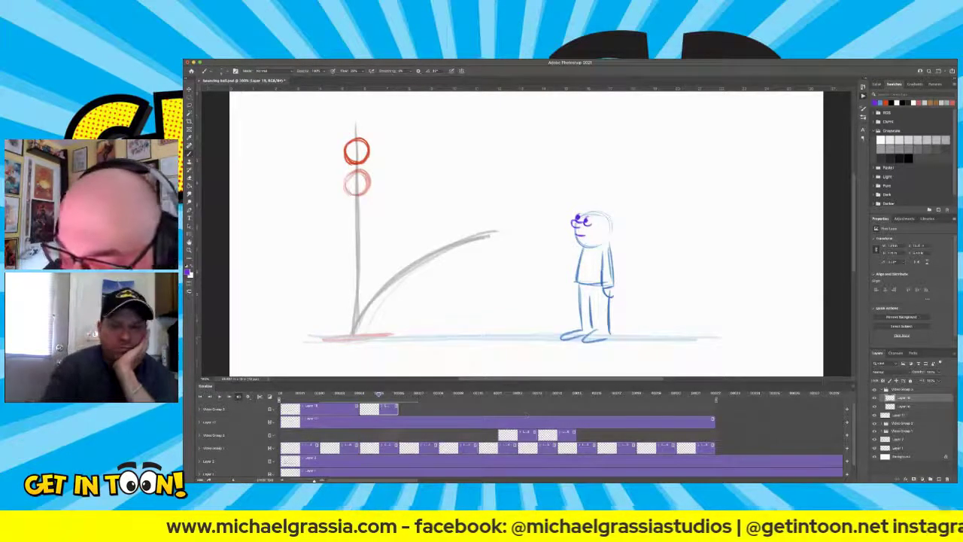
key(Right)
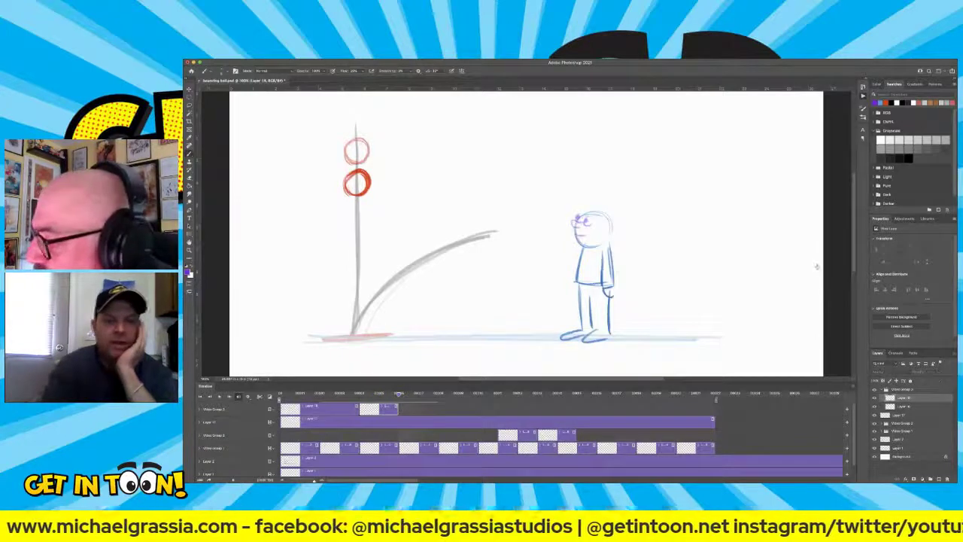
key(super+shift+alt+n)
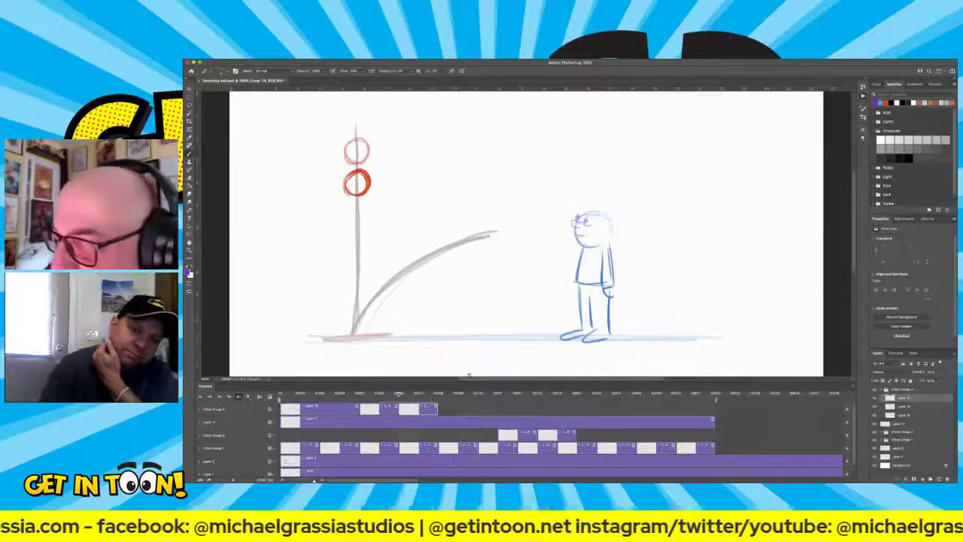
mouse_move(583, 219)
mouse_down()
mouse_move(573, 227)
mouse_move(586, 238)
mouse_up()
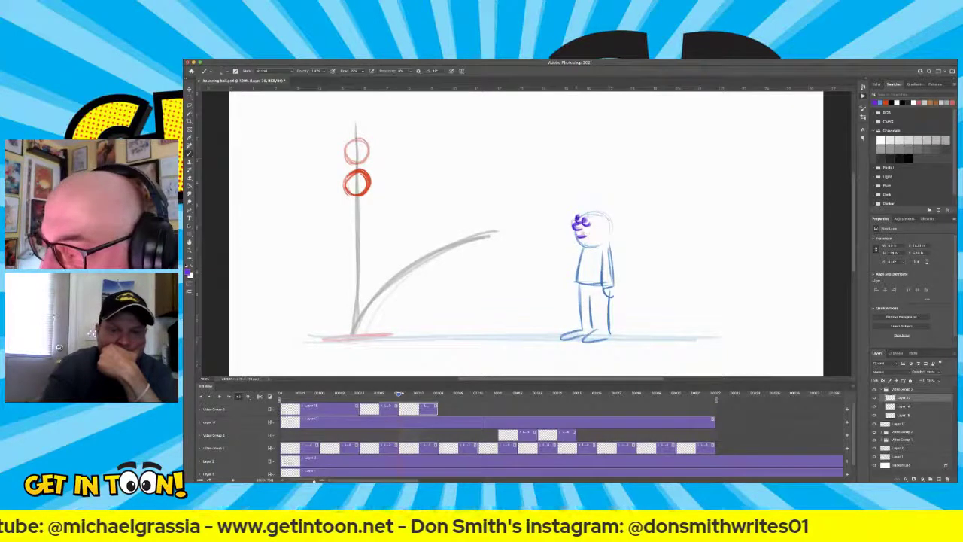
Add a fourth, empty face layer after the third face and compare the ball's position across the neighbouring frames.
key(space)
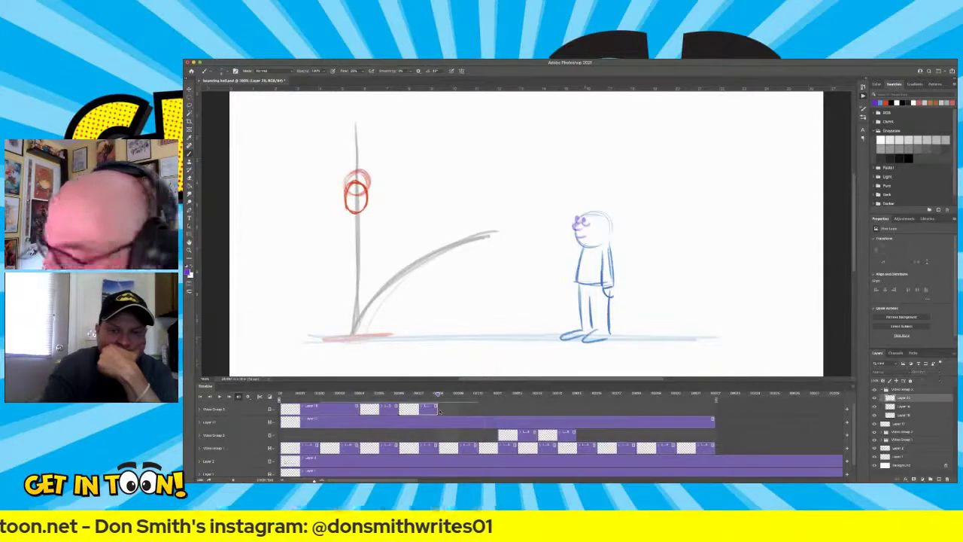
key(ctrl+alt+shift+n)
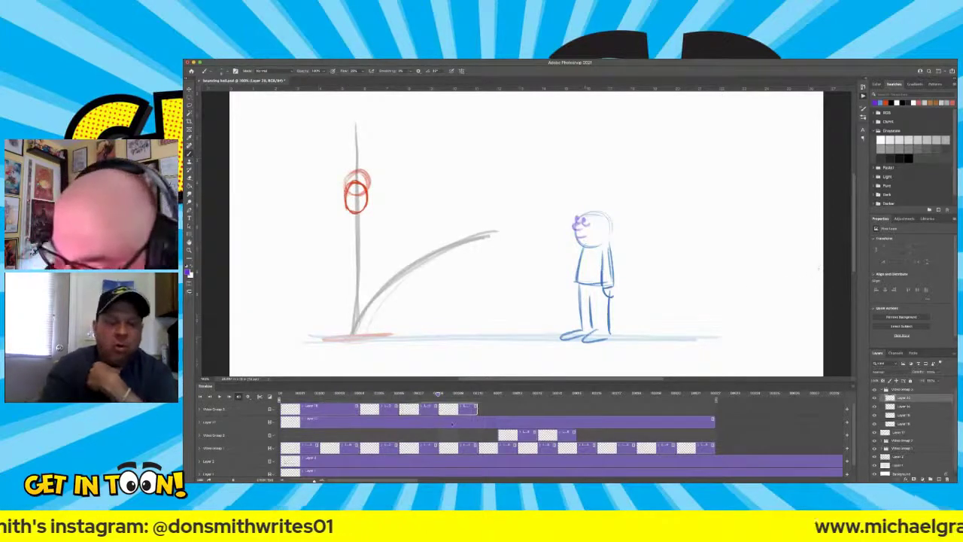
key(ctrl+alt+shift+n)
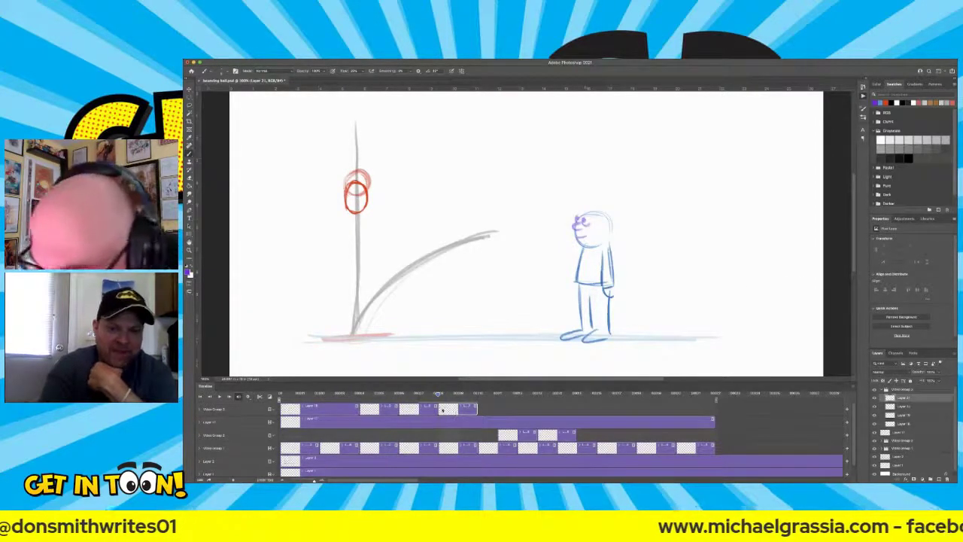
key(Right)
key(Left)
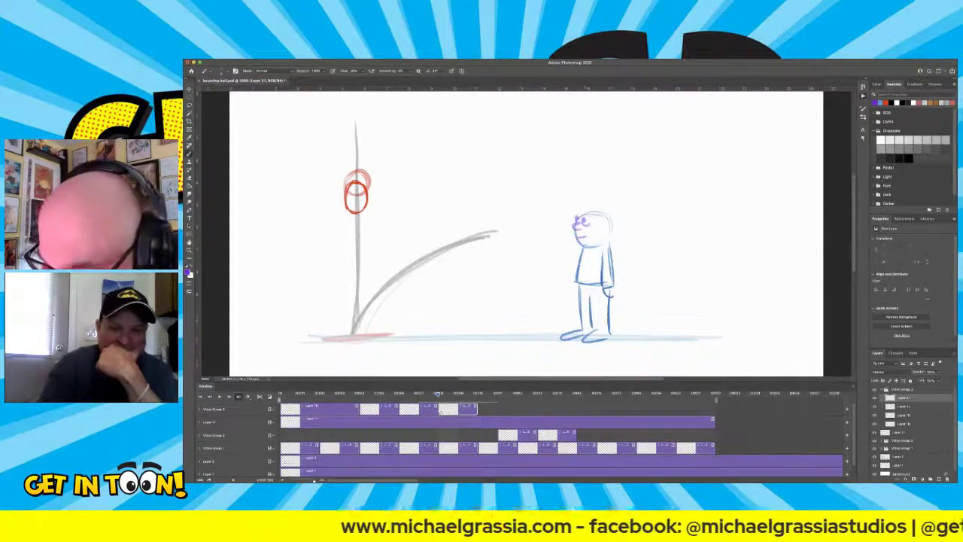
key(Right)
key(Left)
key(Right)
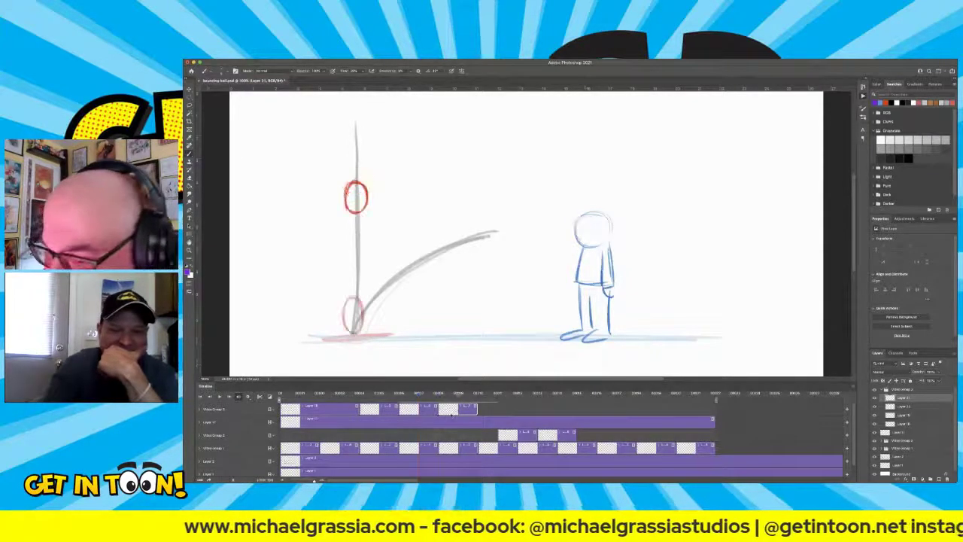
key(Left)
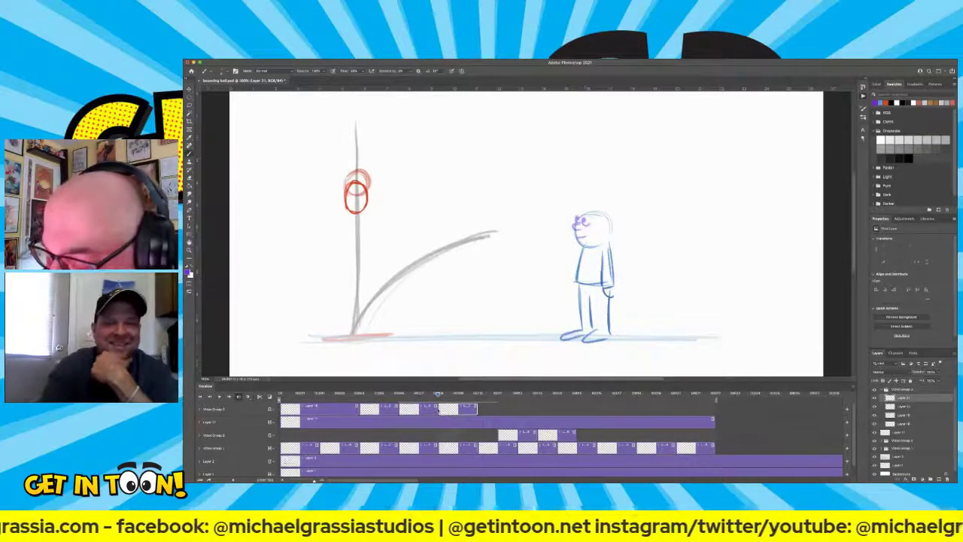
Lengthen the third face's clip by one frame and place the empty fourth clip directly after it.
drag(443, 412, 522, 411)
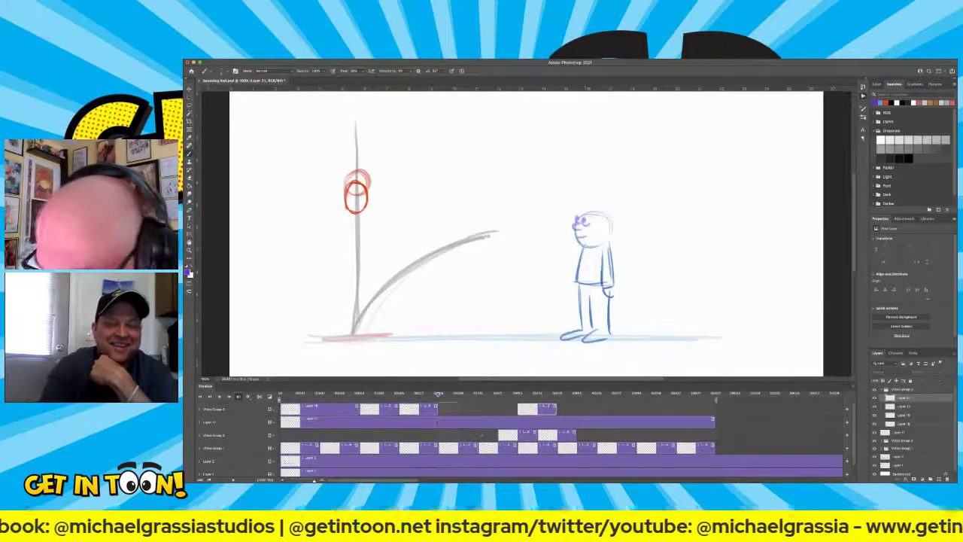
drag(437, 411, 456, 411)
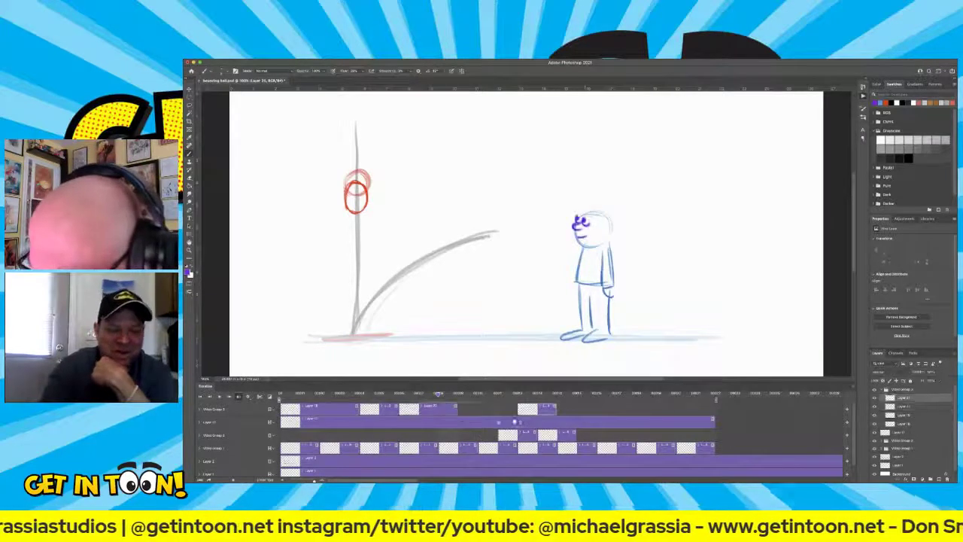
drag(515, 422, 456, 423)
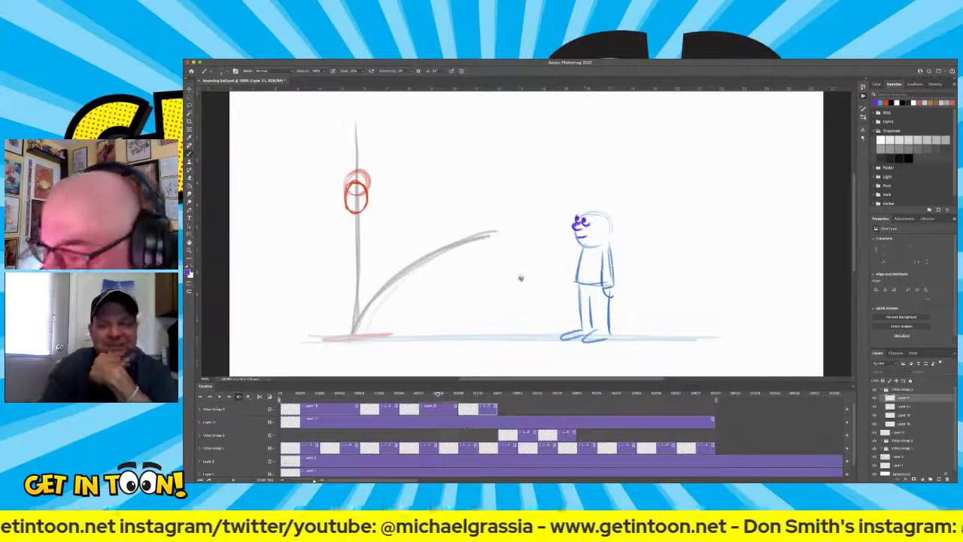
Draw the fourth face in purple with lowered eyes, nose and mouth, looking at the stretched ball near the ground.
click(468, 411)
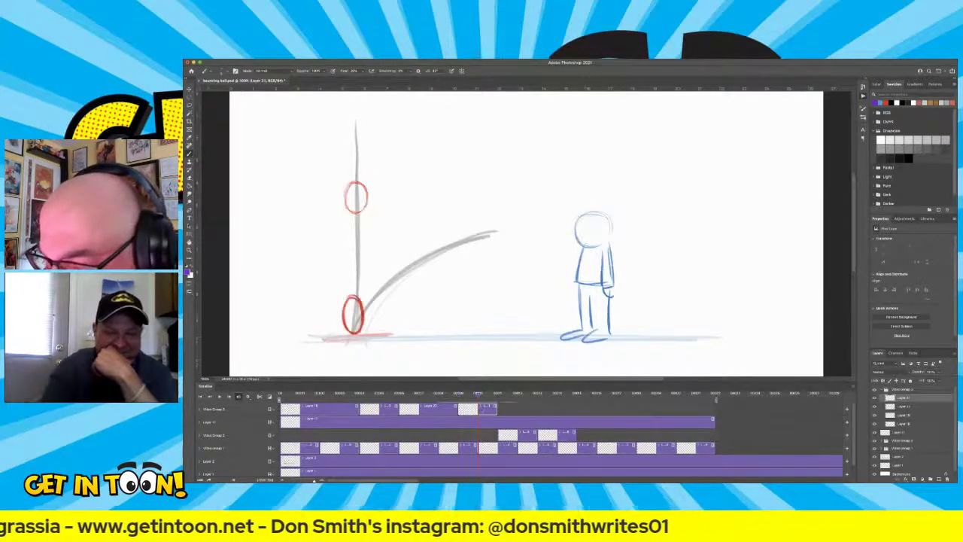
click(472, 411)
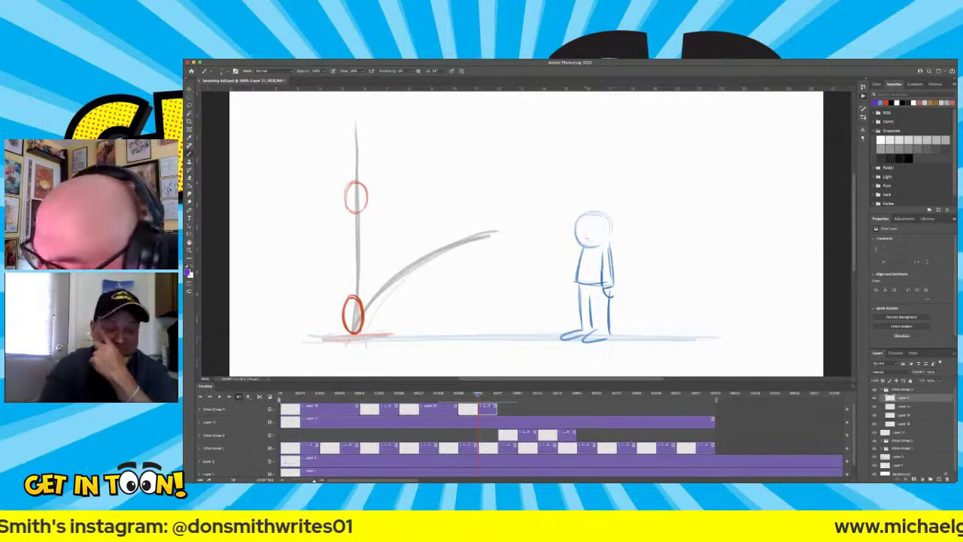
mouse_move(588, 223)
mouse_down()
mouse_move(575, 235)
mouse_move(590, 240)
mouse_up()
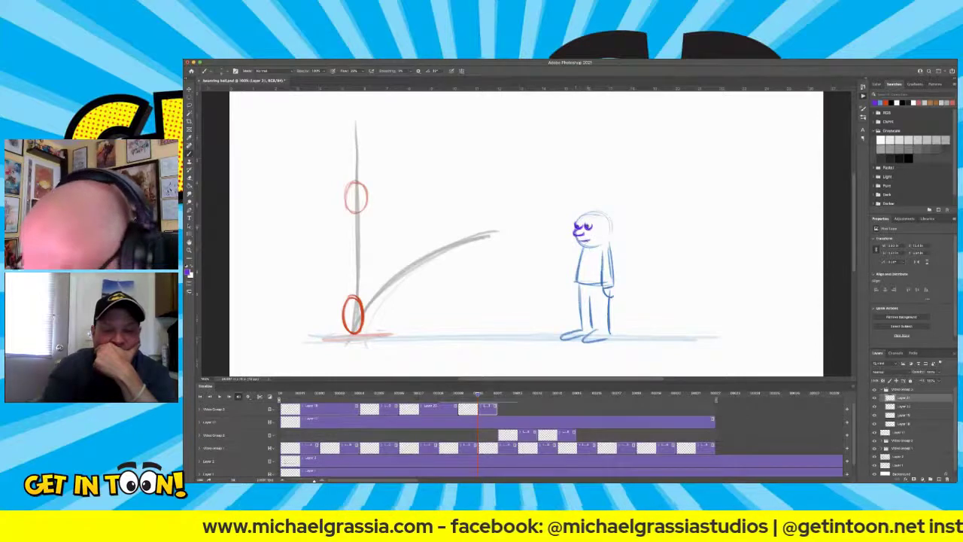
Add a fifth face layer at the ball's impact and draw the purple face looking down at the squashed ball.
key(space)
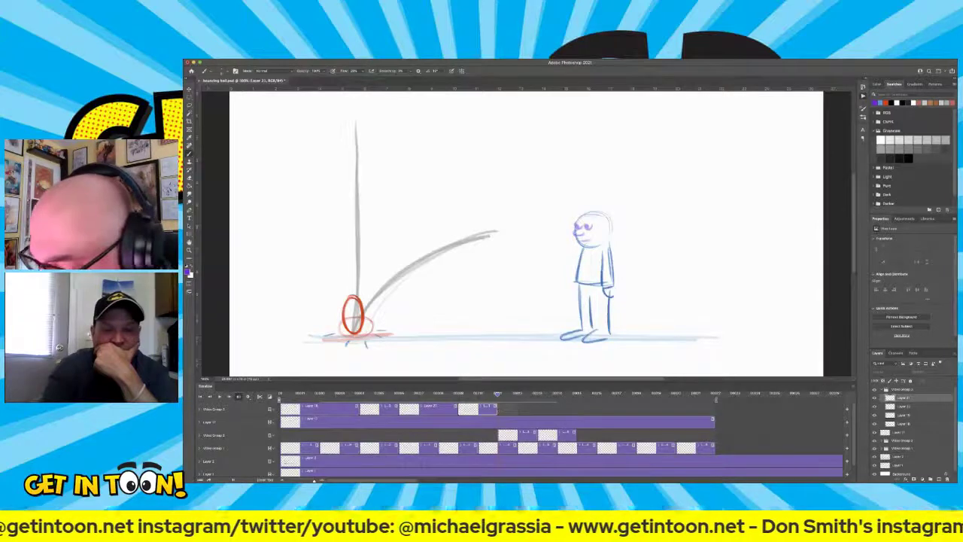
key(ctrl+shift+alt+n)
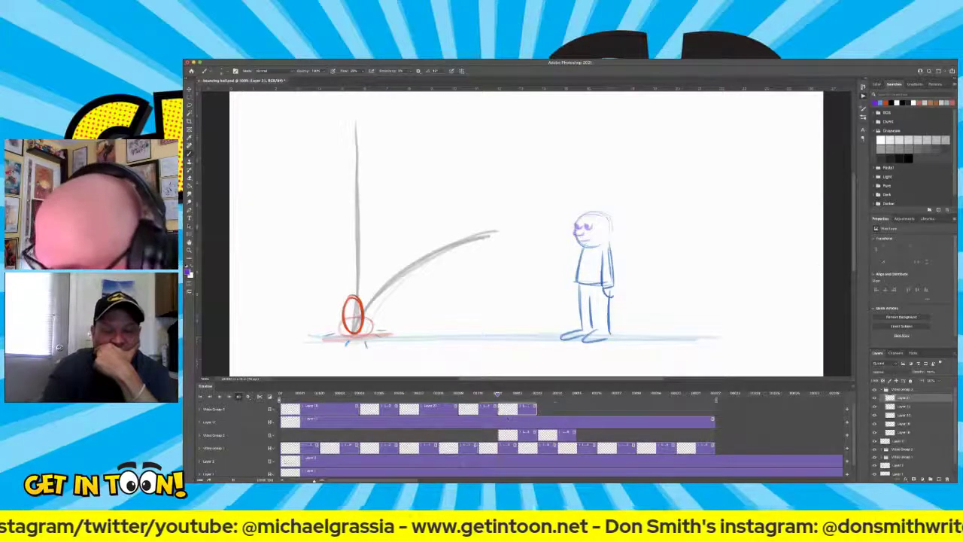
click(510, 410)
click(536, 410)
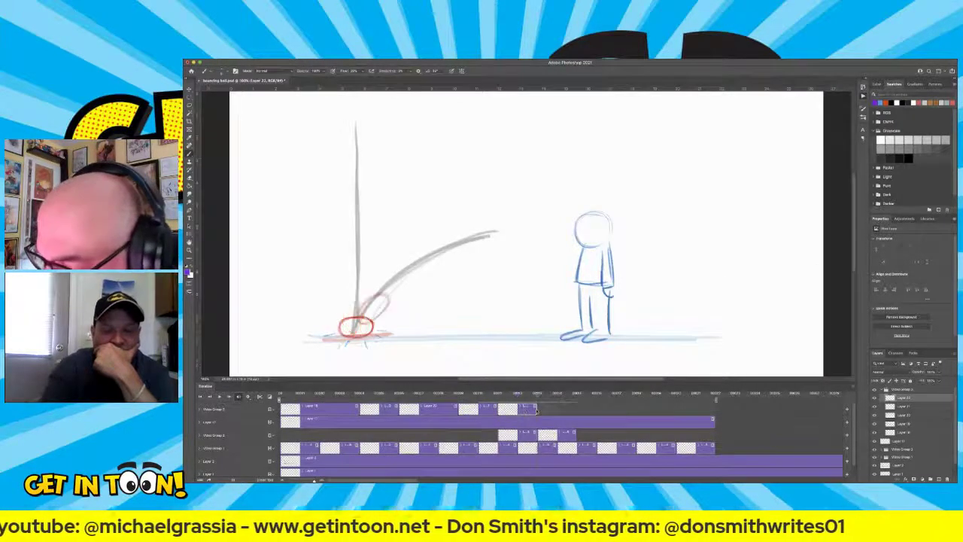
key(Left)
key(Right)
key(Left)
key(Right)
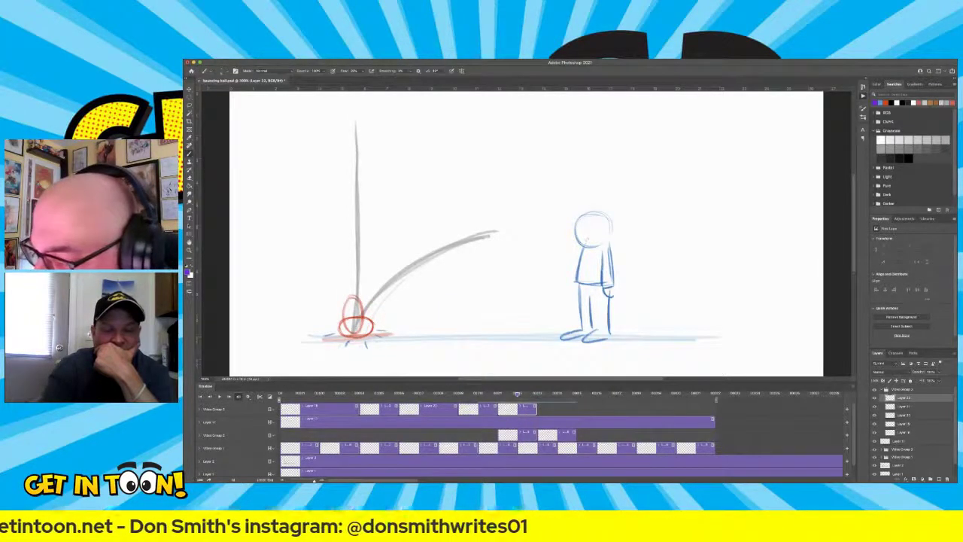
mouse_move(586, 222)
mouse_down()
mouse_move(595, 223)
mouse_move(583, 226)
mouse_move(589, 242)
mouse_up()
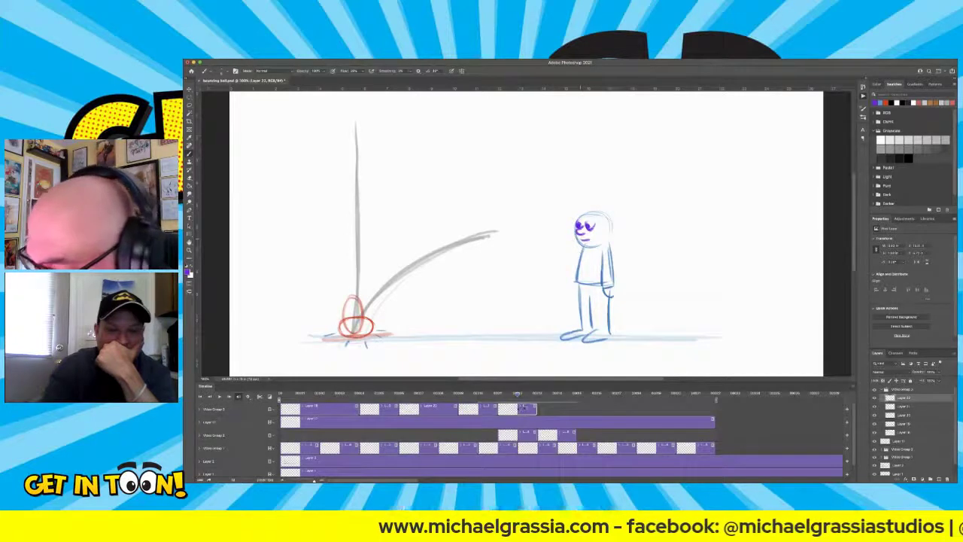
Compare the frames around the ball's impact and add a sixth, empty face layer with its clip directly after the fifth.
key(Right)
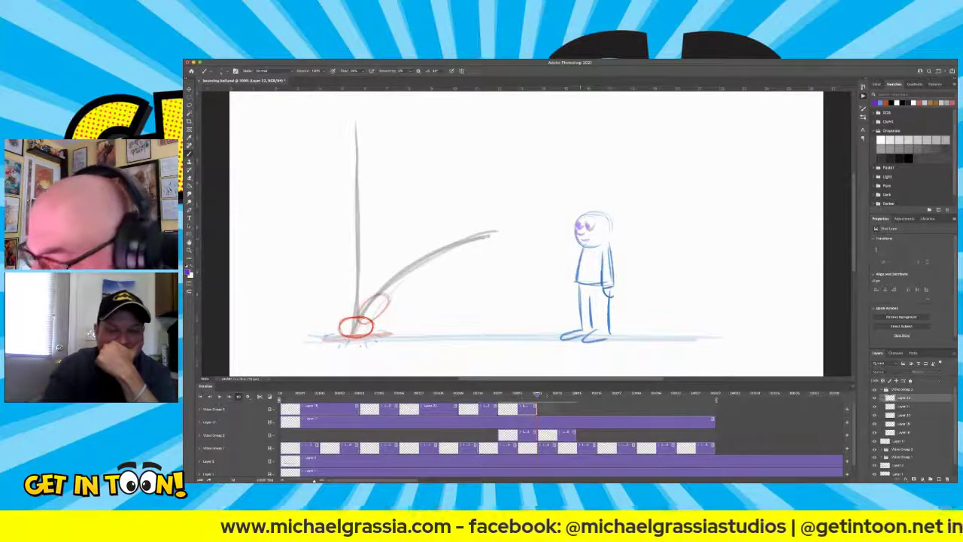
drag(538, 410, 522, 423)
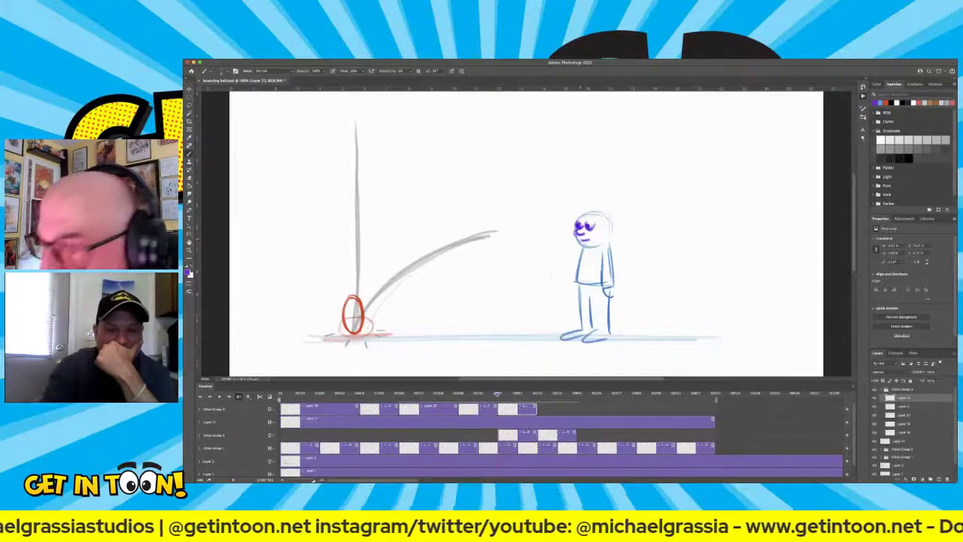
key(v)
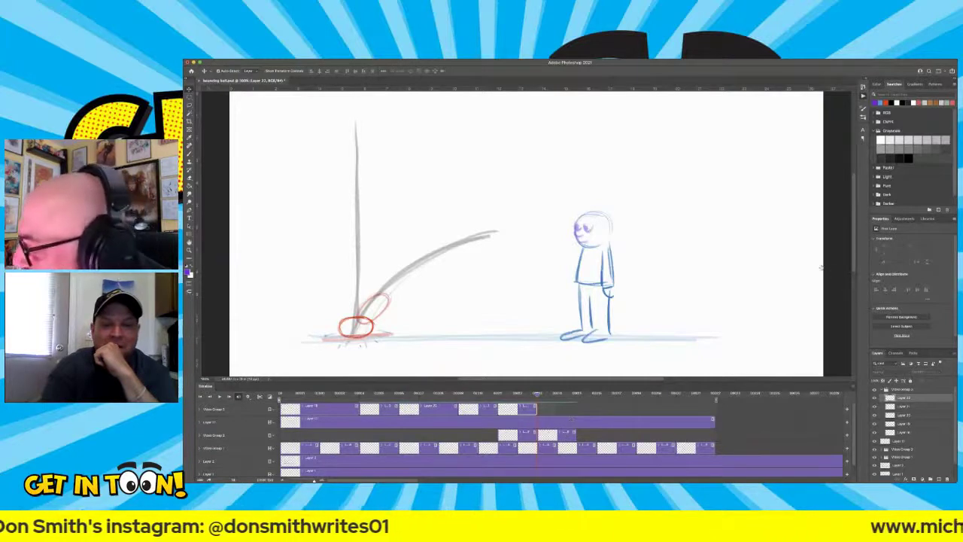
key(super+shift+alt+n)
click(564, 410)
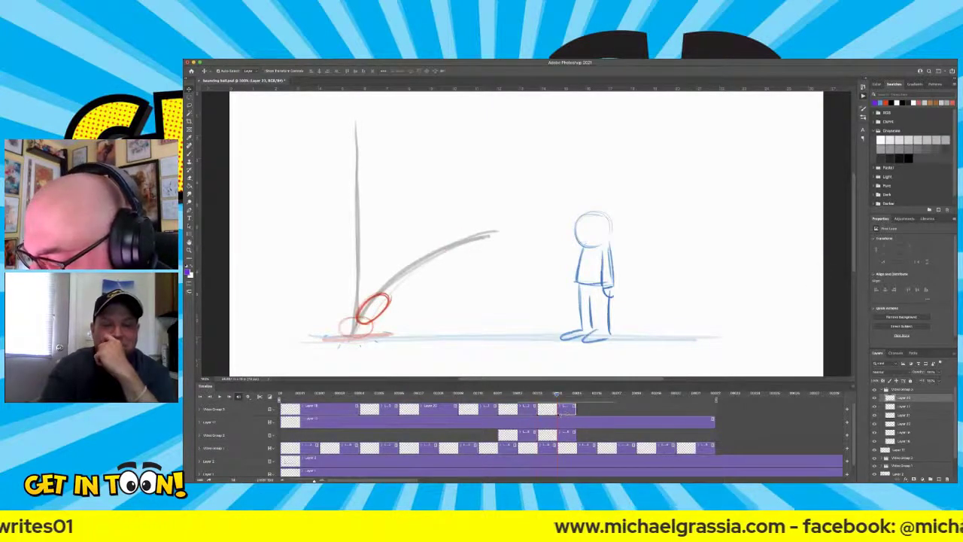
click(544, 416)
click(554, 418)
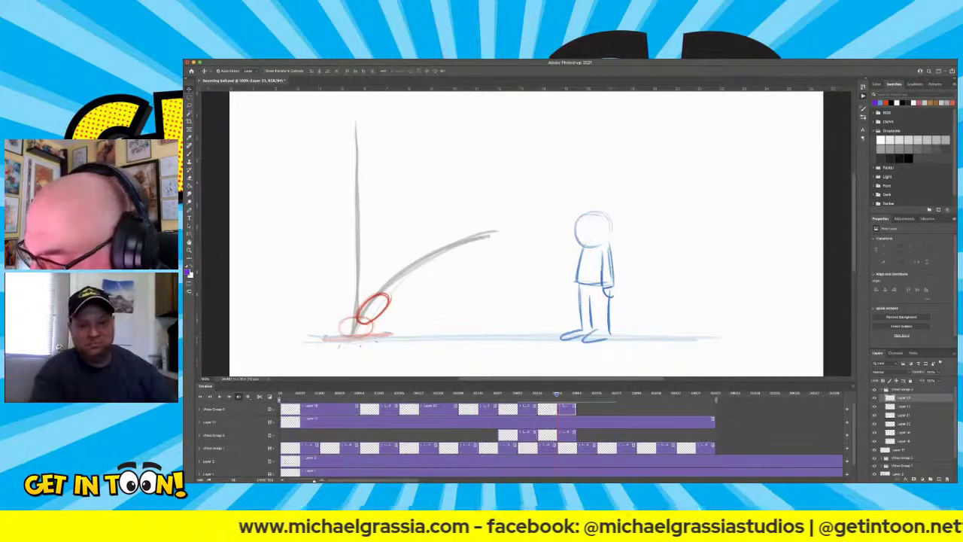
click(547, 412)
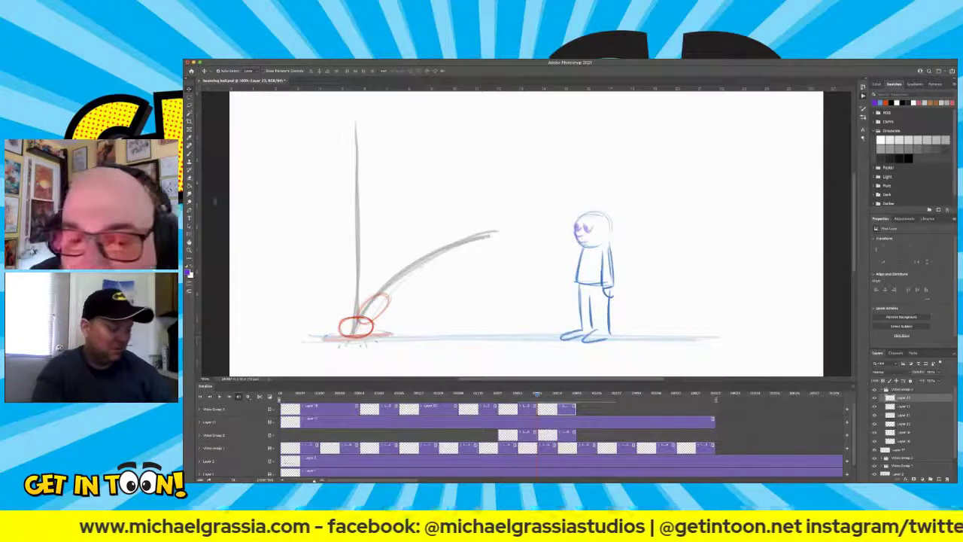
Draw the sixth face in purple at the ball's impact, with lowered eyes, a nose and a small frowning mouth.
key(b)
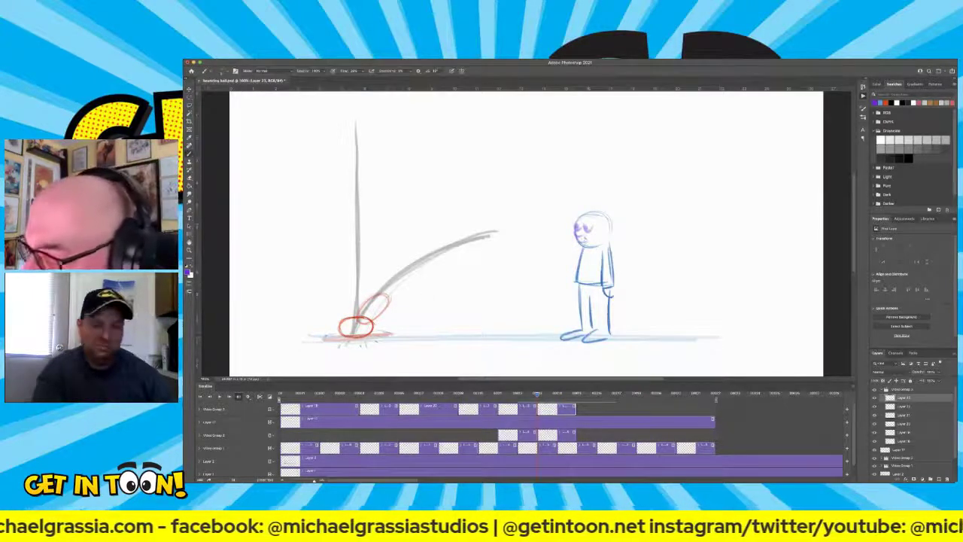
mouse_move(583, 226)
mouse_down()
mouse_move(592, 229)
mouse_move(581, 227)
mouse_up()
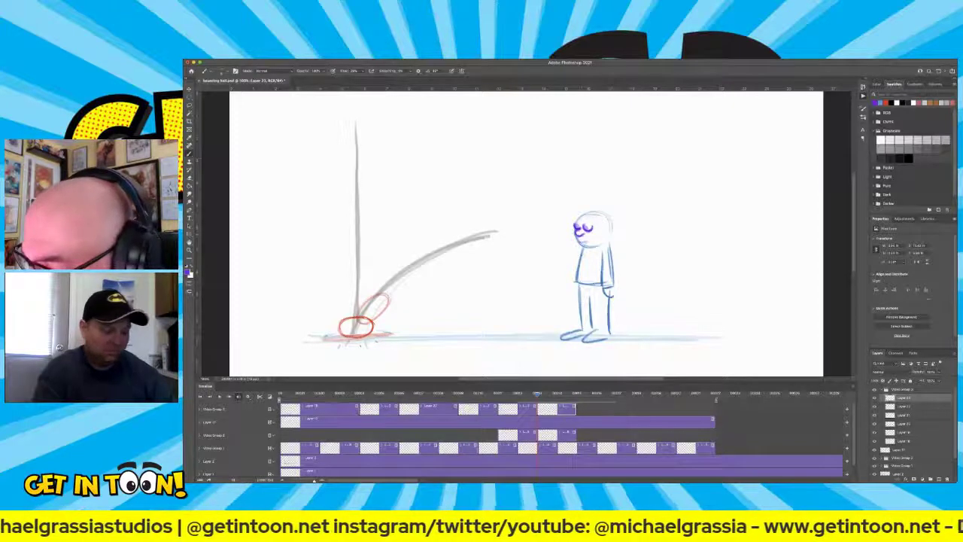
drag(582, 240, 590, 239)
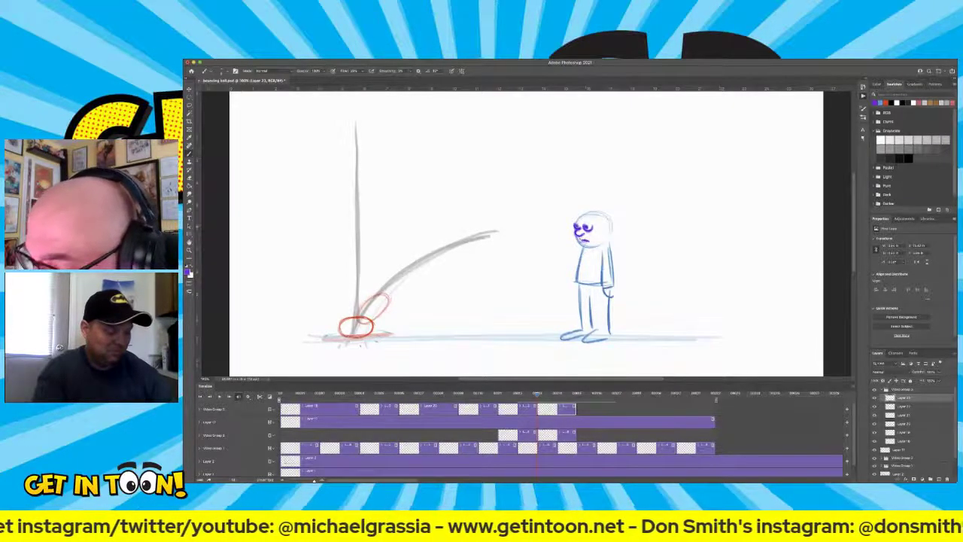
Add three more face layers for the ball's rebound, including purple open-mouthed faces, and extend the last clip to the animation's end.
key(space)
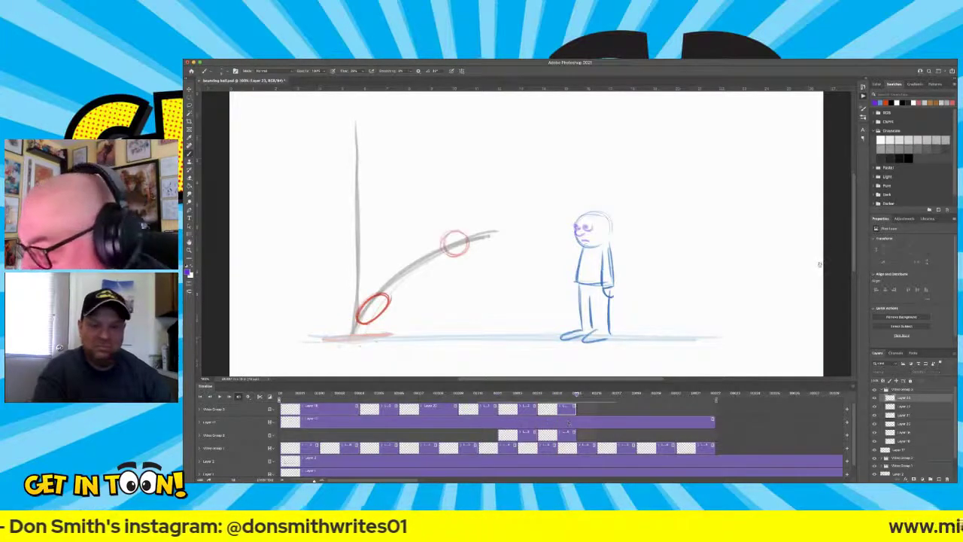
key(ctrl+shift+alt+n)
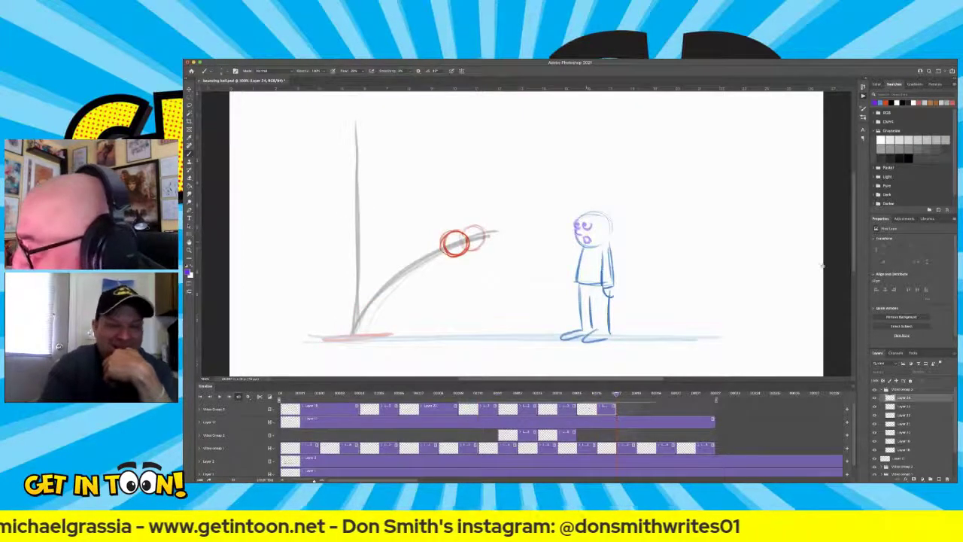
key(super+j)
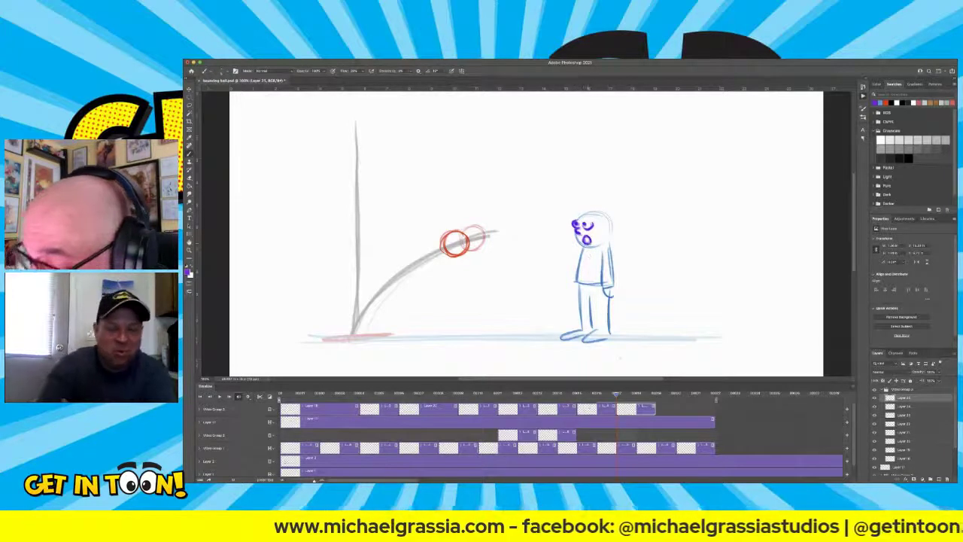
key(Left)
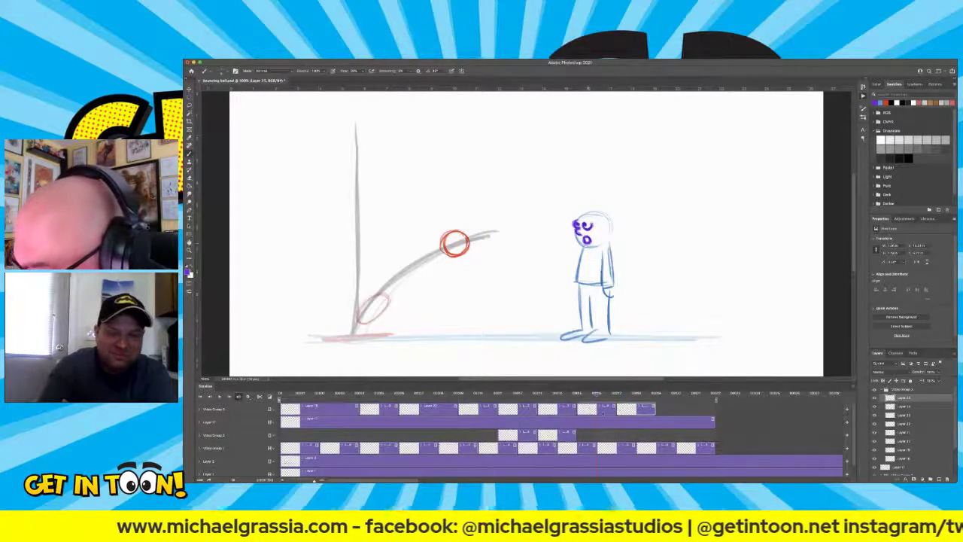
drag(603, 411, 658, 419)
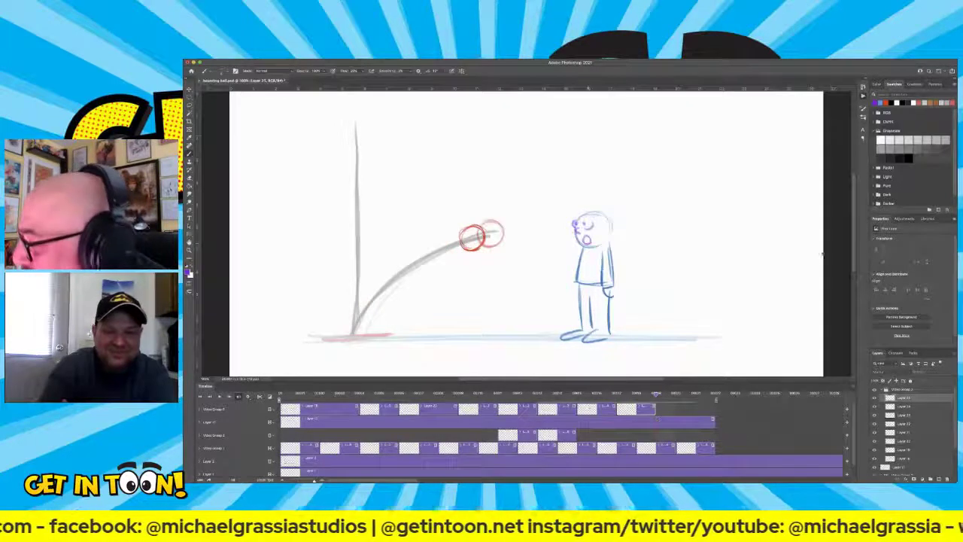
key(alt+shift+super+n)
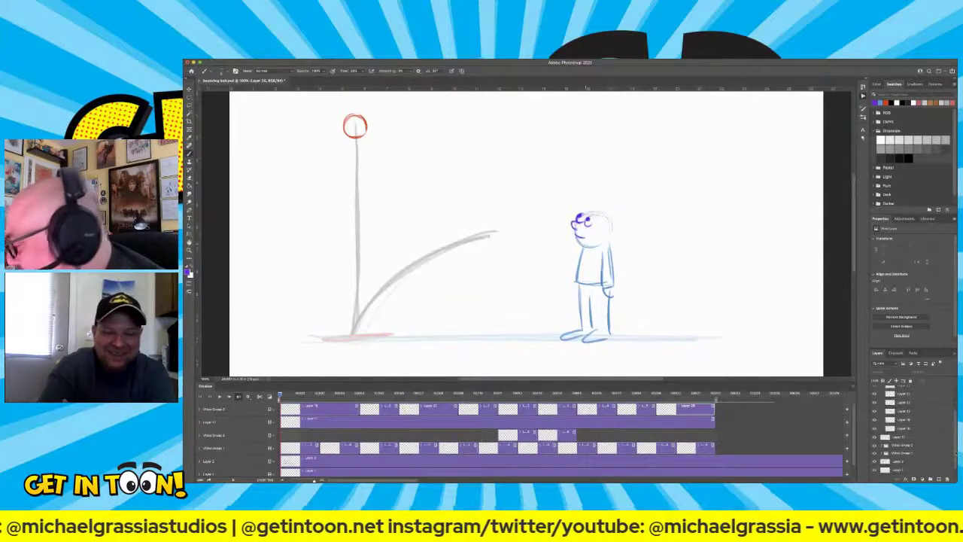
Hide the grey guide layer with the ball's path and ground line, and play the animation through.
click(875, 461)
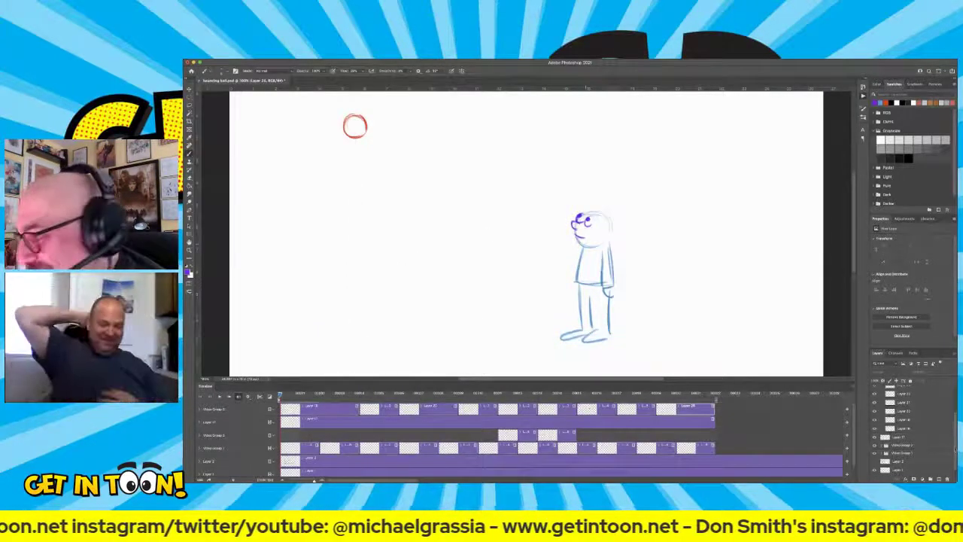
scroll(914, 432, up, 3)
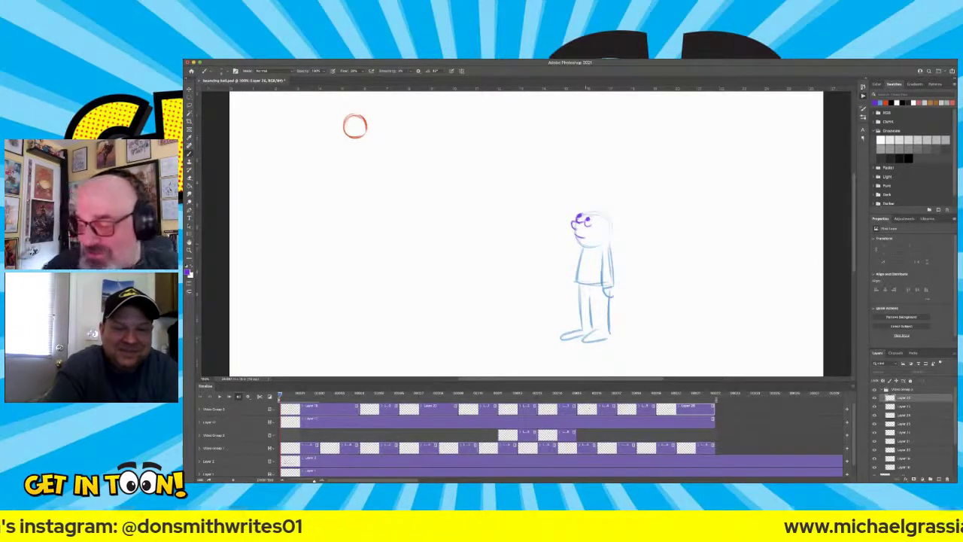
key(space)
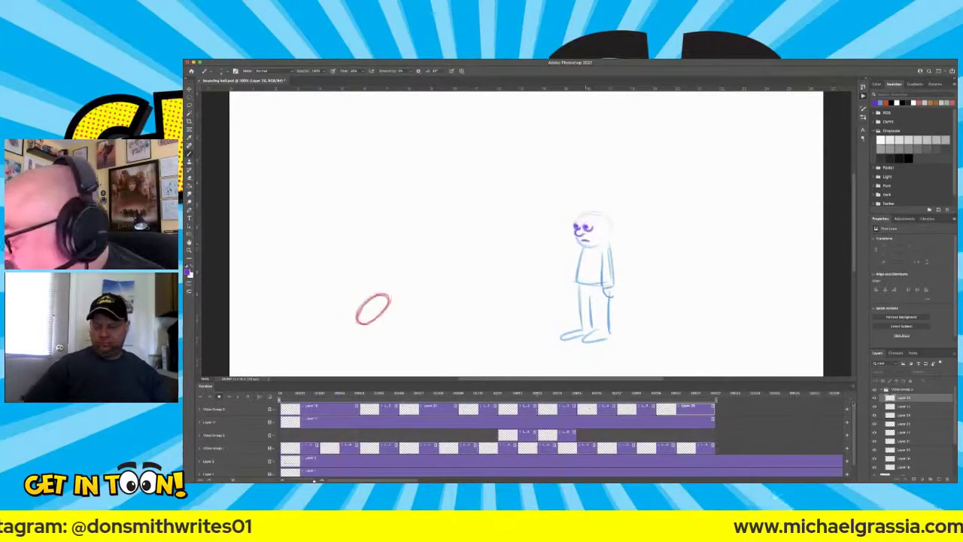
key(space)
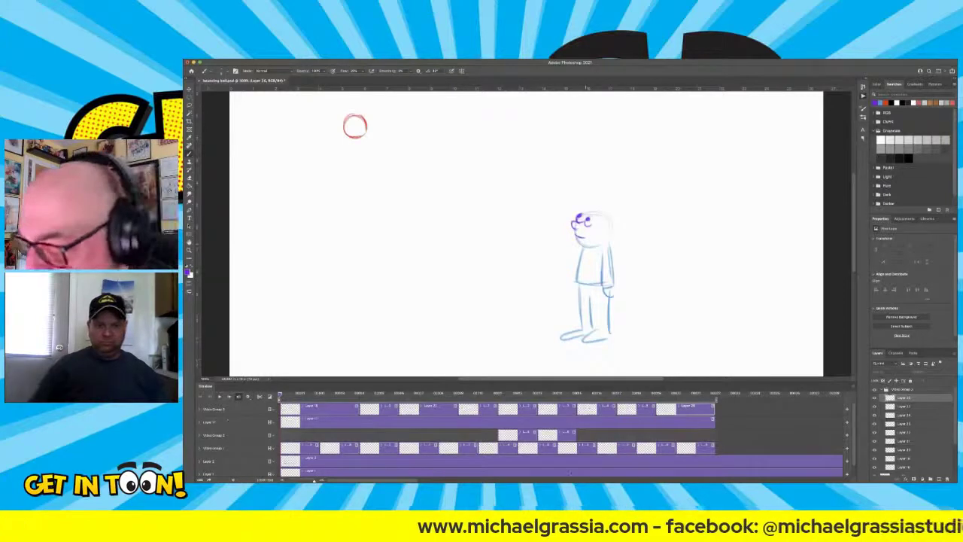
Add an inking layer above the face group, matching its clip to the first face's length, and lower the face group's opacity.
click(882, 406)
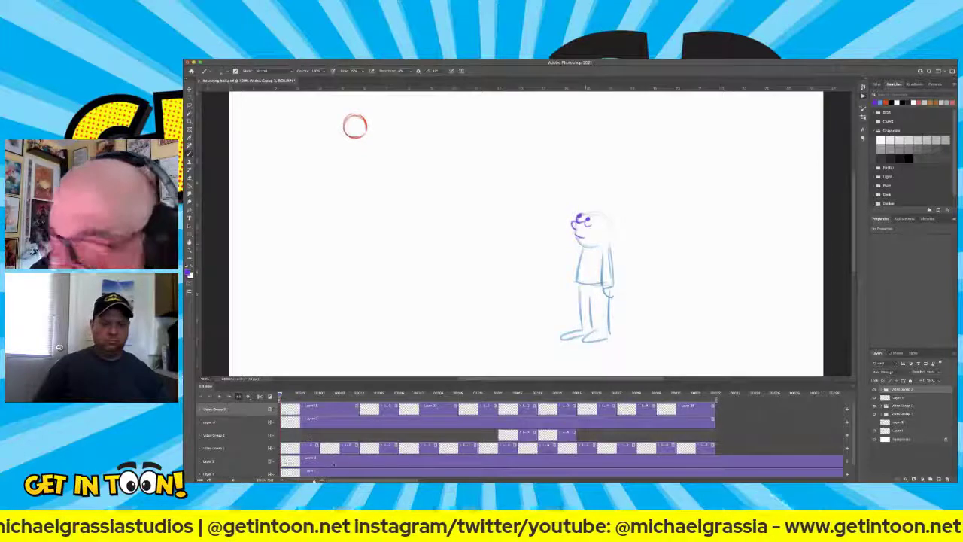
key(ctrl+alt+shift+n)
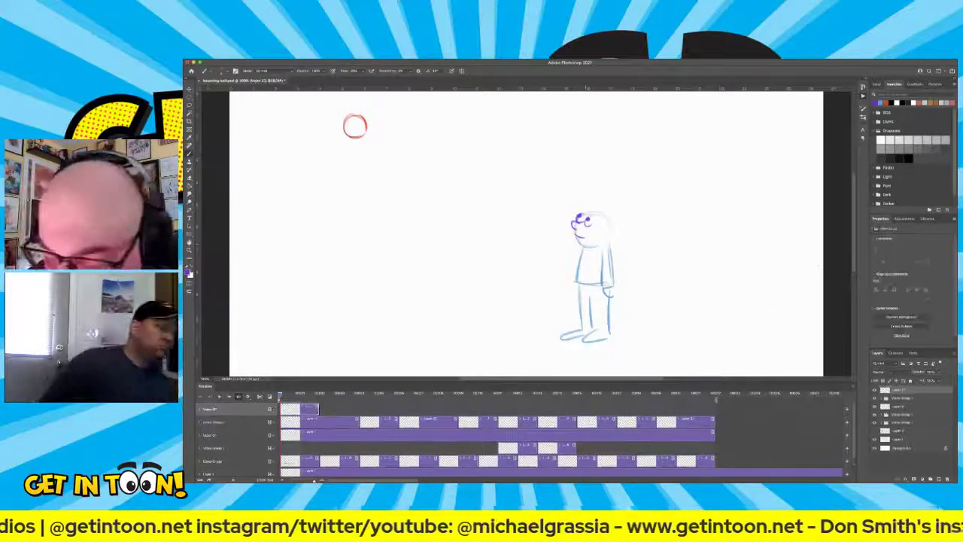
drag(319, 409, 359, 408)
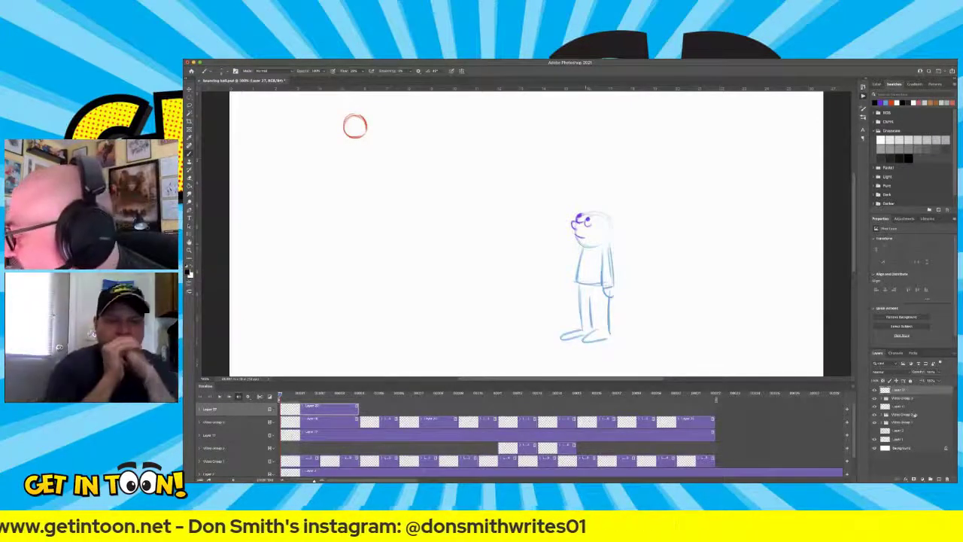
click(911, 398)
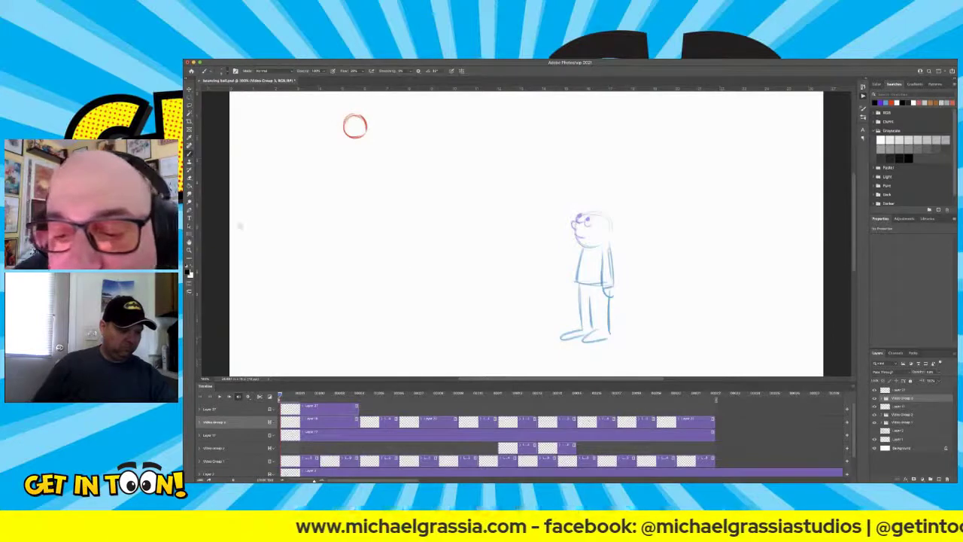
key(shift+5)
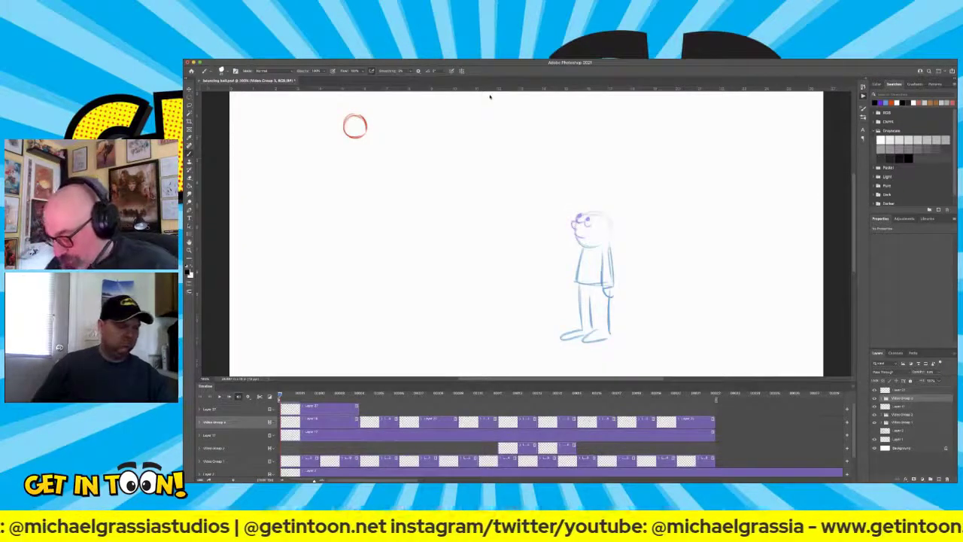
Ink the character's nose and jaw line in black on the new layer with a smaller brush, following the sketch.
key(super+plus)
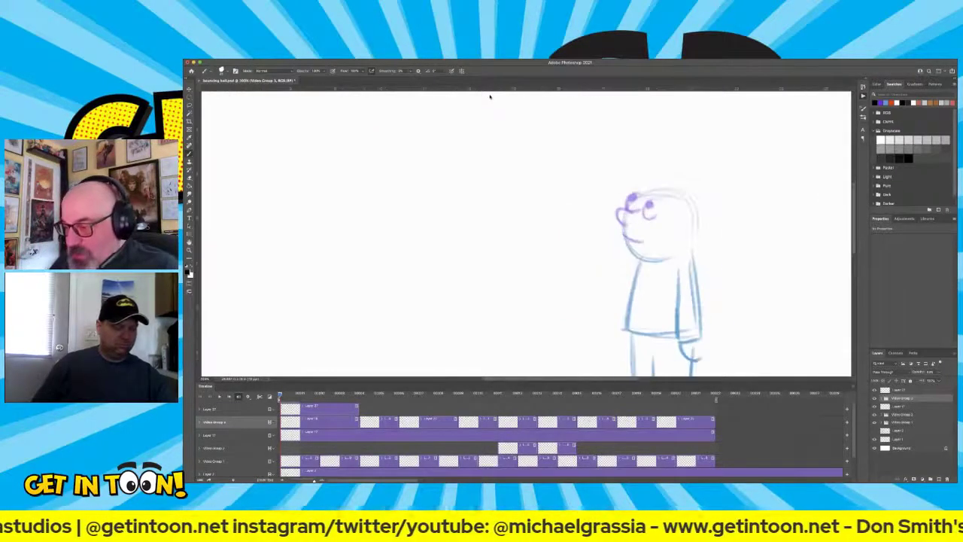
key(space)
drag(670, 301, 453, 286)
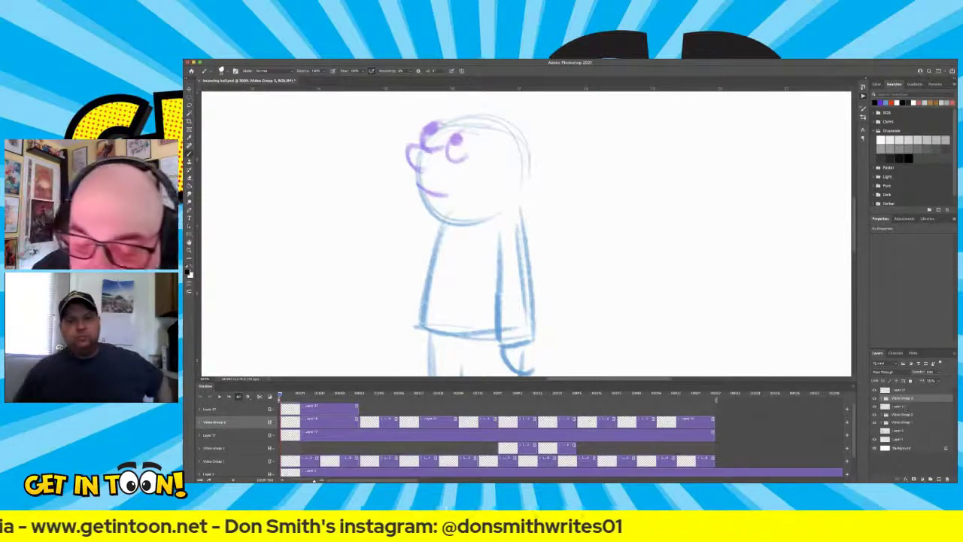
click(331, 410)
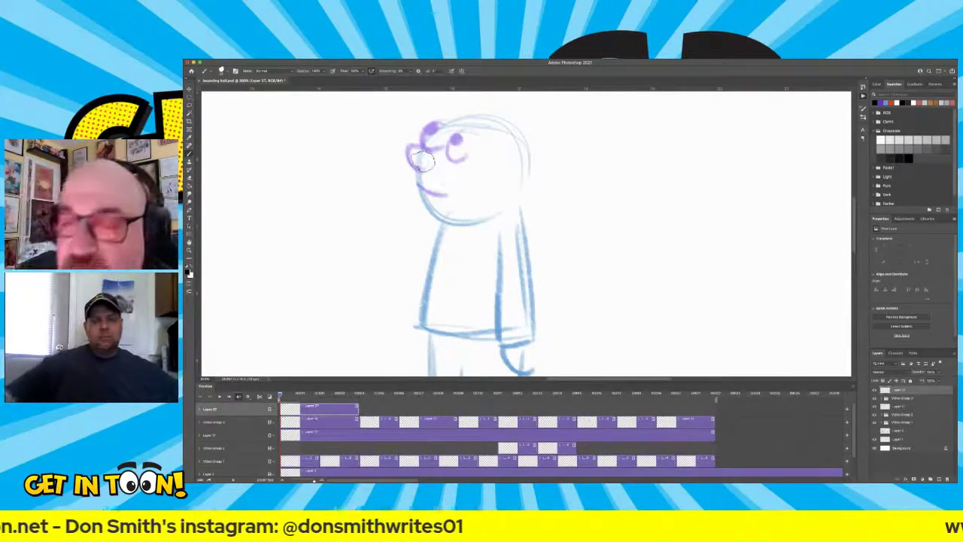
key([)
key([)
key([)
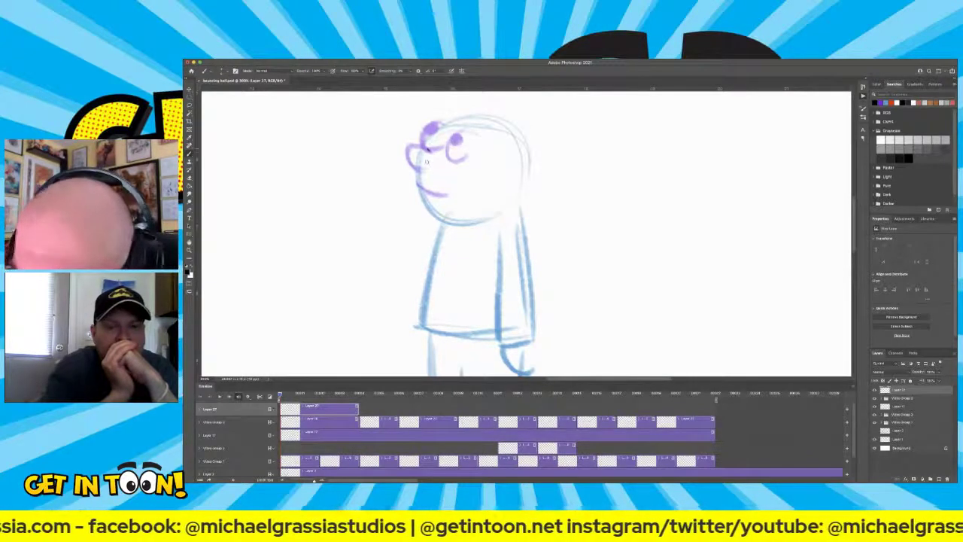
mouse_move(426, 143)
mouse_down()
mouse_move(412, 140)
mouse_move(405, 158)
mouse_move(408, 170)
mouse_move(422, 172)
mouse_move(424, 203)
mouse_move(438, 220)
mouse_move(472, 227)
mouse_move(503, 216)
mouse_up()
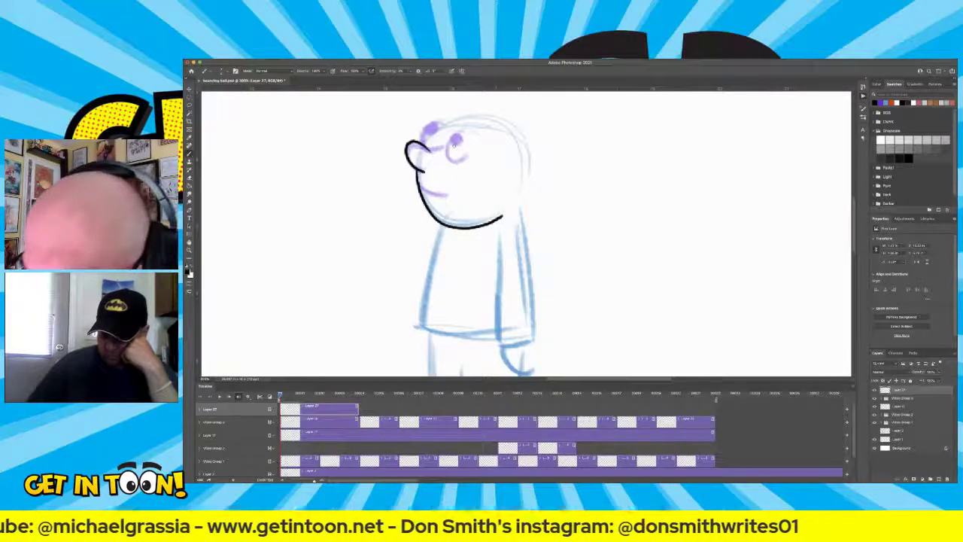
Ink both eyes in black with pupils looking up at the ball, and trace the smiling mouth.
mouse_move(456, 136)
mouse_down()
mouse_move(458, 176)
mouse_move(465, 171)
mouse_move(454, 134)
mouse_move(469, 143)
mouse_move(465, 160)
mouse_move(460, 136)
mouse_up()
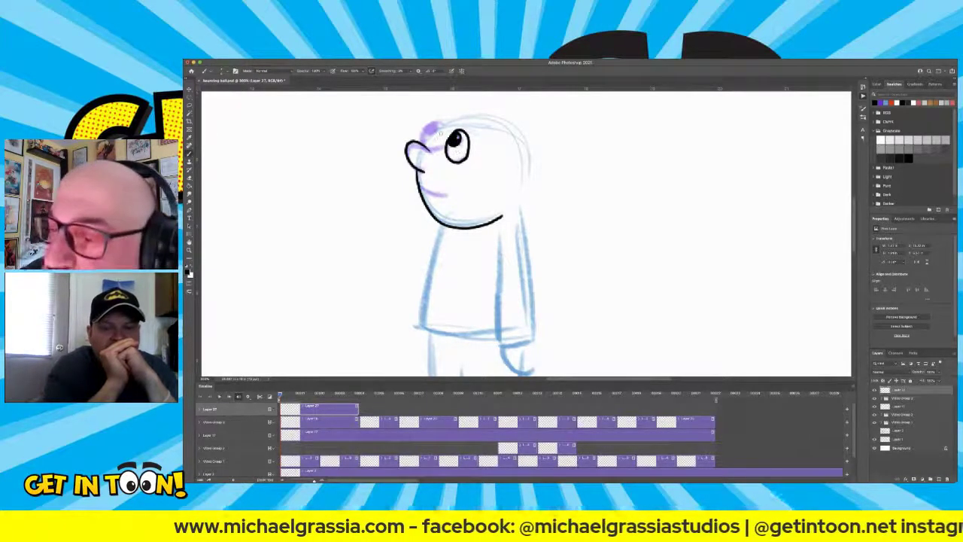
mouse_move(448, 125)
mouse_down()
mouse_move(430, 126)
mouse_move(425, 146)
mouse_up()
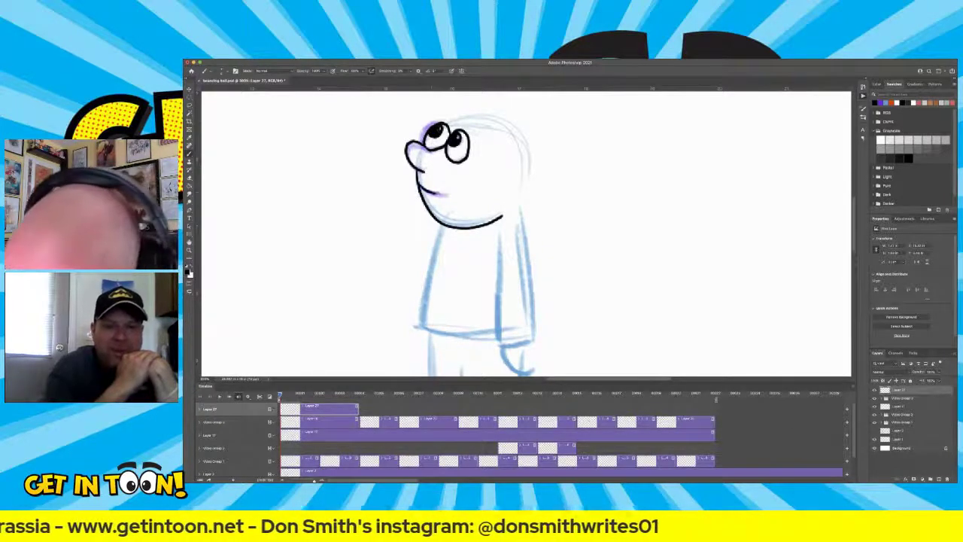
drag(432, 194, 449, 194)
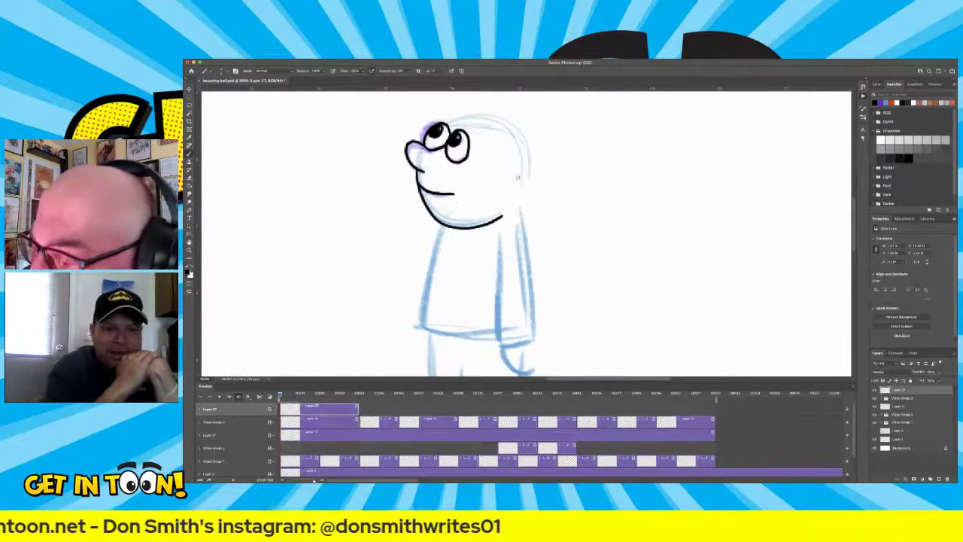
Ink the ear with its inner detail and close the head outline in black around the back and top.
mouse_move(520, 161)
mouse_down()
mouse_move(527, 195)
mouse_move(518, 203)
mouse_move(512, 193)
mouse_up()
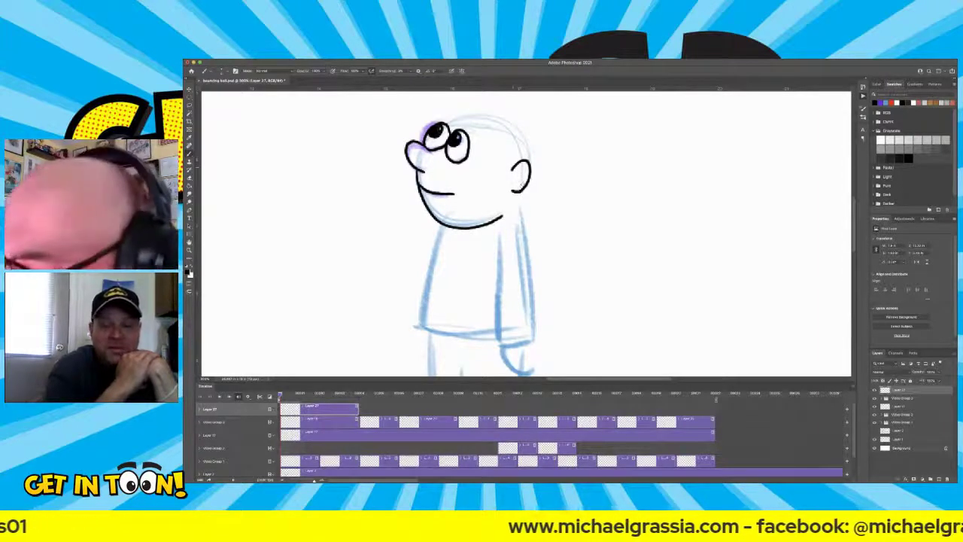
drag(519, 167, 506, 215)
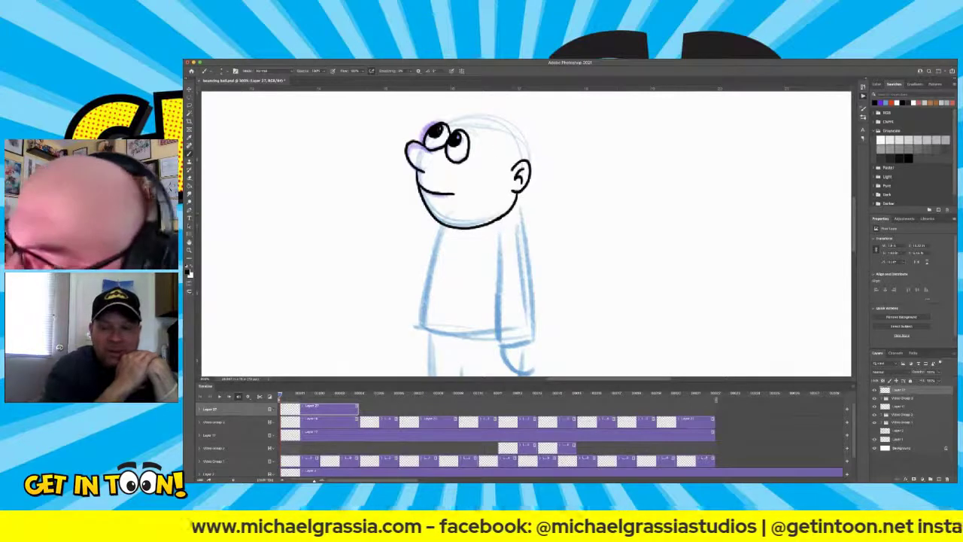
mouse_move(444, 130)
mouse_down()
mouse_move(452, 112)
mouse_move(496, 112)
mouse_move(519, 125)
mouse_move(529, 161)
mouse_up()
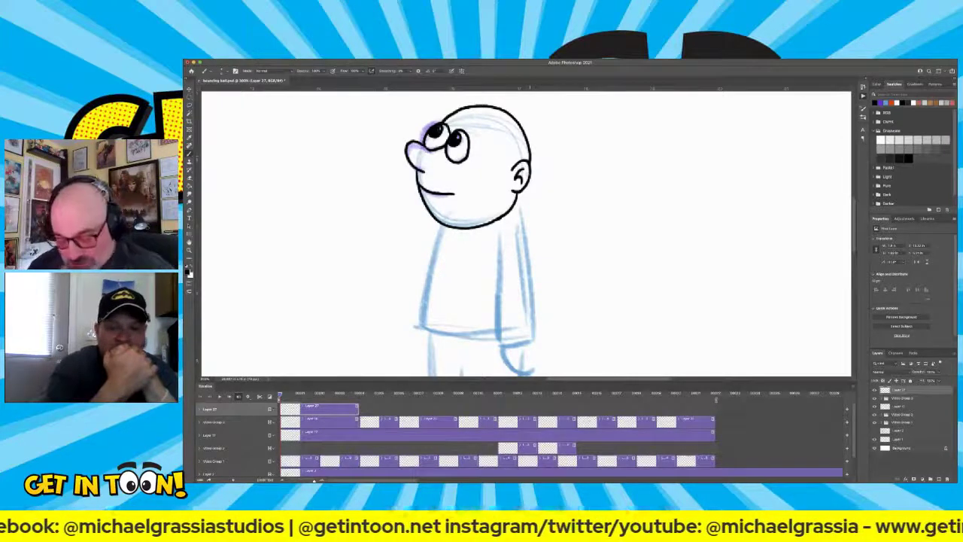
Redo the head outline in black over the top and back of the head to the ear, and ink the eyebrows and mouth corner.
key(ctrl+z)
drag(445, 130, 474, 114)
drag(484, 118, 494, 122)
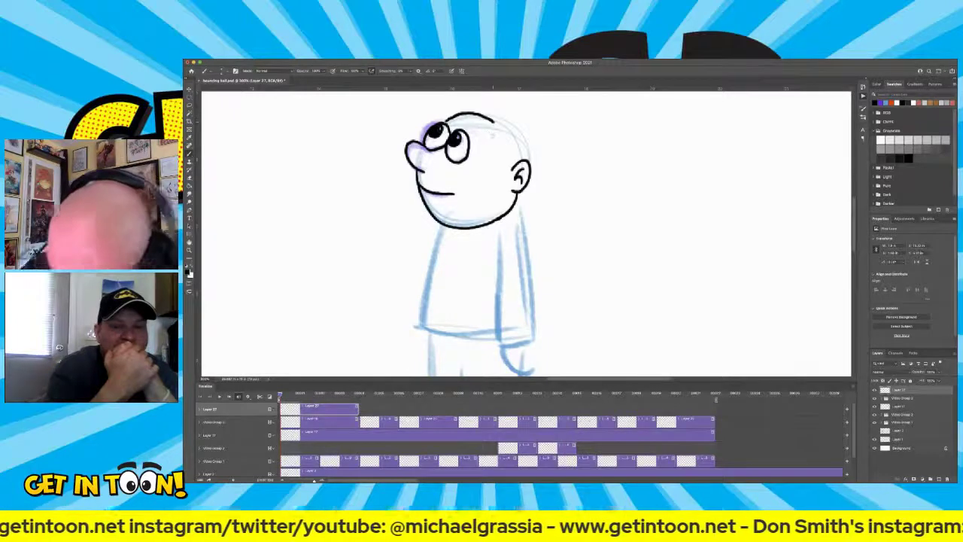
key(ctrl+z)
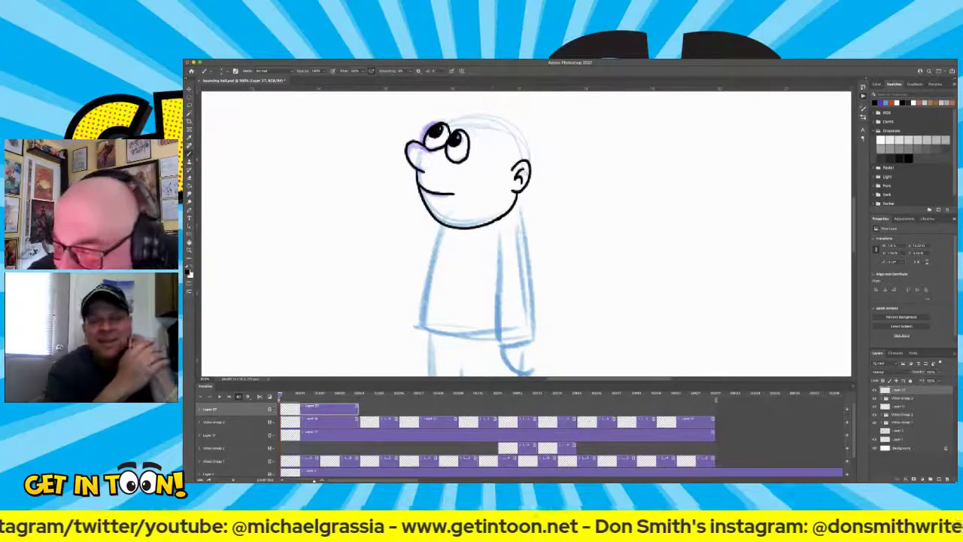
mouse_move(526, 169)
mouse_down()
mouse_move(507, 122)
mouse_move(471, 115)
mouse_move(444, 126)
mouse_move(472, 137)
mouse_move(452, 117)
mouse_up()
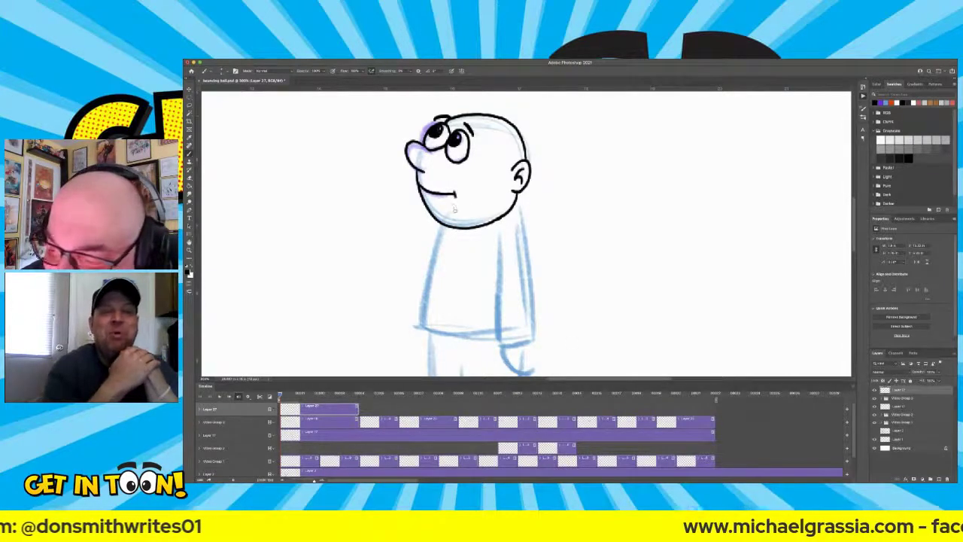
Ink the arm, sleeve cuff and hand in black, and trace the shirt's front edge and hem.
scroll(479, 233, down, 2)
scroll(493, 233, down, 3)
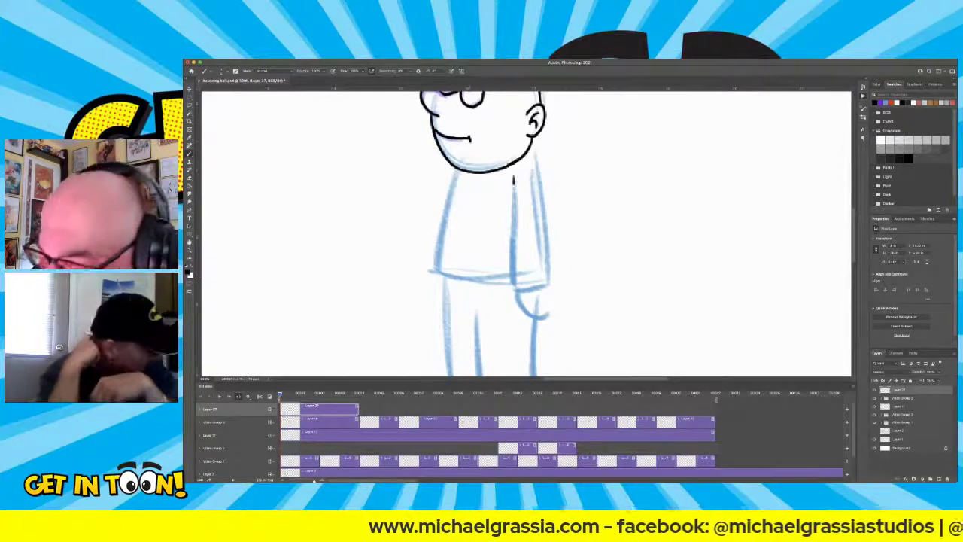
mouse_move(514, 181)
mouse_down()
mouse_move(509, 289)
mouse_move(555, 289)
mouse_up()
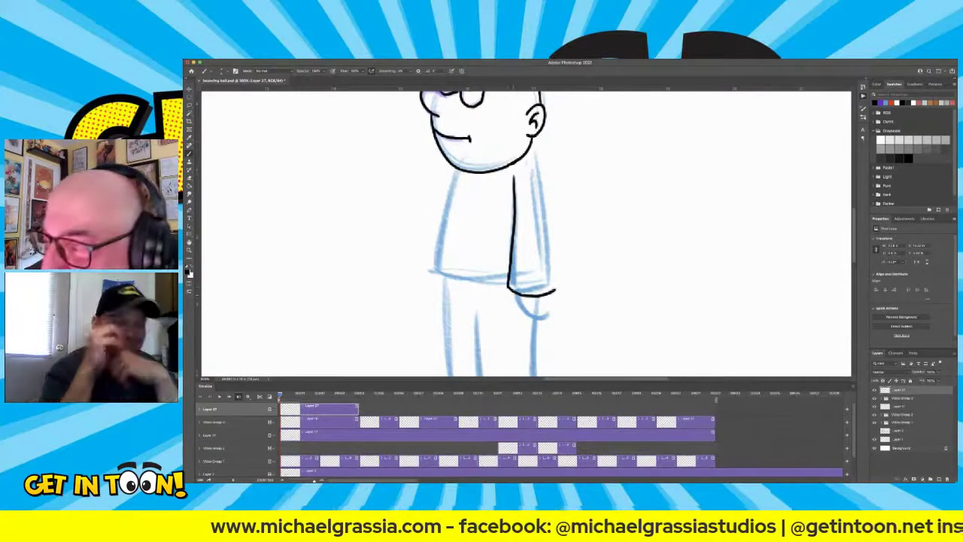
mouse_move(529, 150)
mouse_down()
mouse_move(554, 285)
mouse_move(531, 320)
mouse_move(562, 321)
mouse_move(554, 310)
mouse_up()
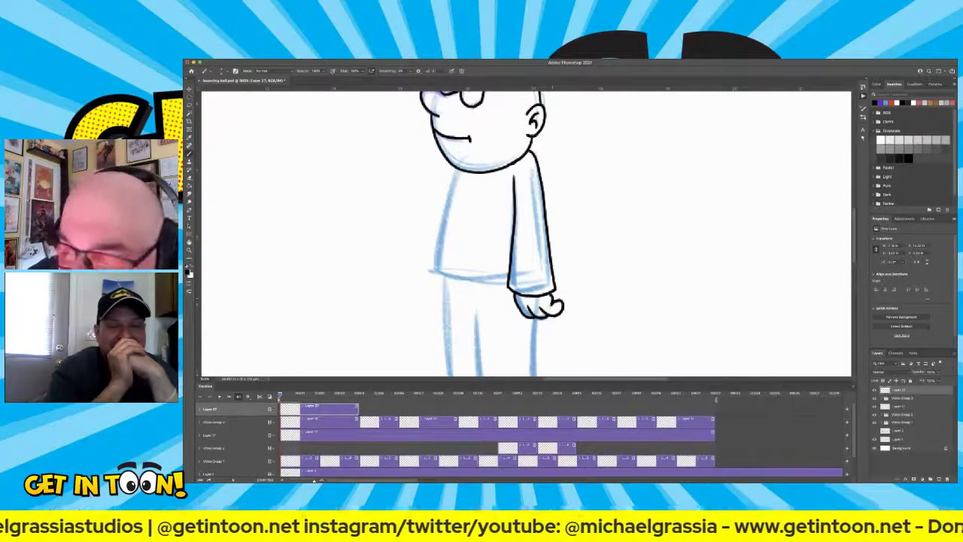
mouse_move(456, 167)
mouse_down()
mouse_move(433, 291)
mouse_move(515, 300)
mouse_up()
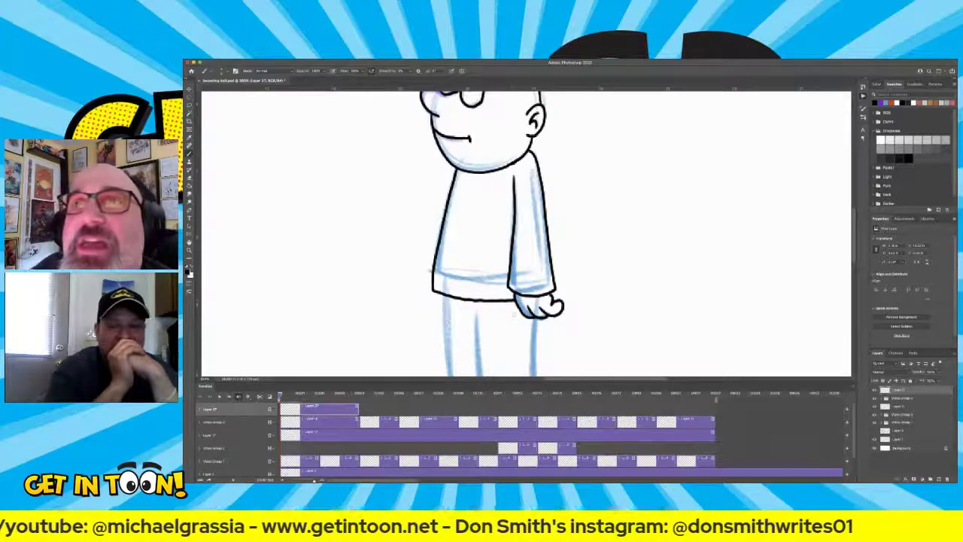
Ink both legs and shoes in black below the shirt, following the sketch loosely.
scroll(514, 314, down, 5)
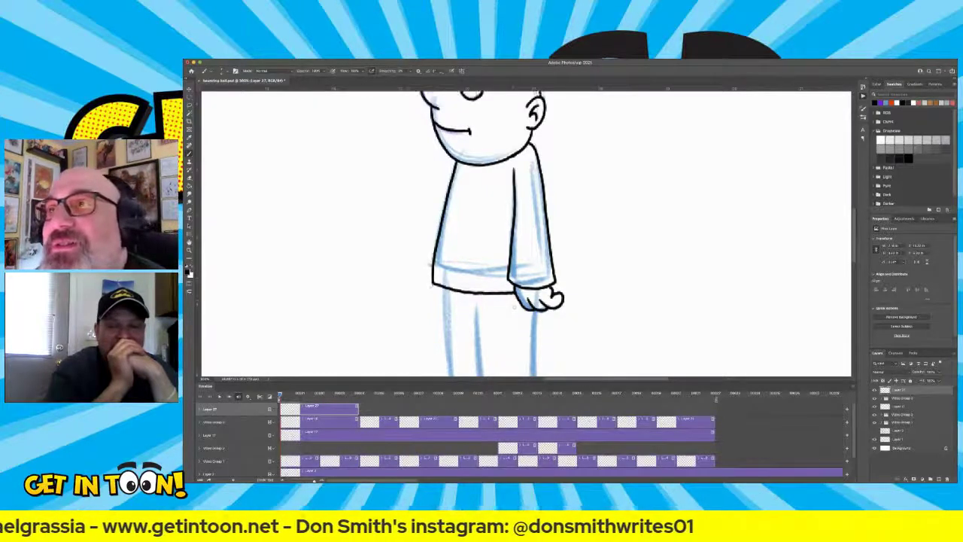
scroll(489, 225, down, 1)
drag(475, 142, 483, 251)
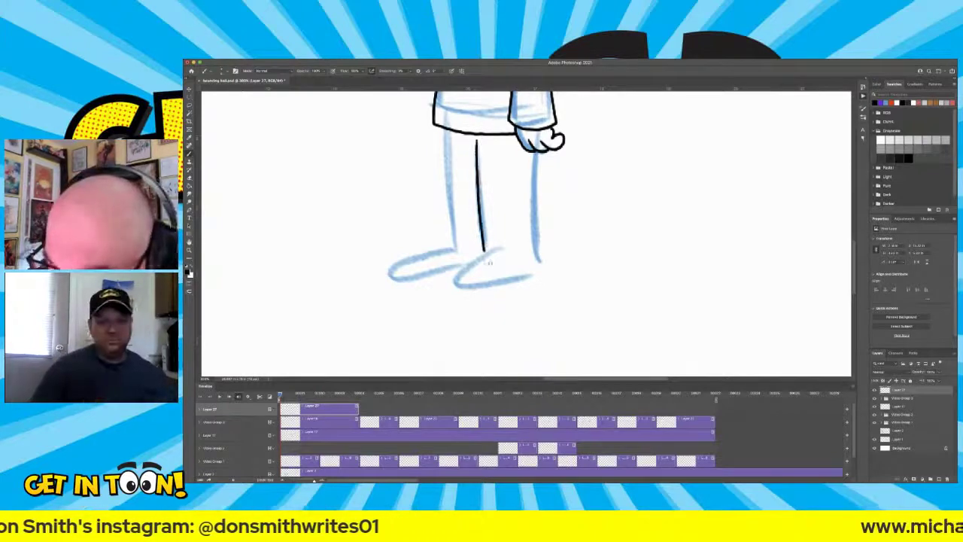
mouse_move(442, 130)
mouse_down()
mouse_move(448, 245)
mouse_move(401, 263)
mouse_move(452, 278)
mouse_move(467, 268)
mouse_move(456, 283)
mouse_move(525, 286)
mouse_move(540, 258)
mouse_up()
drag(535, 150, 538, 257)
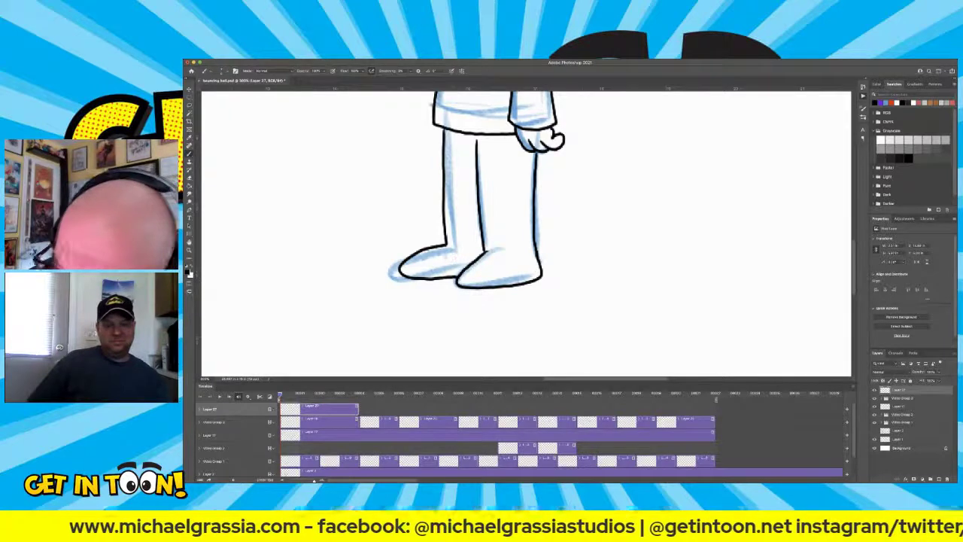
mouse_move(446, 246)
mouse_down()
mouse_move(539, 245)
mouse_move(517, 356)
mouse_move(542, 412)
mouse_move(565, 422)
mouse_up()
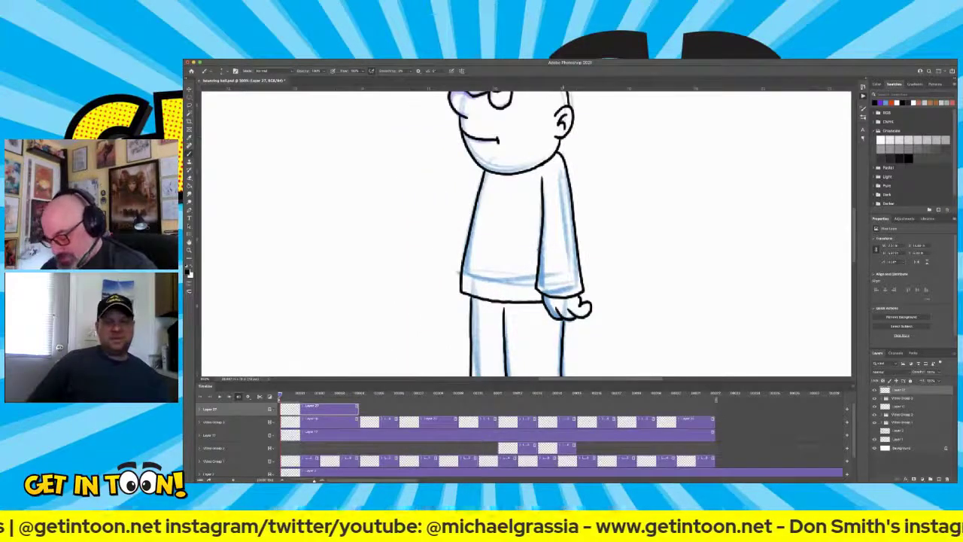
Compare the inked pose with the next face position on the timeline, return to the start and hide the character's face and body sketch layers.
key(super+minus)
key(super+minus)
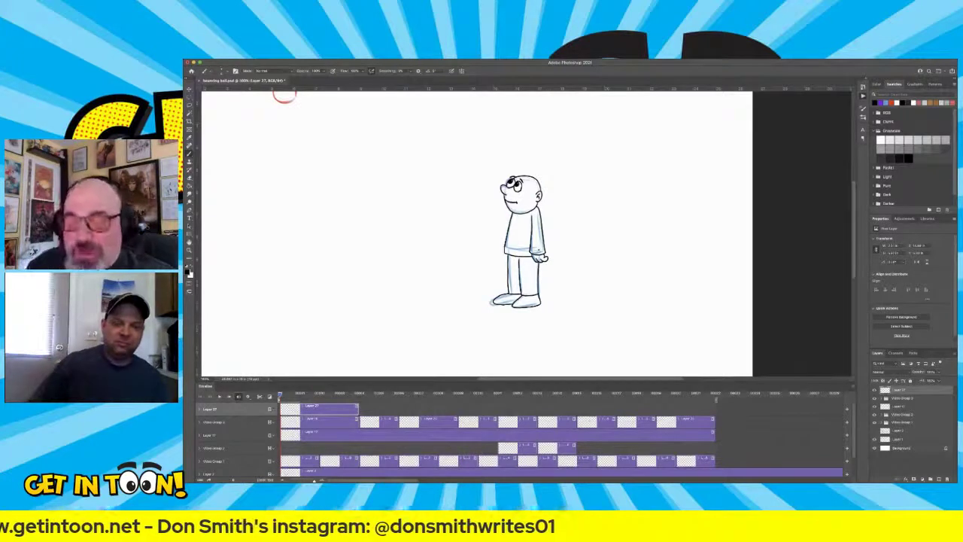
drag(280, 396, 361, 406)
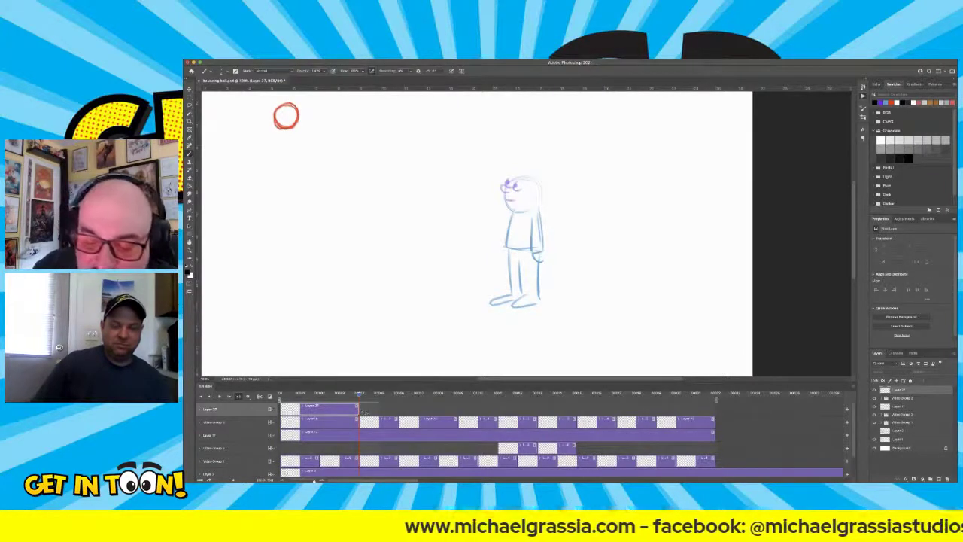
drag(360, 395, 280, 395)
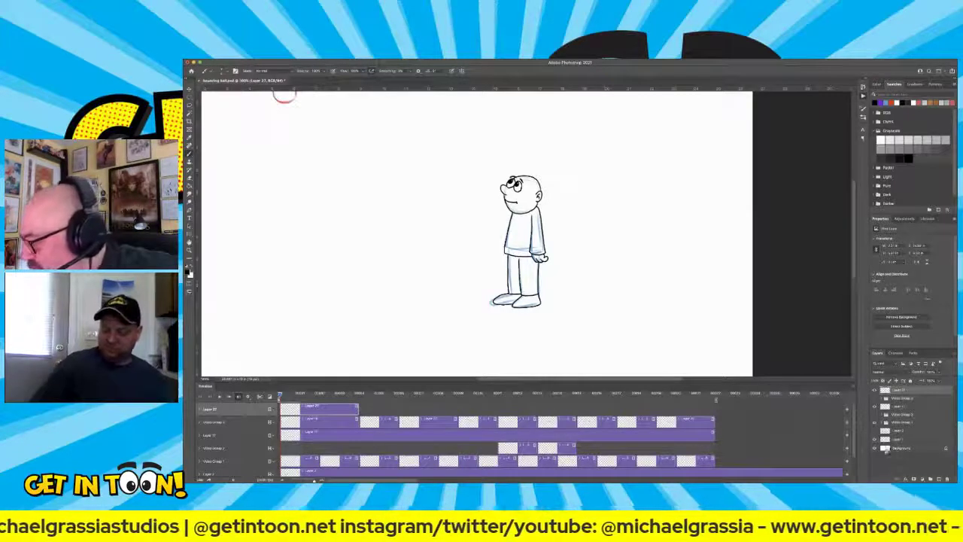
click(874, 422)
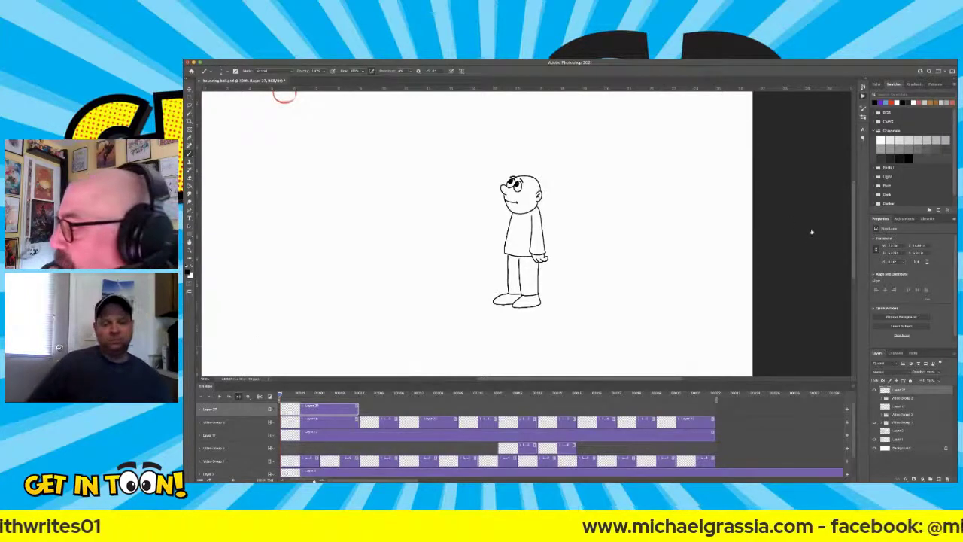
Add a new layer for colour and extend its clip to match the ink layer's length.
key(alt+shift+super+n)
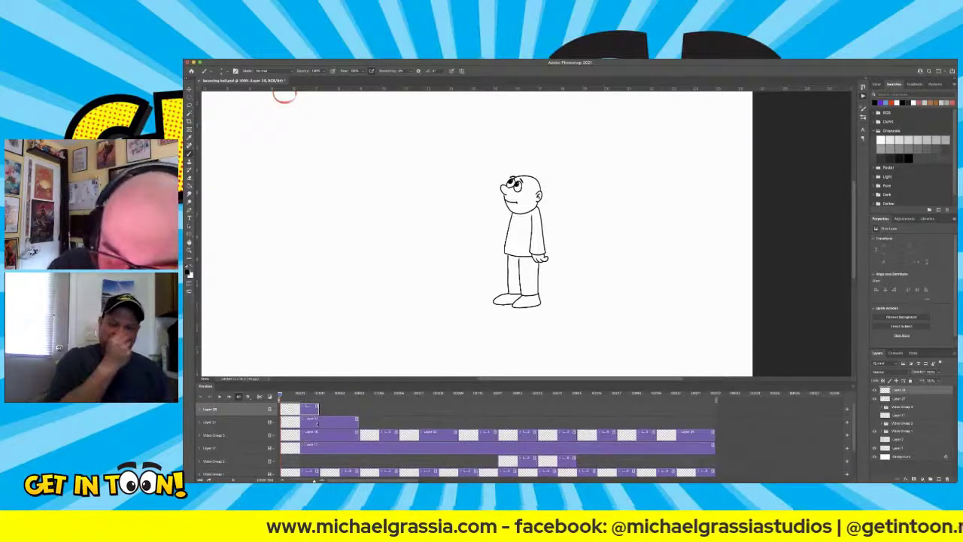
drag(317, 421, 358, 422)
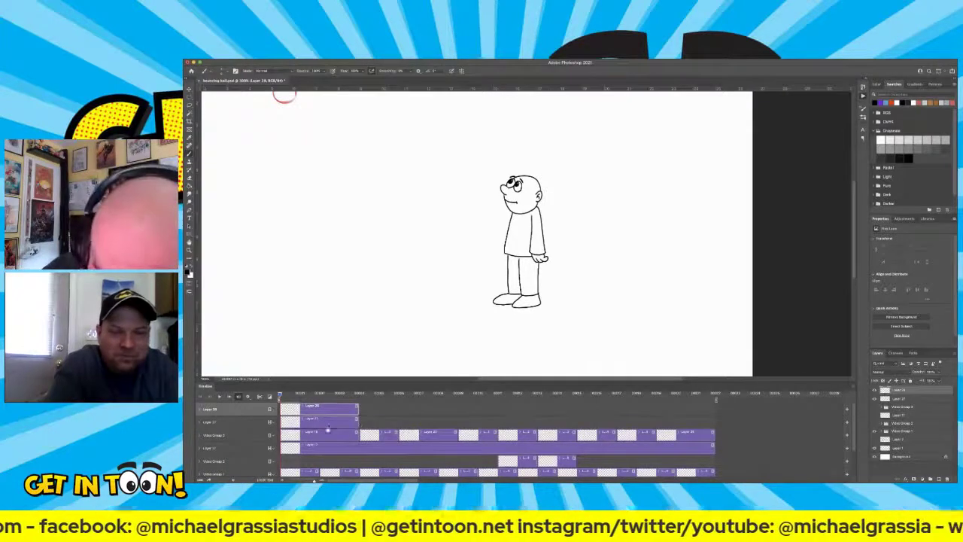
key(super+g)
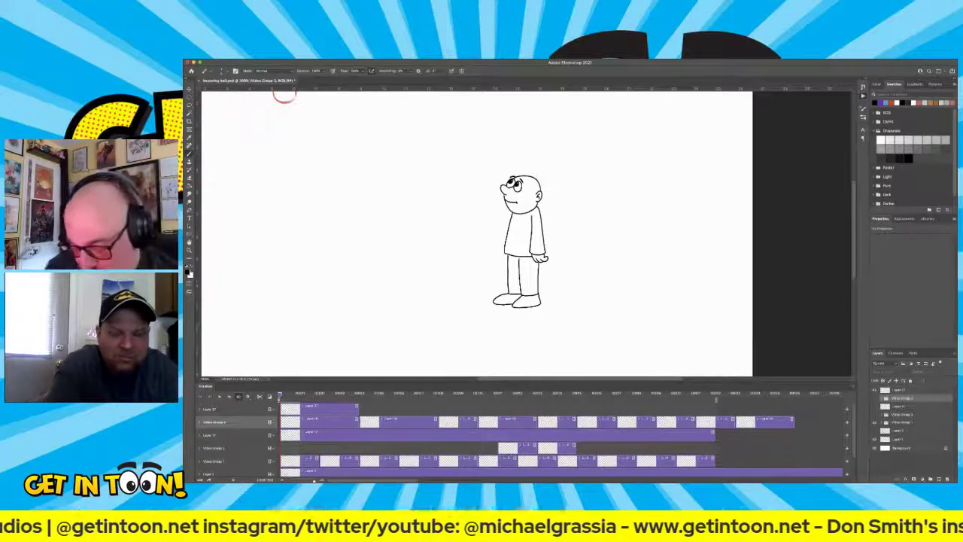
key(super+g)
key(super+z)
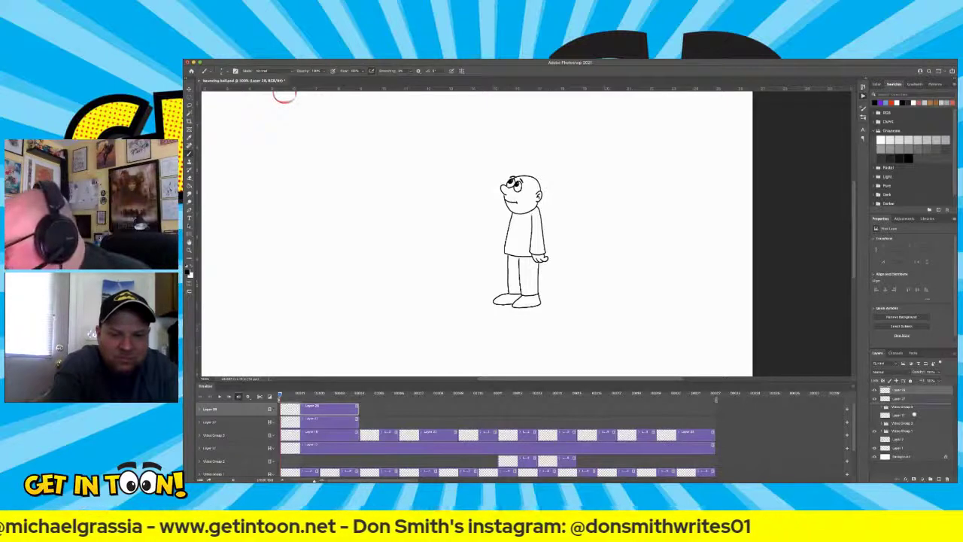
Place the new layer beneath the ink layer and fill the character's shirt with bright green.
key(super+bracketleft)
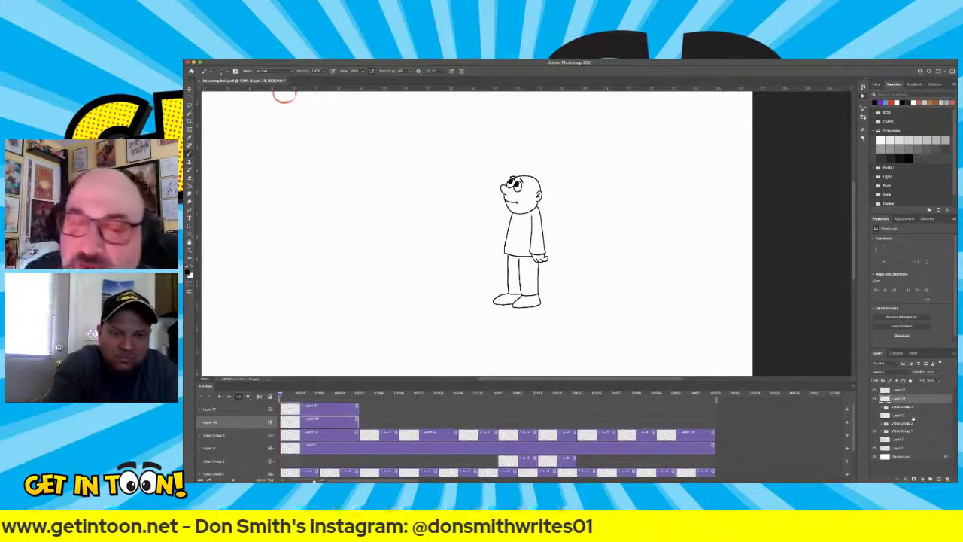
key(i)
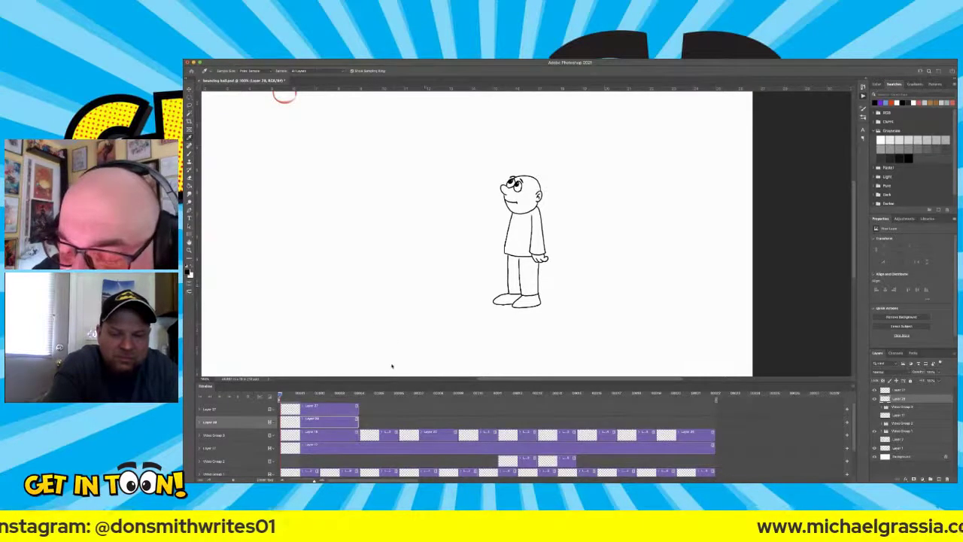
key(b)
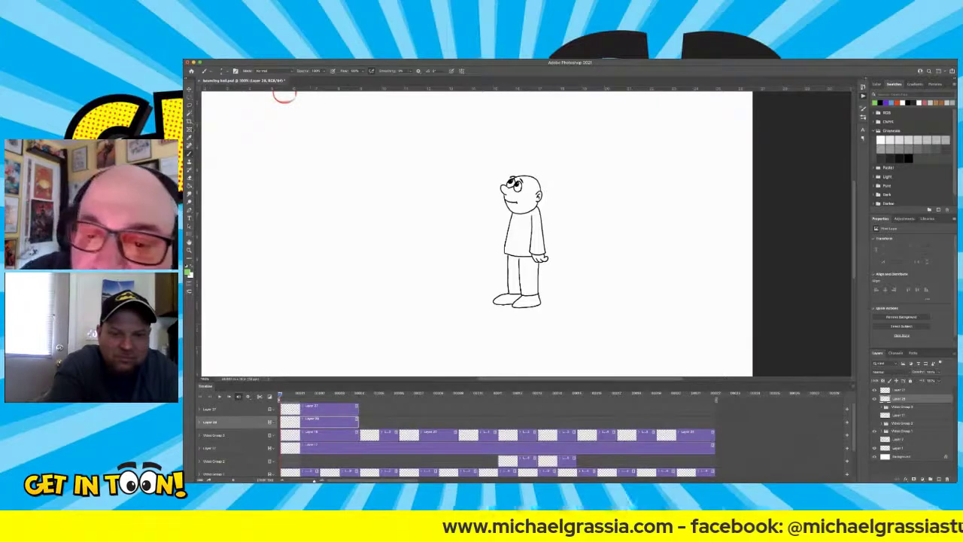
key(l)
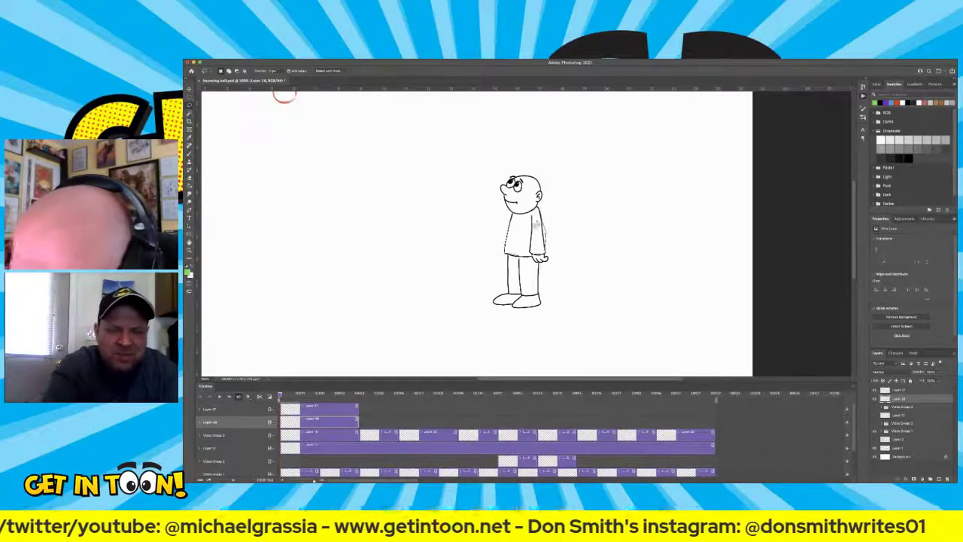
key(super+d)
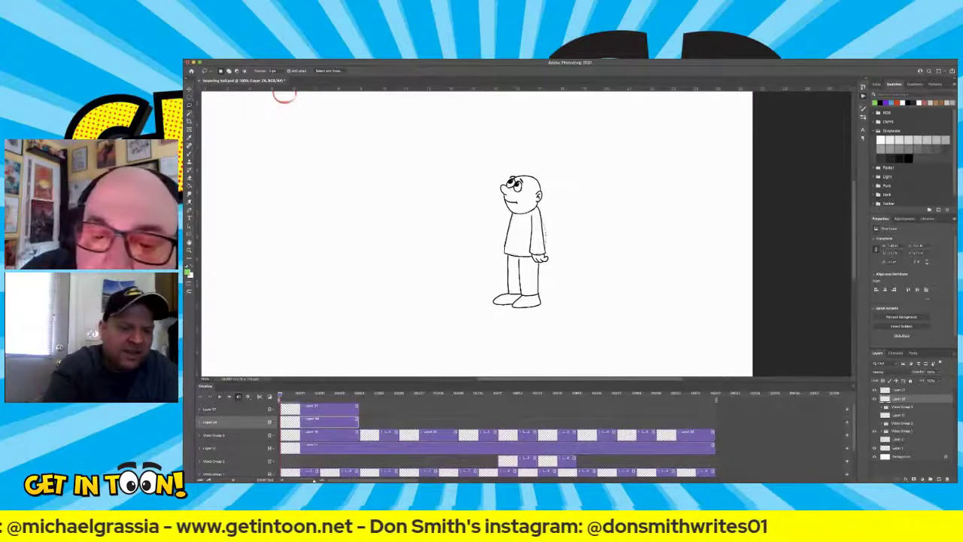
key(g)
click(522, 255)
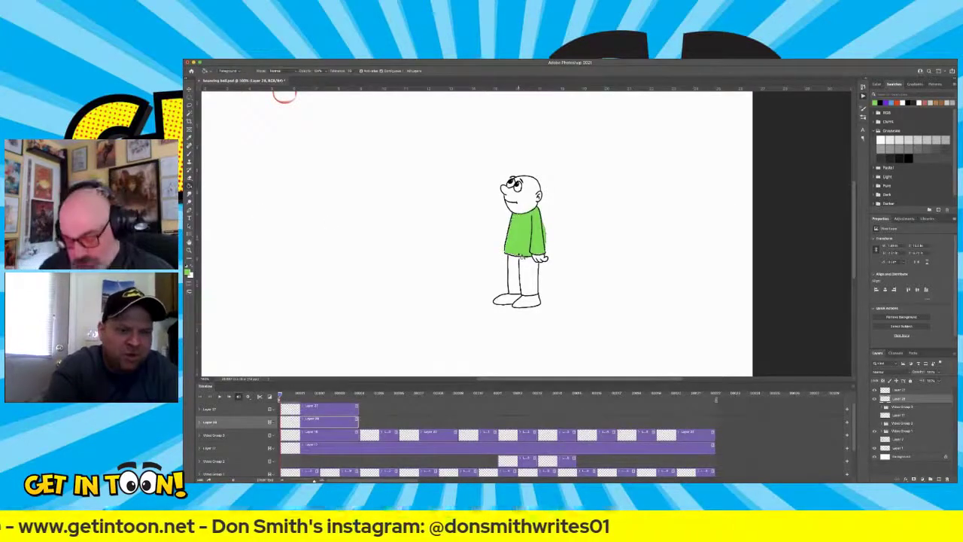
Erase the green that spills outside the shirt's outline, using a smaller eraser.
key(b)
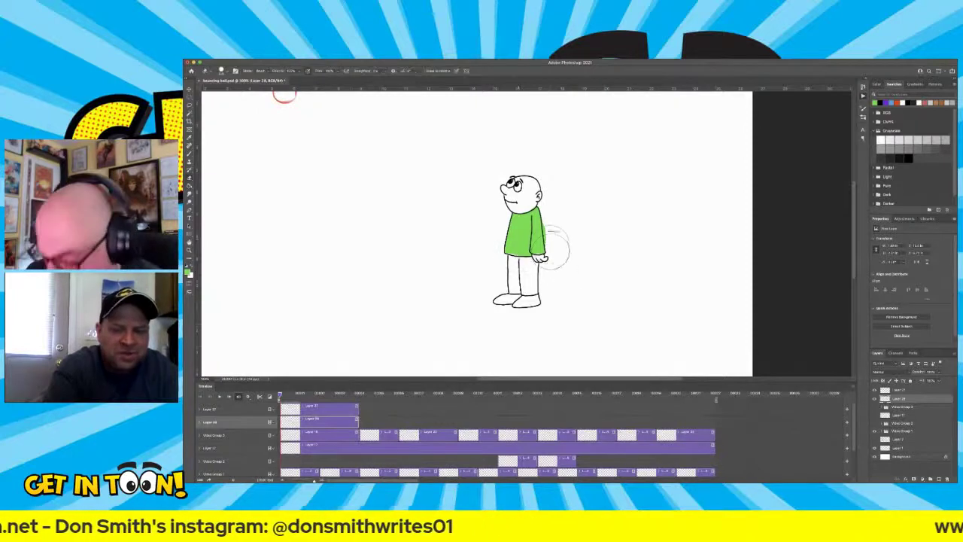
key(bracketleft)
key(bracketleft)
key(bracketleft)
key(bracketleft)
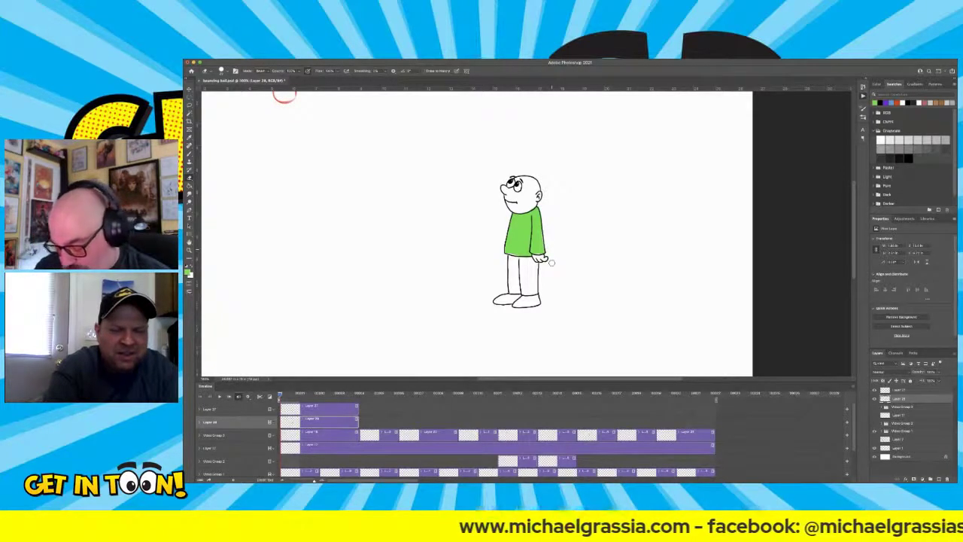
key(b)
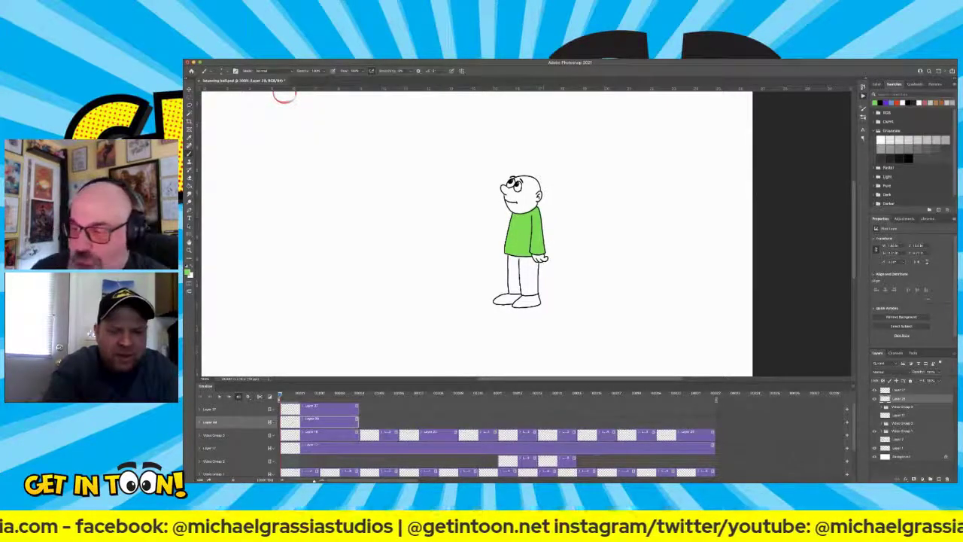
key(e)
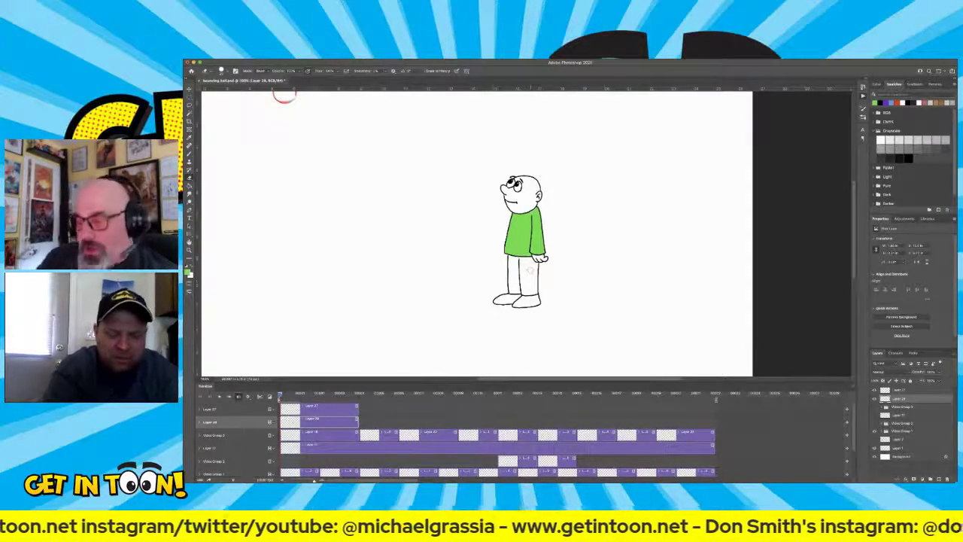
key(b)
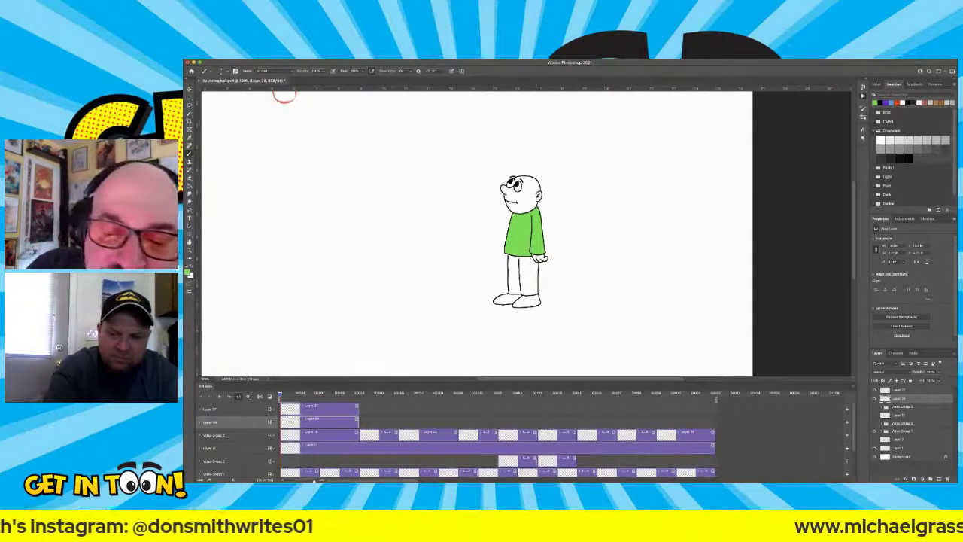
Pick a medium blue and fill both legs of the character's trousers on the colour layer.
key(i)
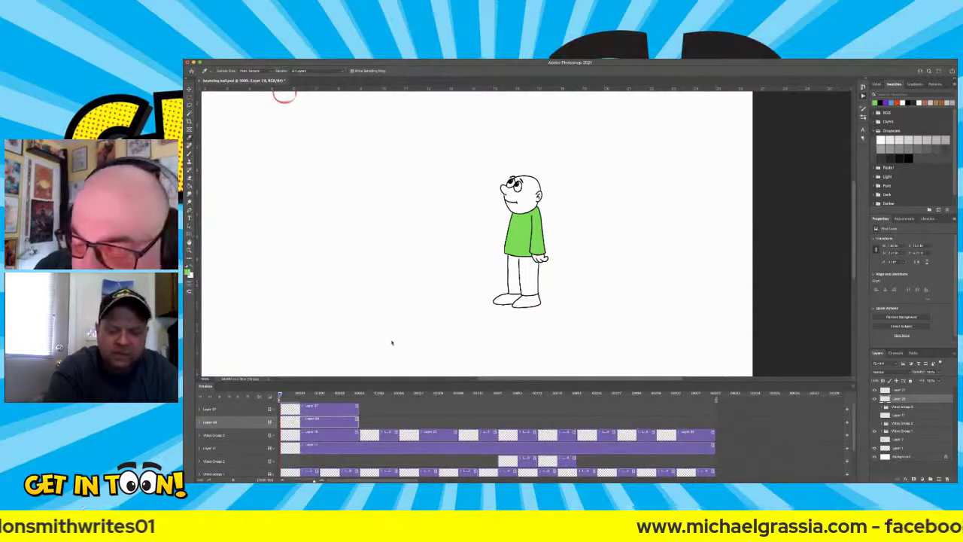
key(b)
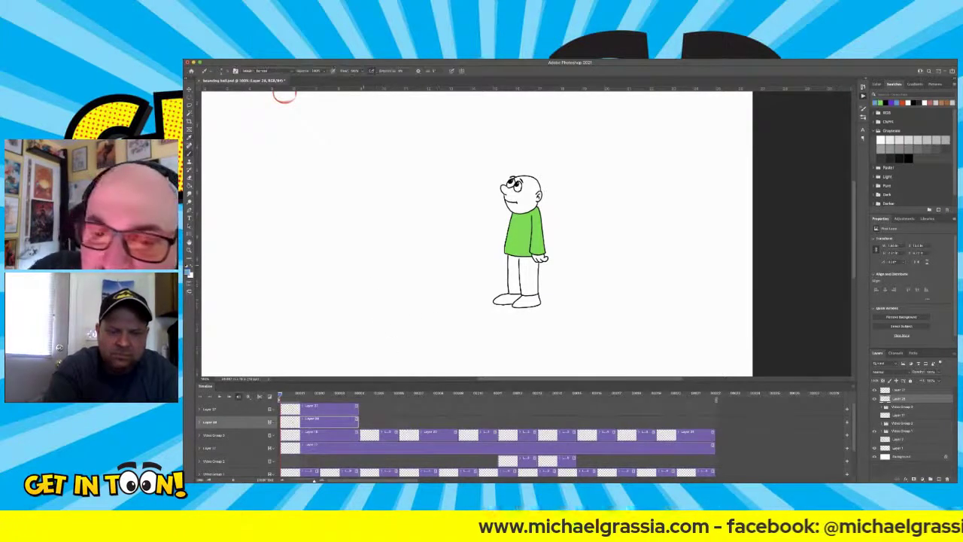
key(w)
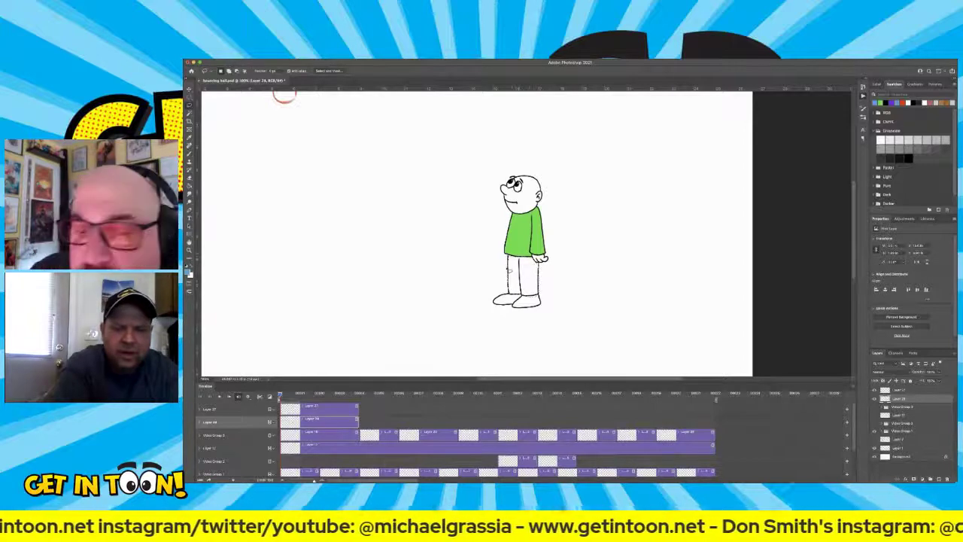
key(g)
click(526, 291)
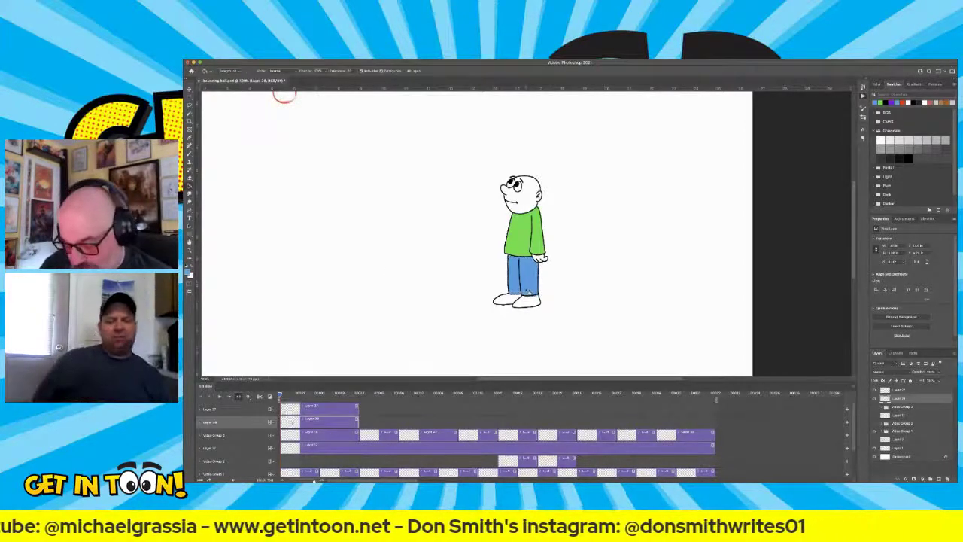
key(b)
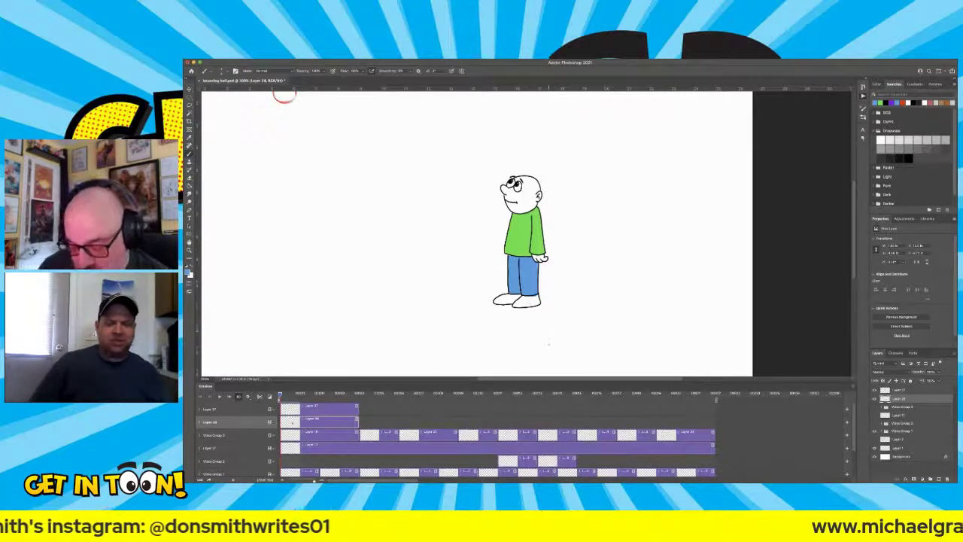
Add a new layer above the colour layer for shading and extend its clip to match the colour clip's length.
key(e)
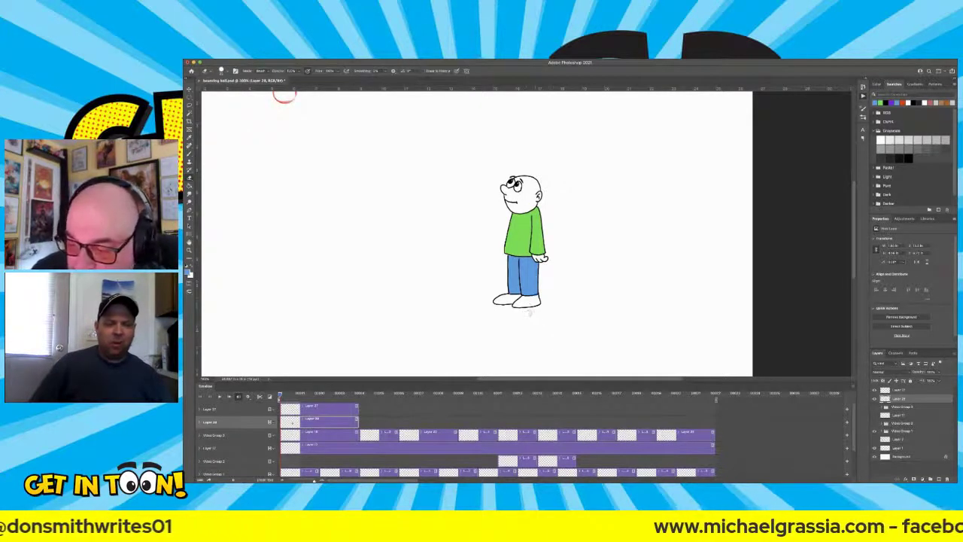
key(b)
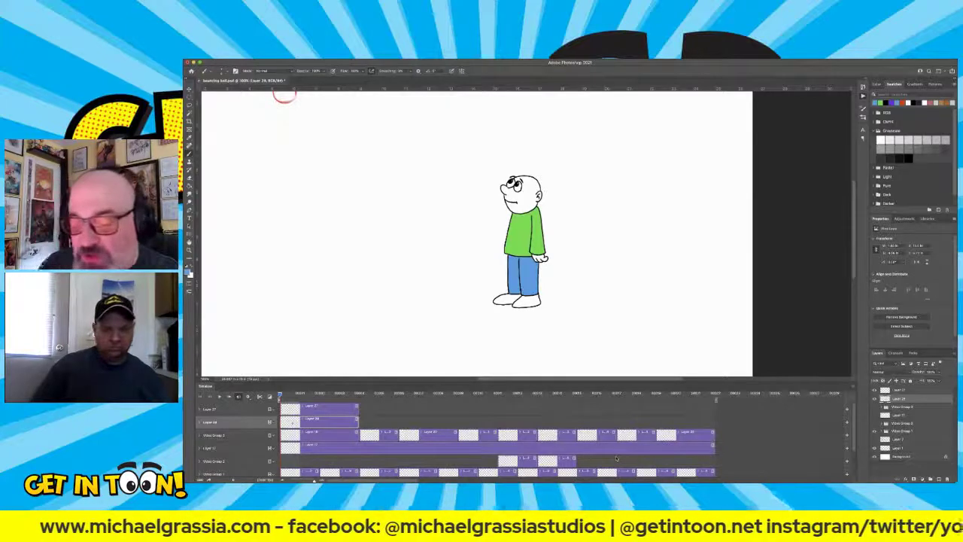
key(ctrl+j)
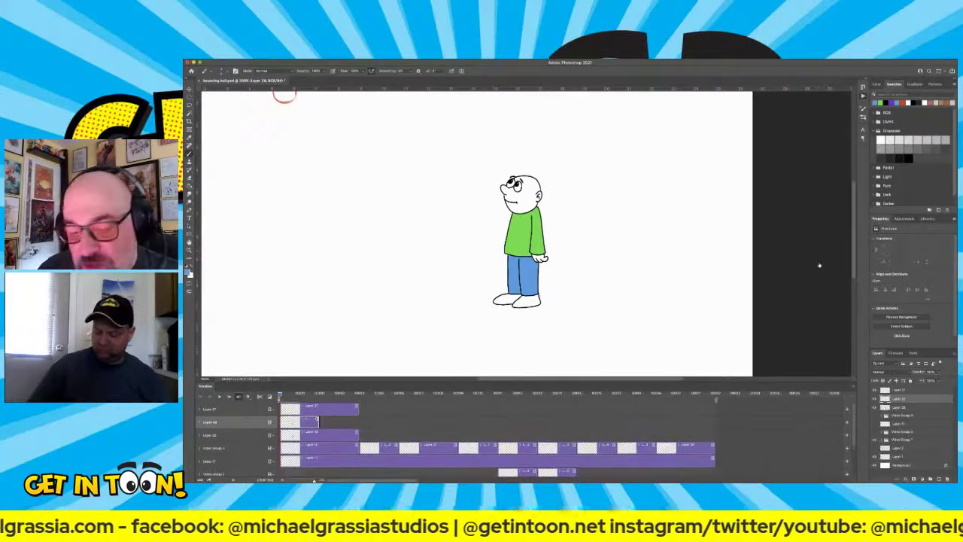
click(348, 435)
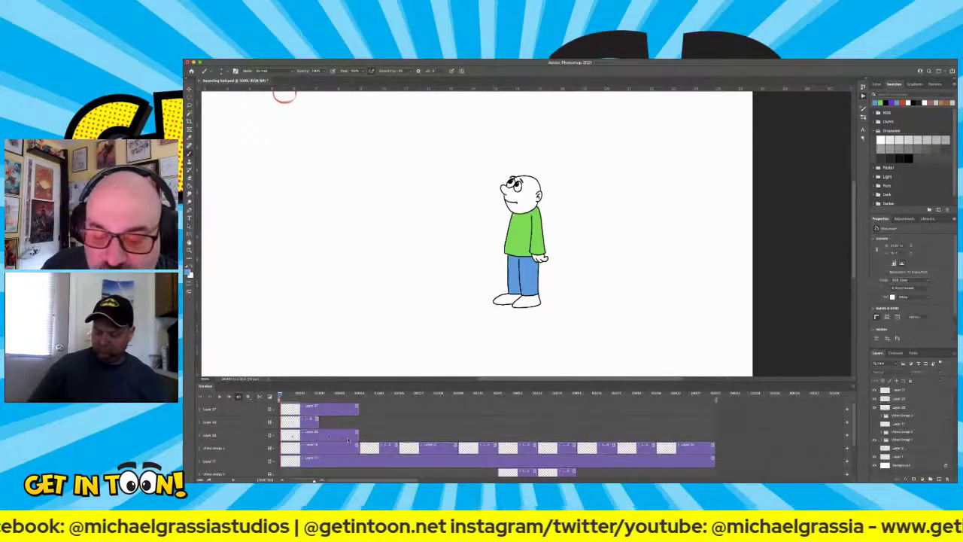
drag(319, 426, 361, 438)
Pick a dark blue as the painting colour for the shirt's shading.
key(i)
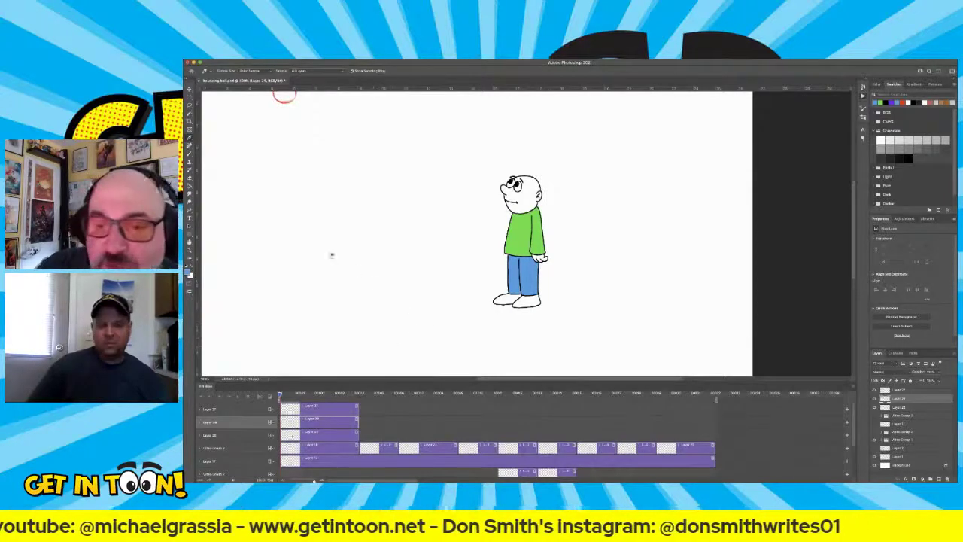
key(b)
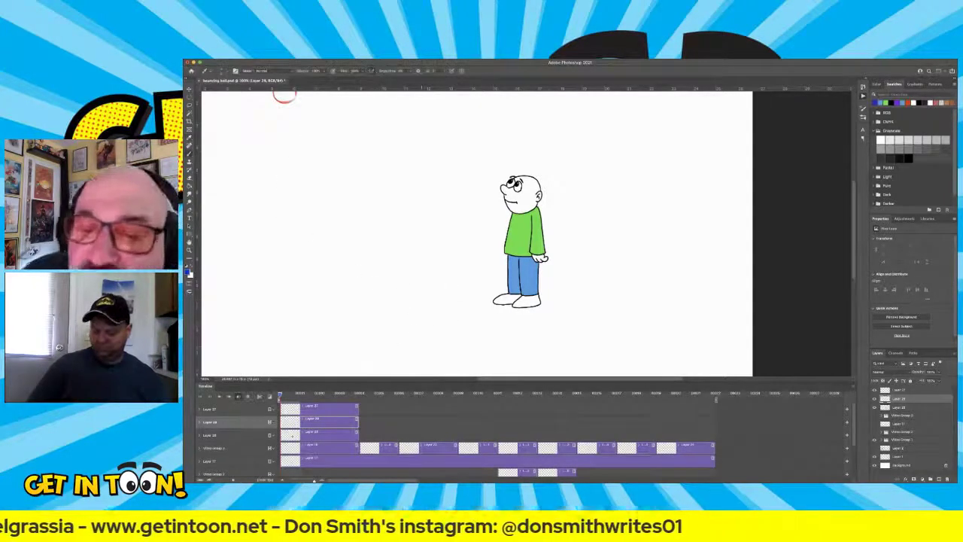
key(e)
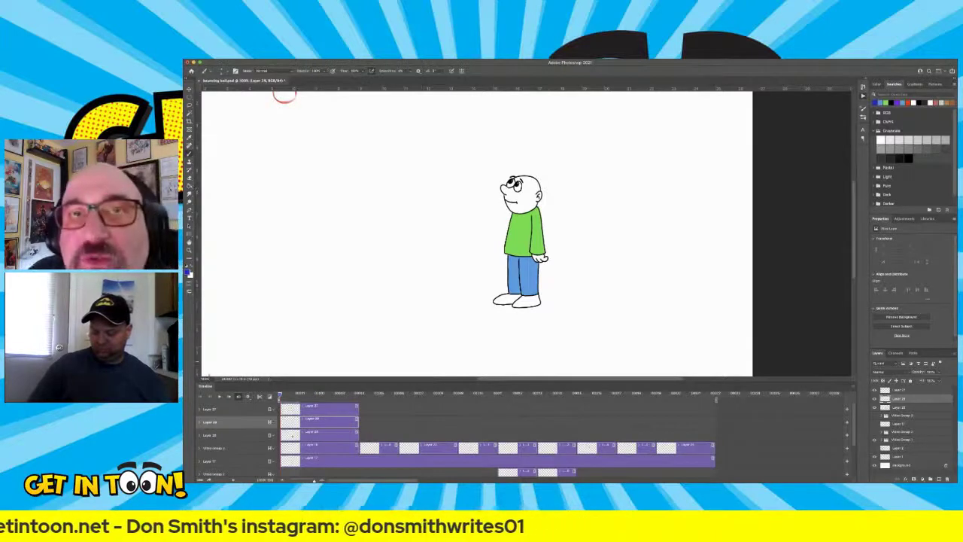
key(v)
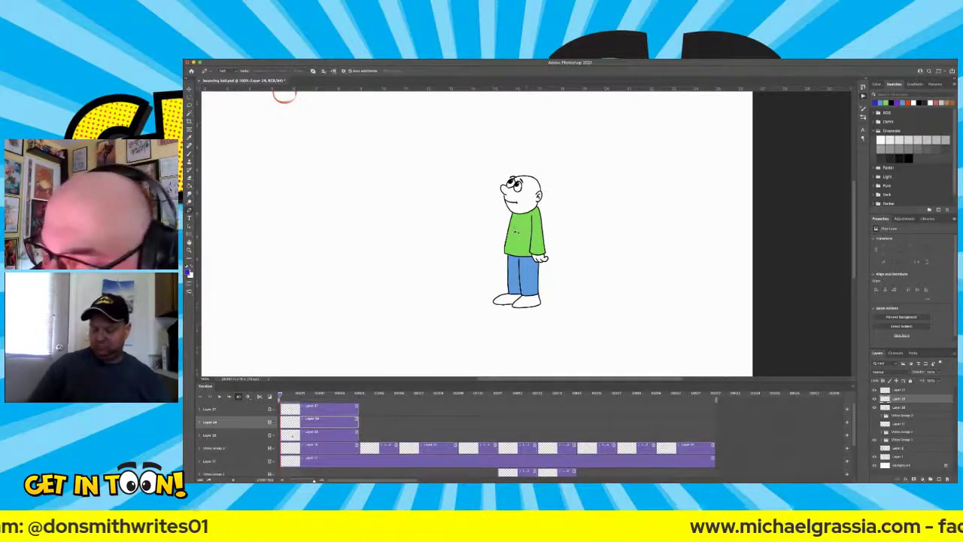
key(p)
click(519, 222)
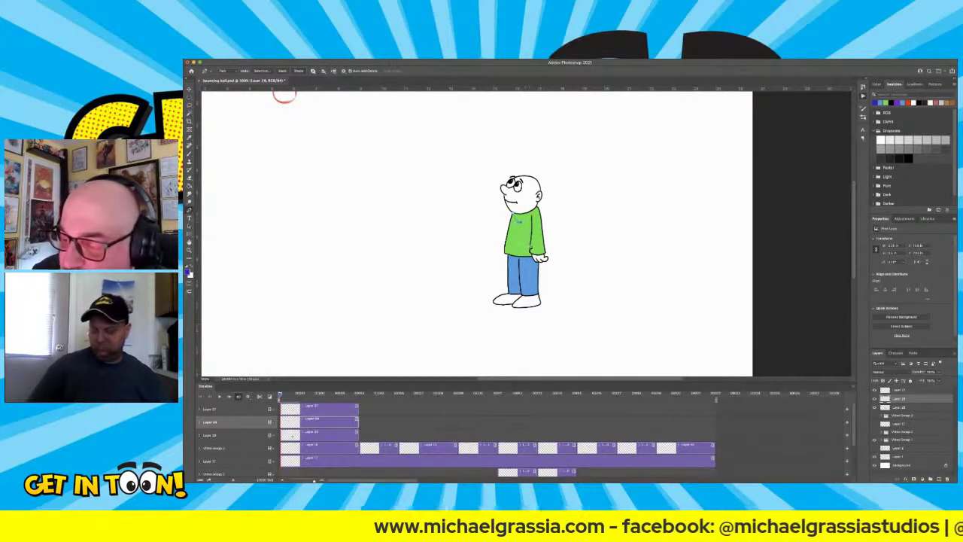
click(536, 245)
key(Escape)
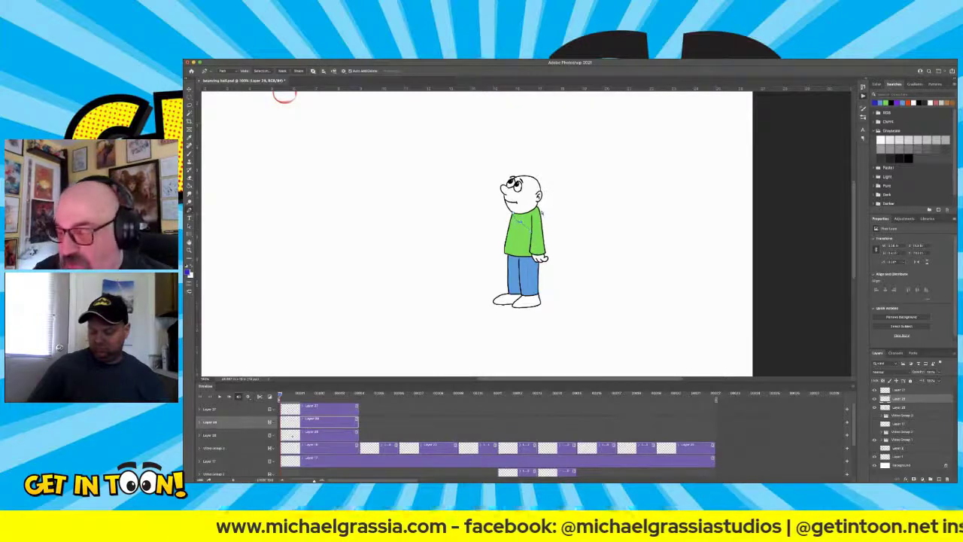
click(542, 214)
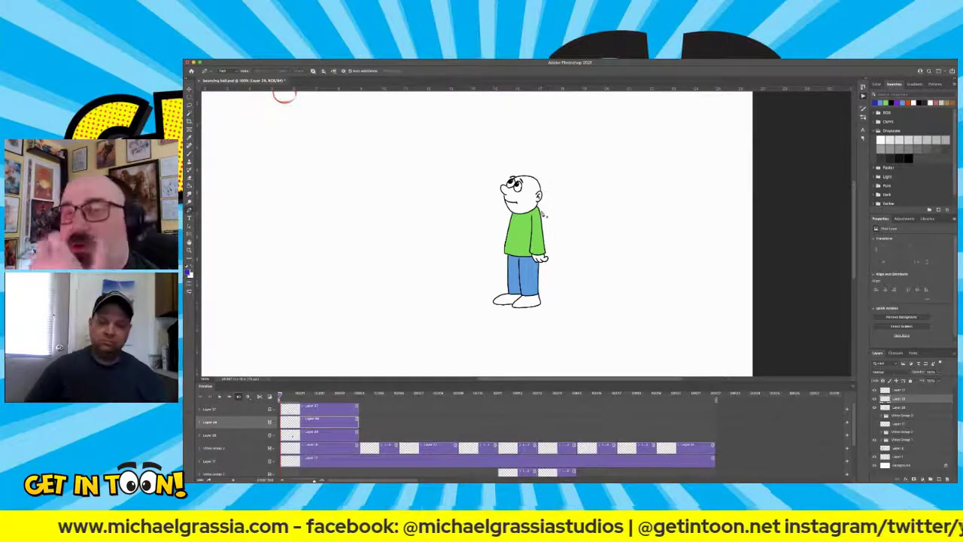
click(189, 154)
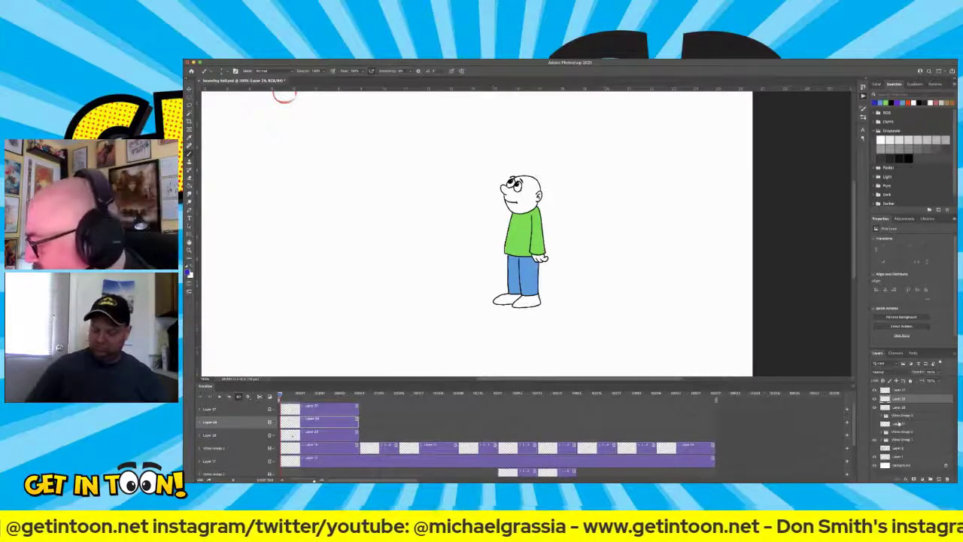
Select the shirt from the colour layer and paint dark blue shading on the new layer along the sleeve's back edge and beside the arm.
click(900, 407)
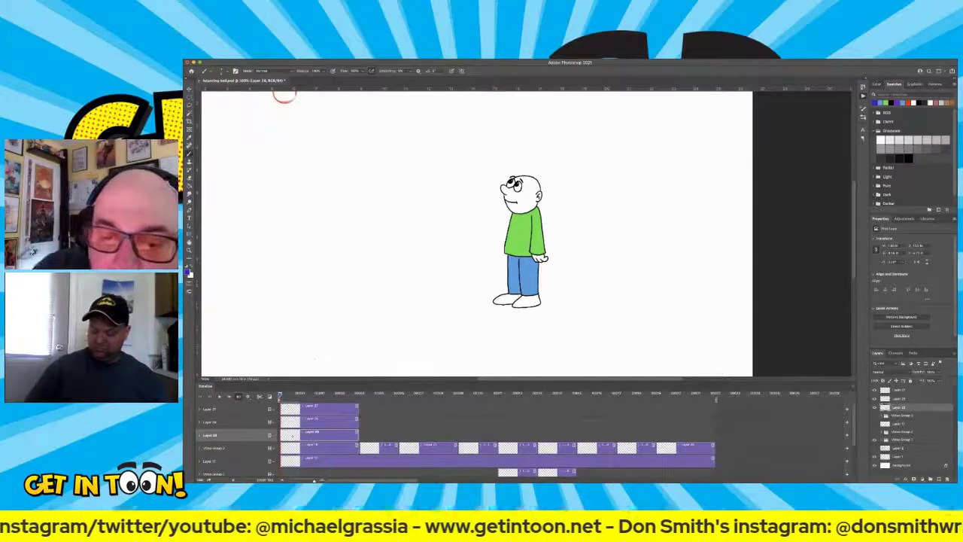
key(w)
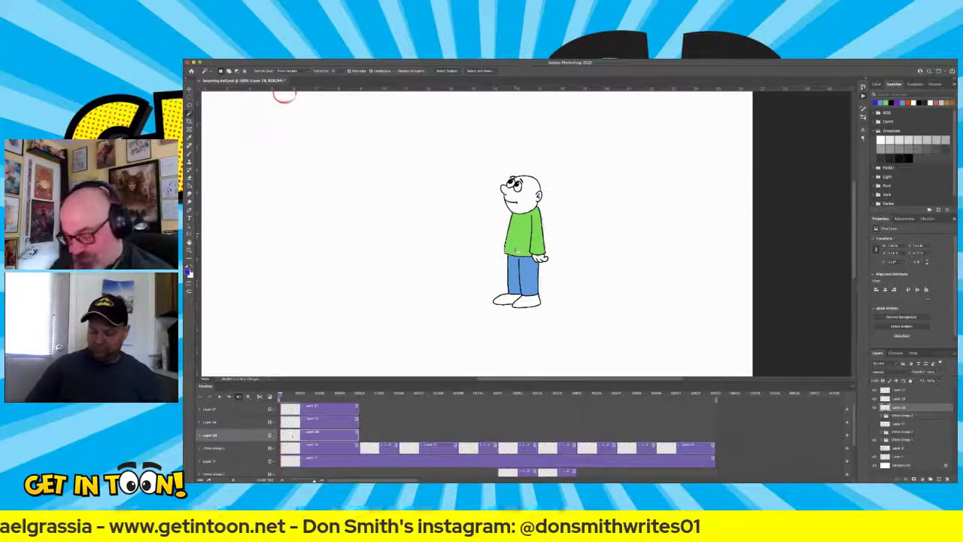
key(alt+bracketright)
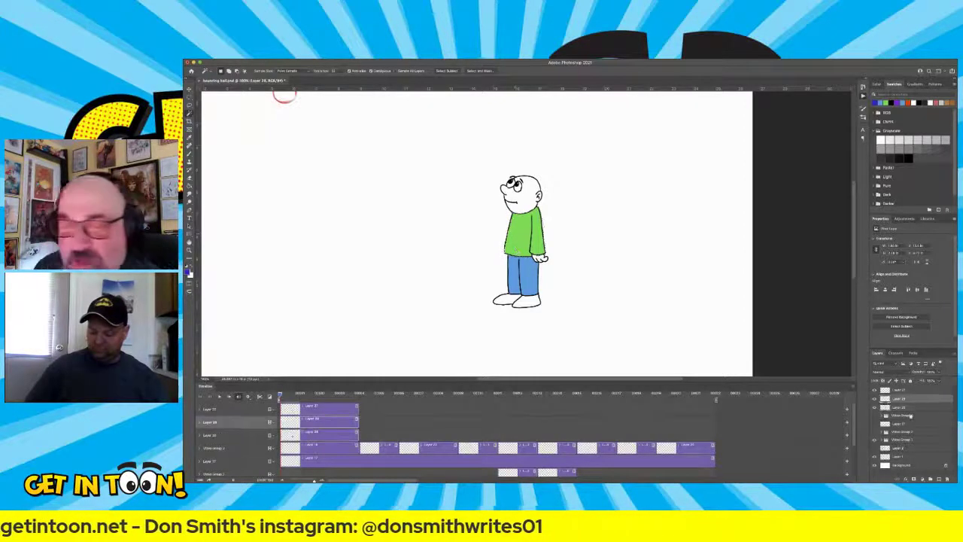
key(b)
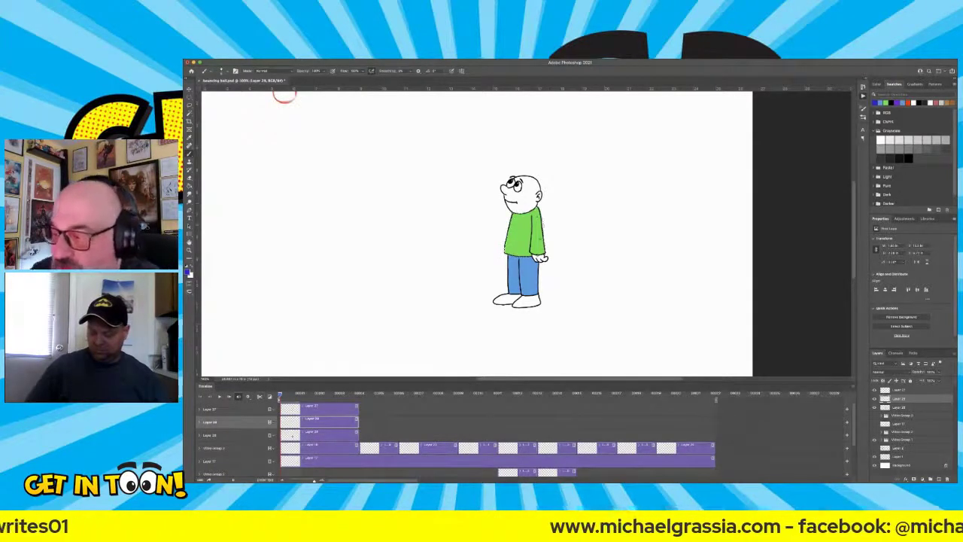
drag(535, 205, 543, 240)
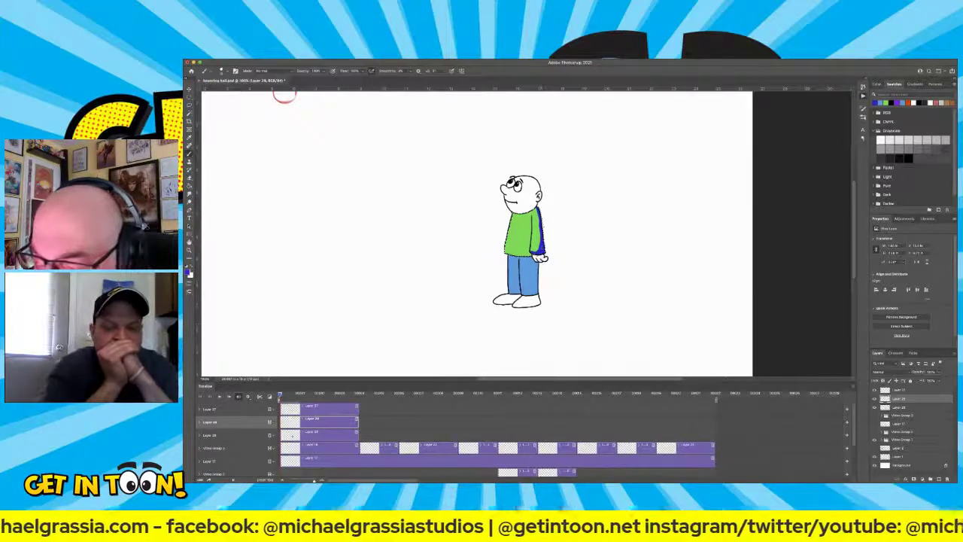
drag(539, 224, 531, 216)
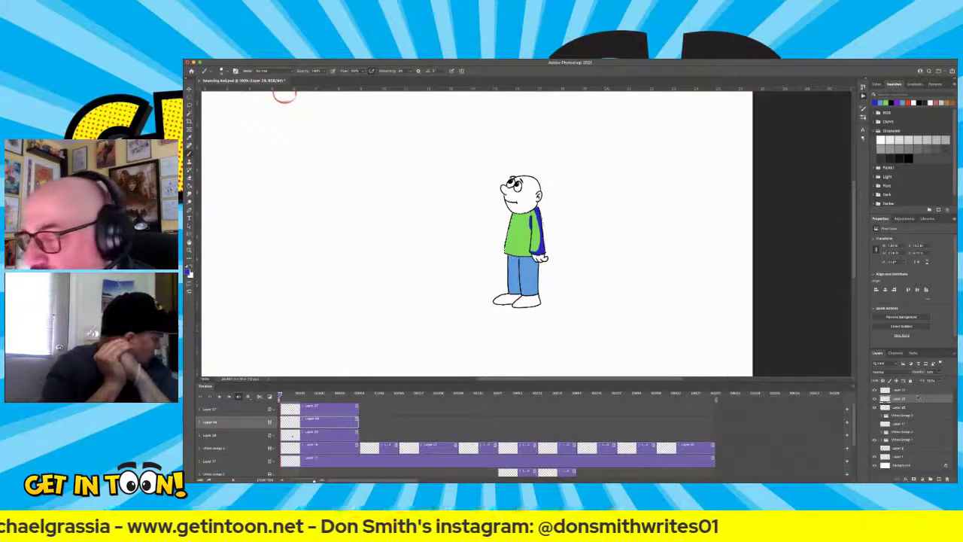
Refill the shirt's shading with black and lower the shading layer's opacity to make a soft shadow.
key(3)
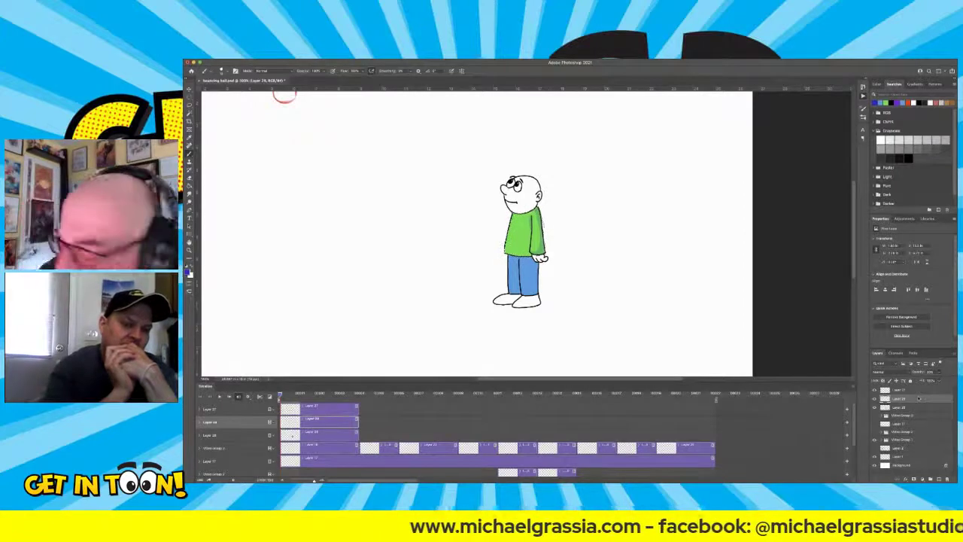
key(alt+BackSpace)
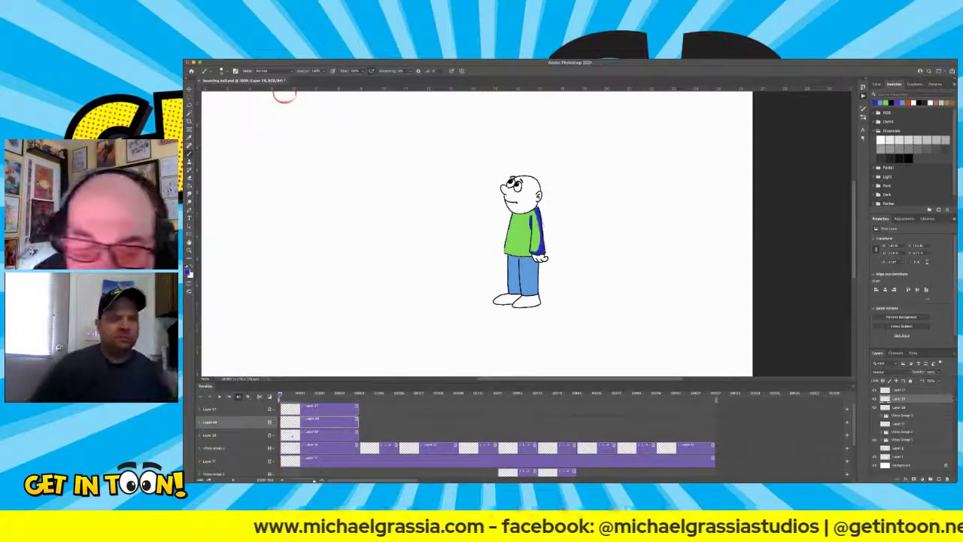
key(i)
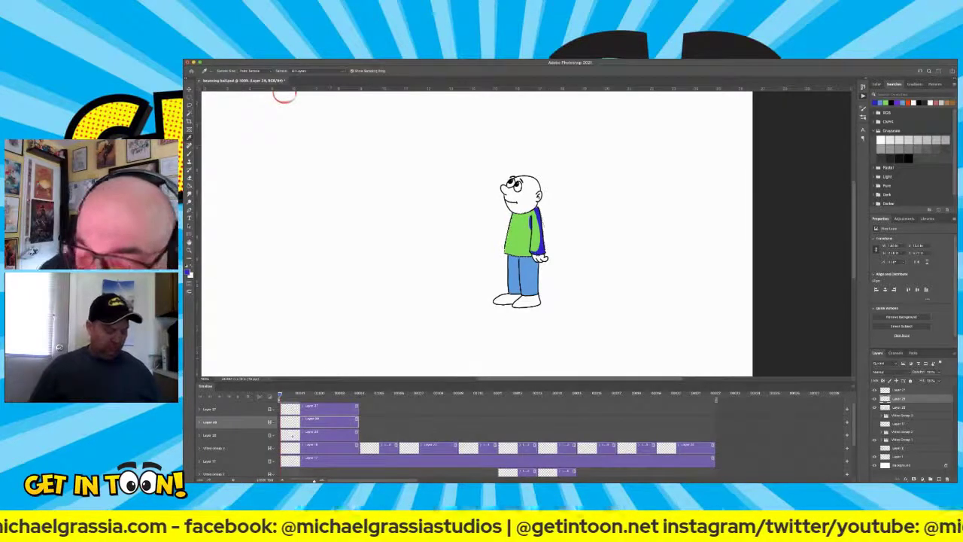
key(b)
key(g)
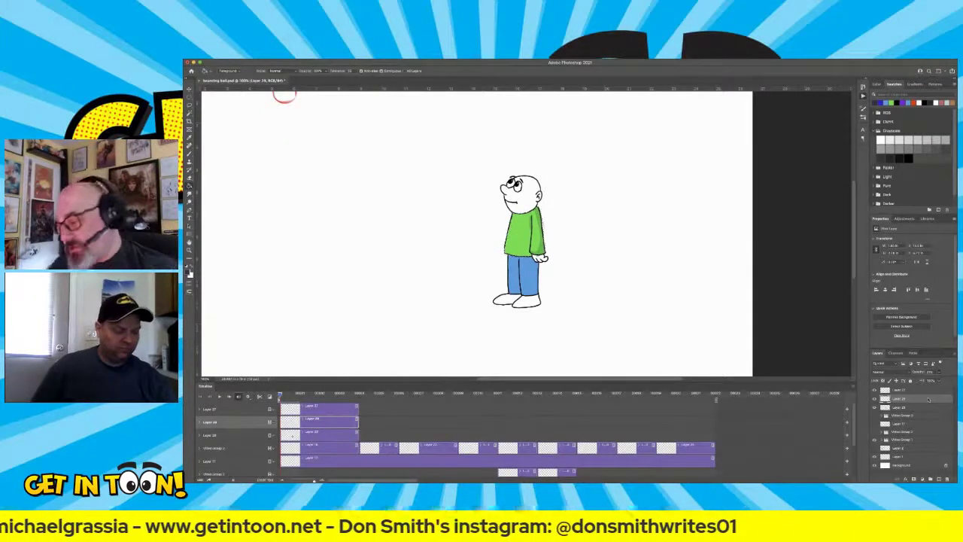
key(super+equal)
key(super+equal)
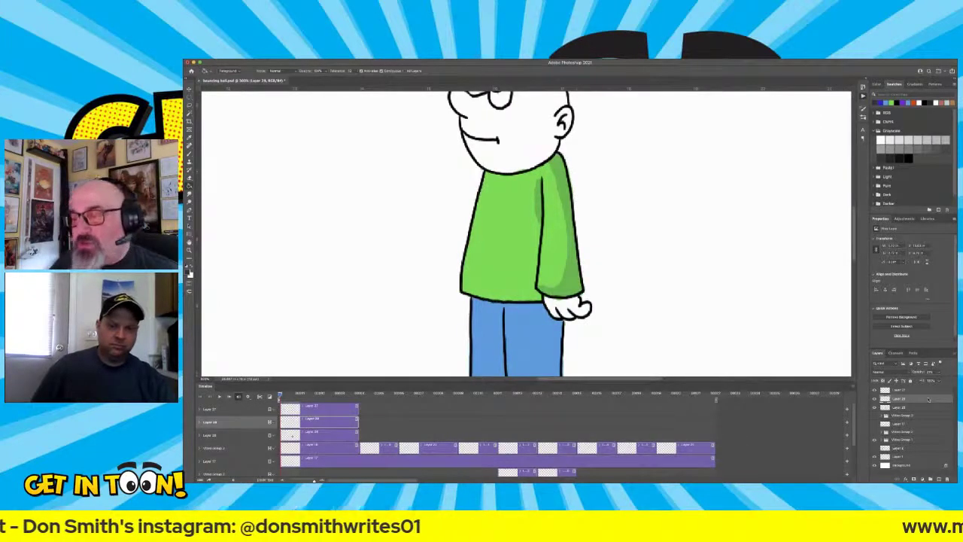
key(super+minus)
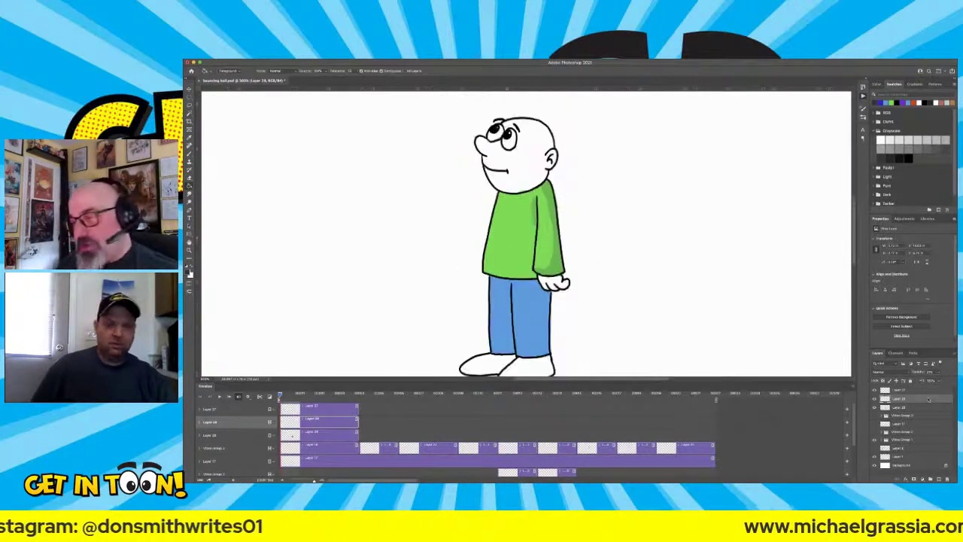